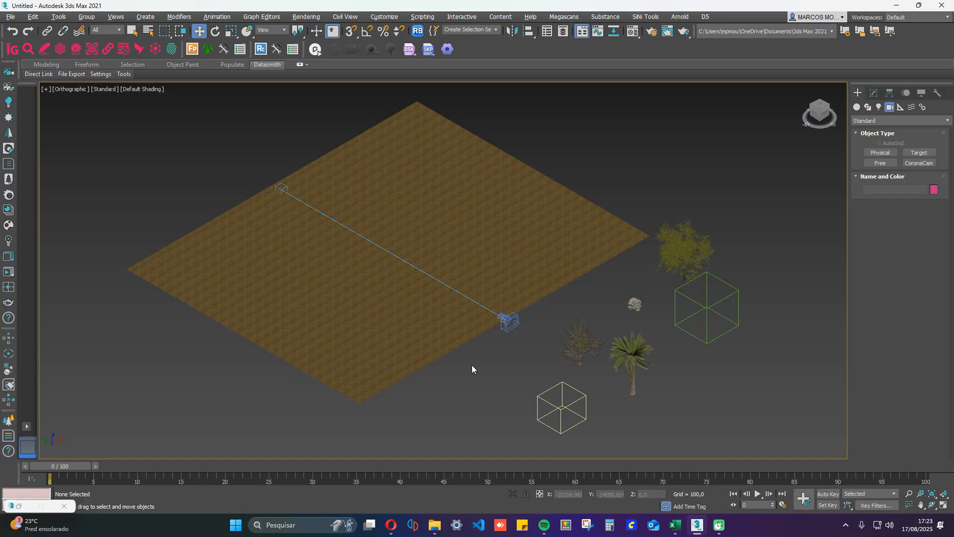
- Examine the tree and shrub models and the two bounding-box proxies beside the ground plane
scroll(708, 253, "up", 5)
scroll(489, 183, "down", 5)
scroll(492, 209, "up", 5)
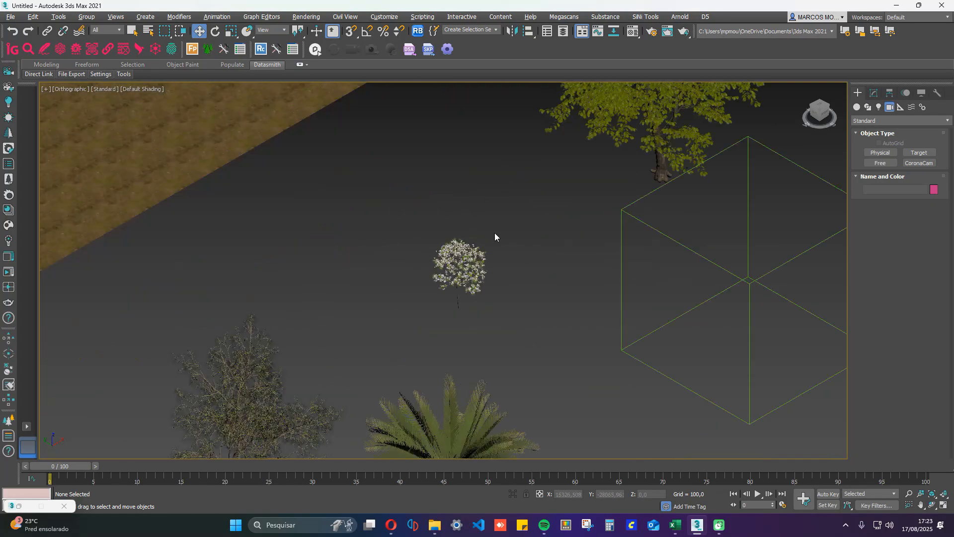
scroll(462, 271, "down", 5)
middle_click_drag(276, 393, 381, 300)
scroll(576, 311, "up", 5)
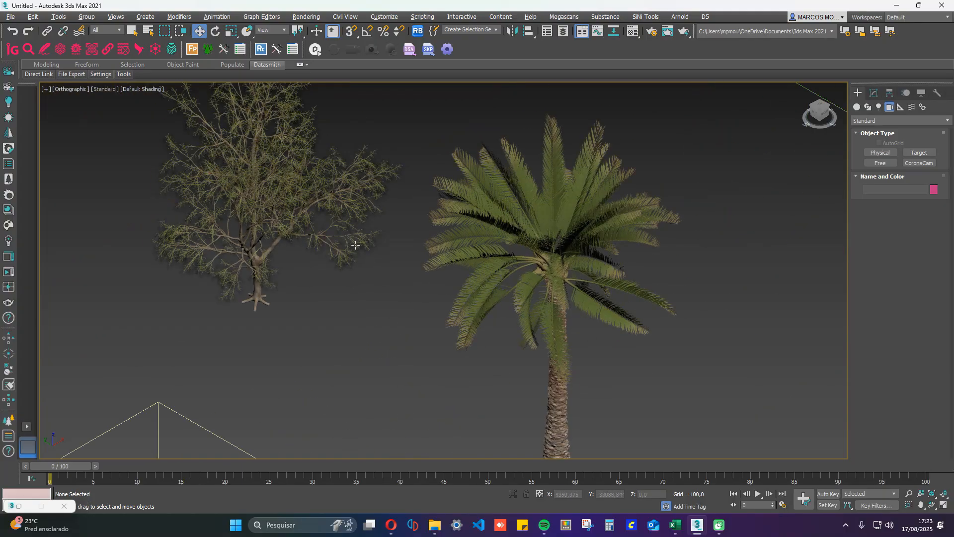
scroll(355, 244, "down", 5)
scroll(541, 231, "up", 5)
scroll(439, 234, "down", 3)
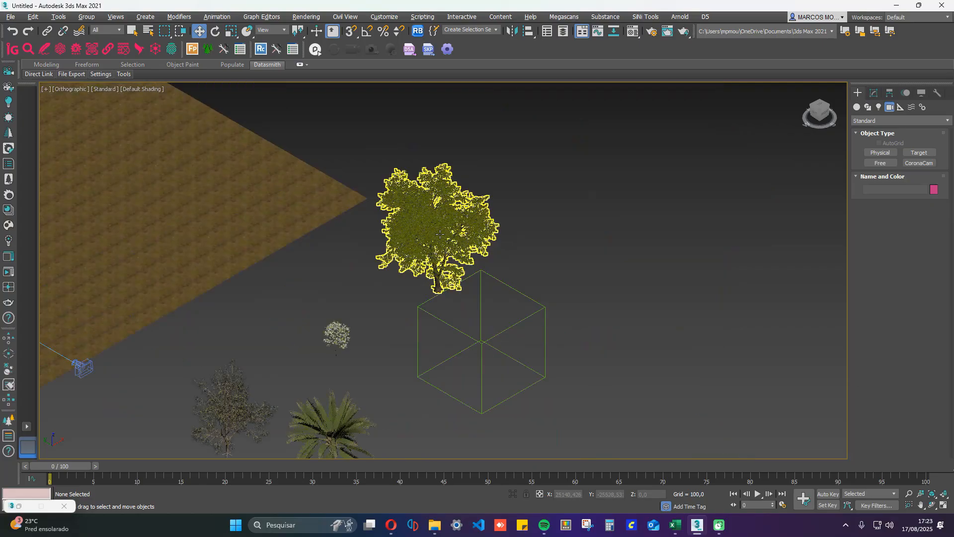
scroll(362, 333, "up", 5)
scroll(298, 298, "down", 5)
scroll(273, 275, "up", 2)
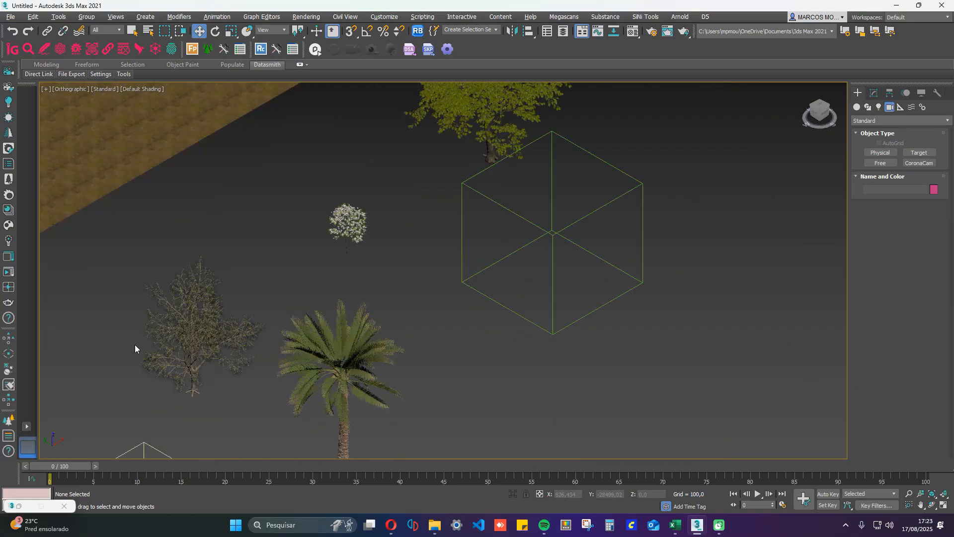
middle_click_drag(135, 344, 247, 238)
scroll(377, 305, "down", 3)
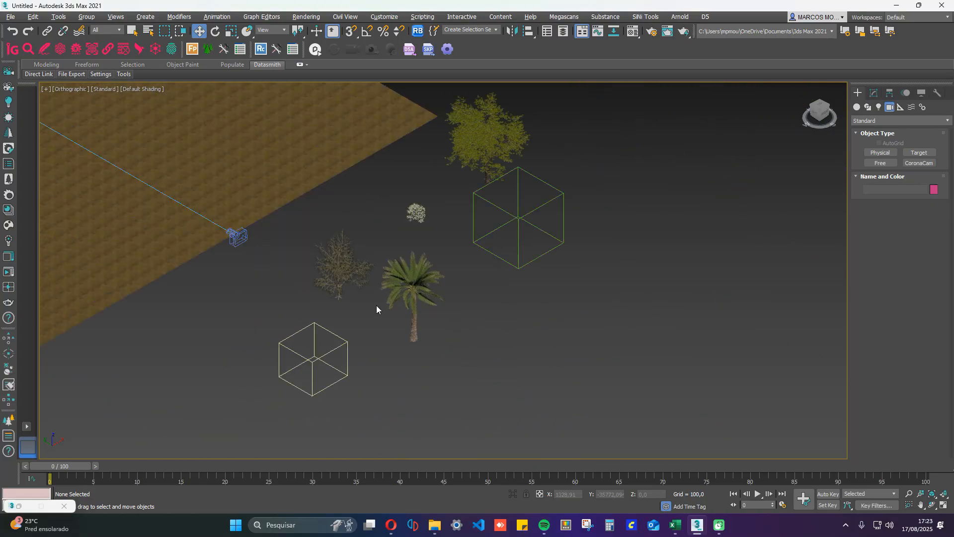
scroll(376, 305, "up", 5)
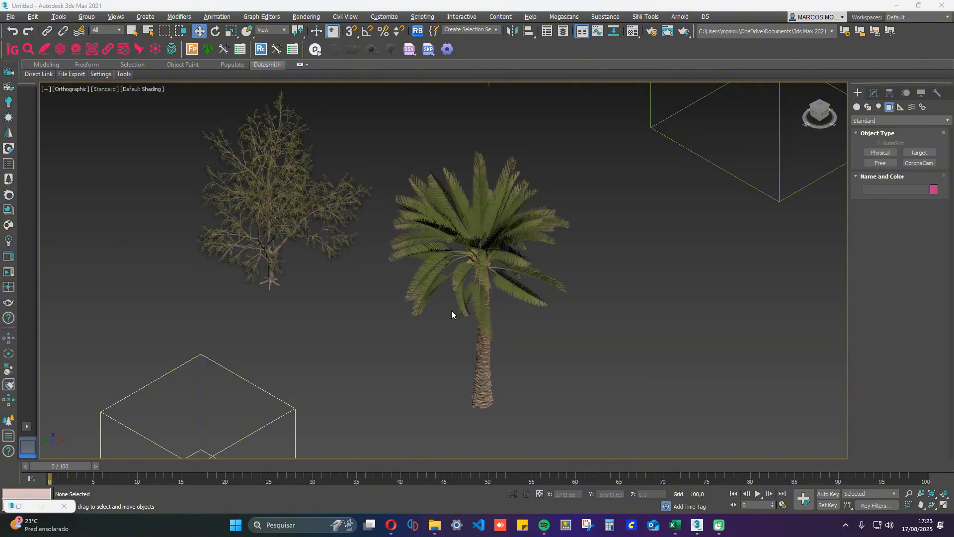
scroll(452, 313, "down", 5)
scroll(503, 323, "up", 3)
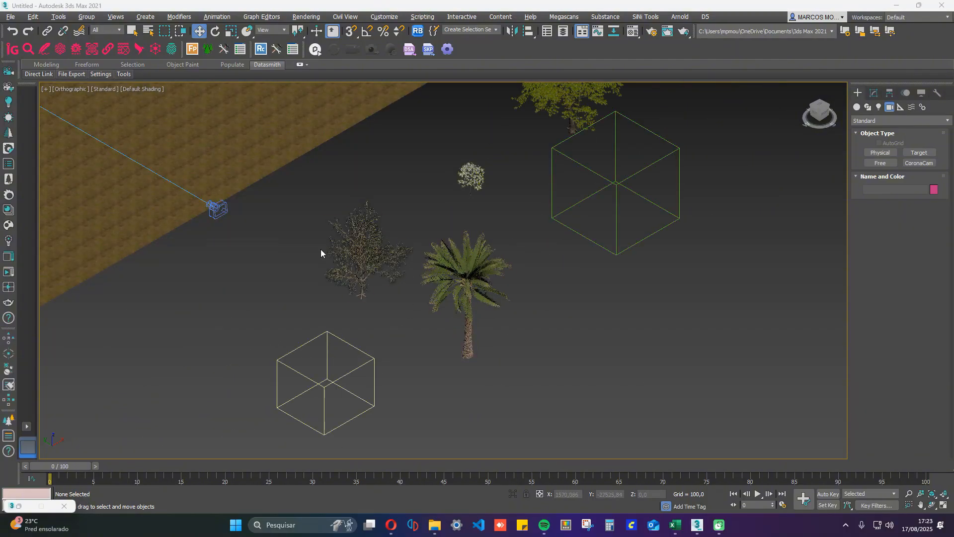
- Open the Cosmos asset browser and look through the Vegetation 3D models
left_click(8, 226)
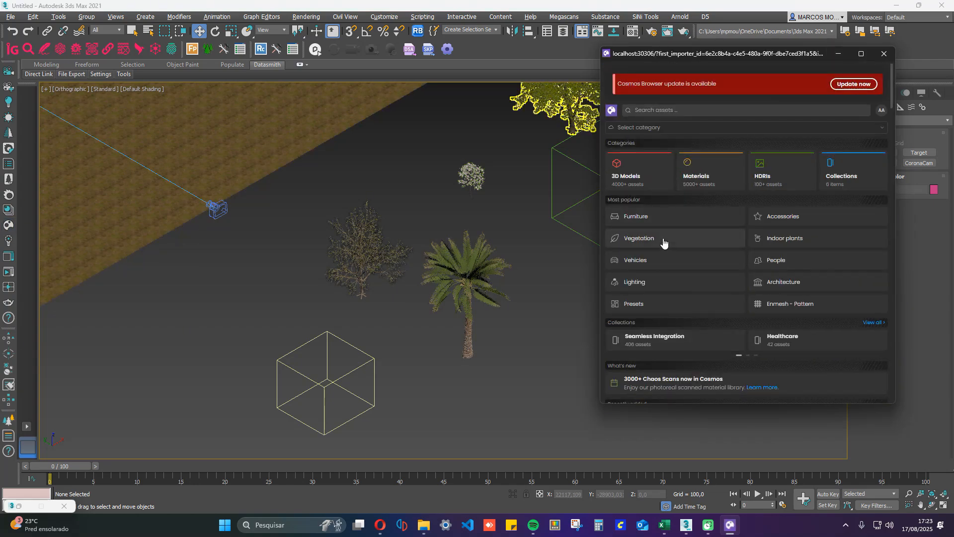
left_click(633, 243)
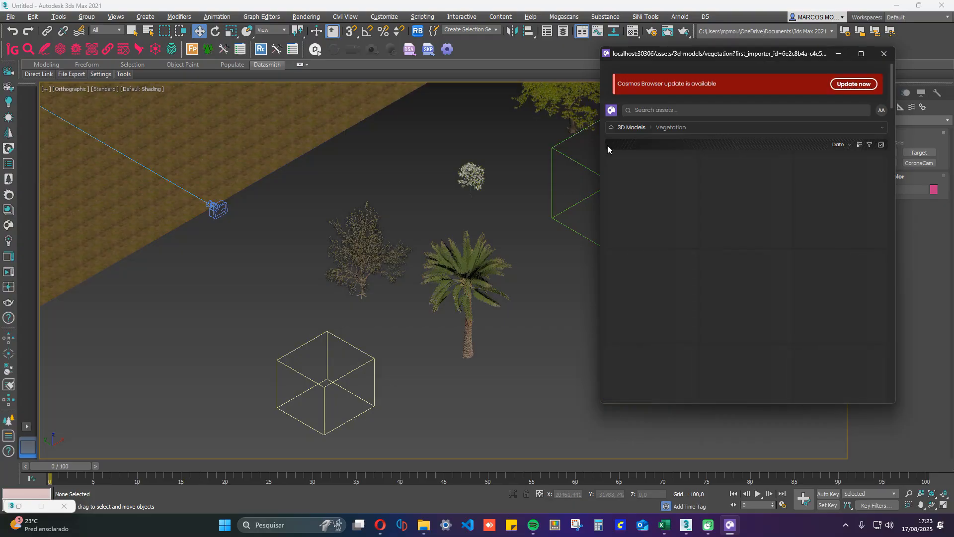
mouse_move(710, 169)
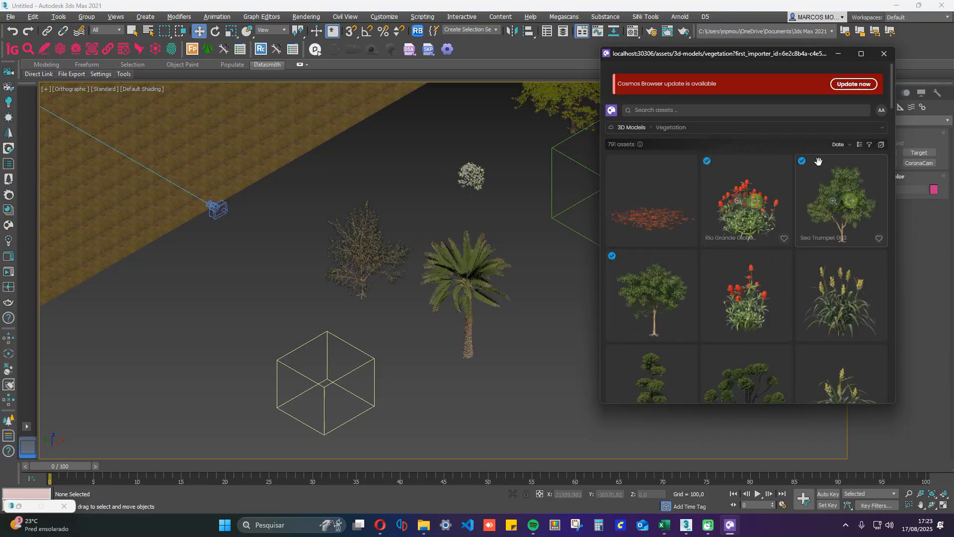
mouse_move(802, 166)
scroll(792, 231, "down", 10)
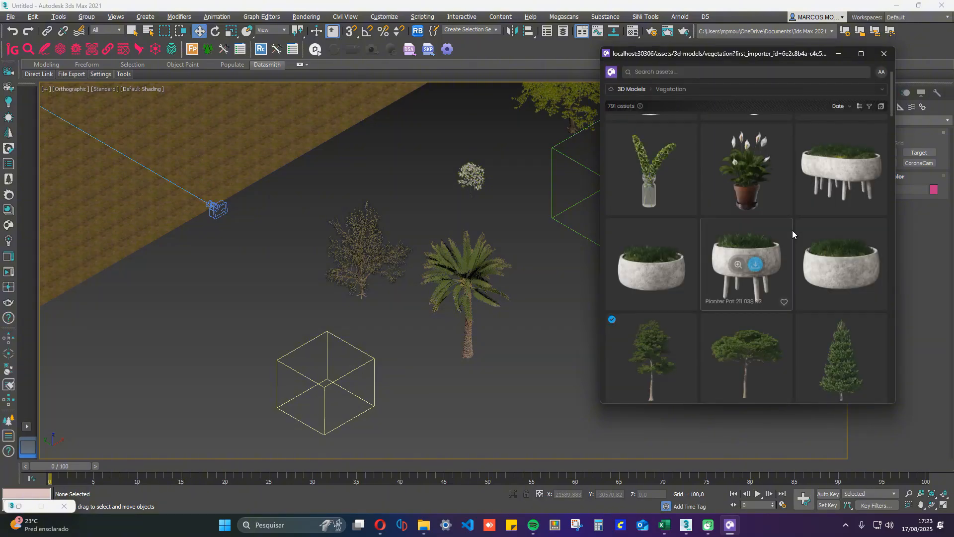
scroll(368, 269, "up", 2)
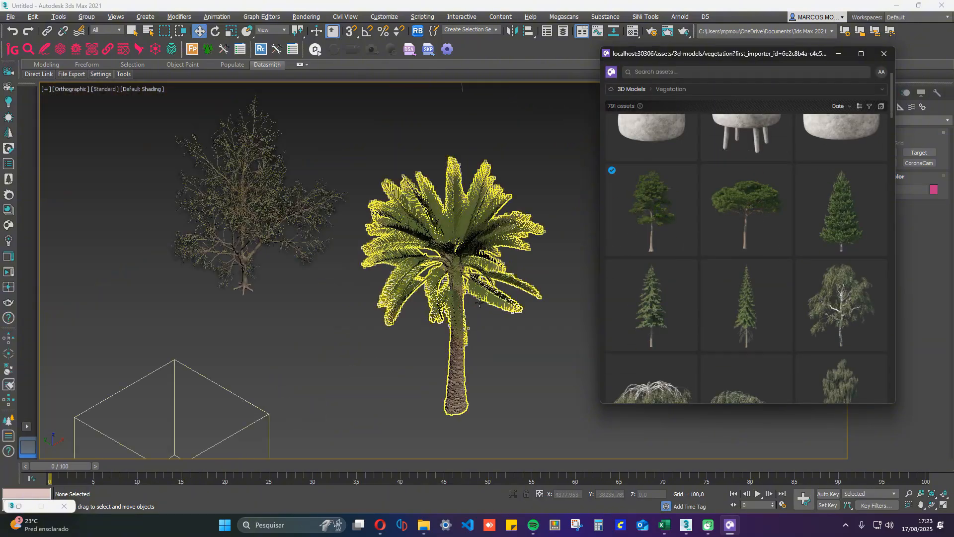
scroll(361, 269, "down", 4)
scroll(421, 167, "up", 2)
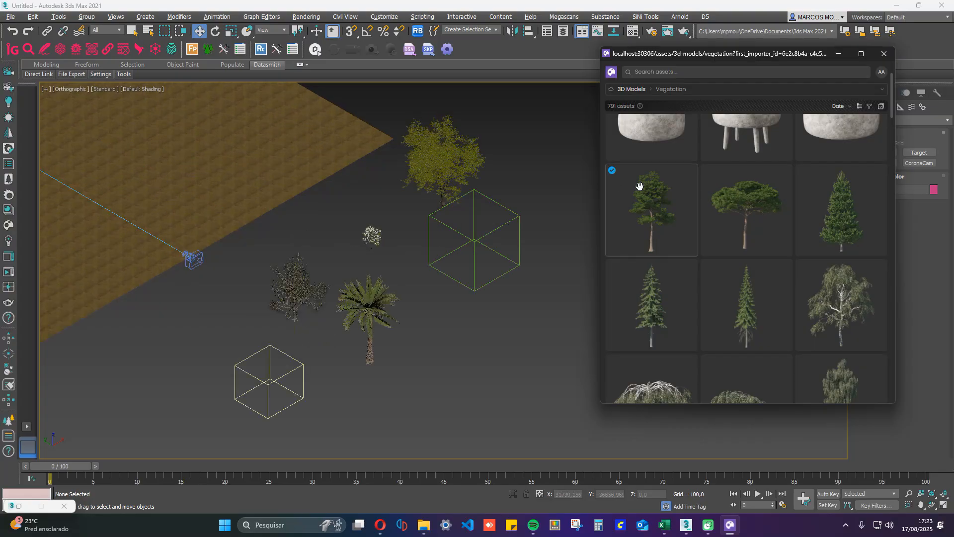
mouse_move(654, 213)
- Inspect the green box proxy, the Bottlebrush Tree proxy and the Mountain Alder by selecting them in turn
left_click(502, 231)
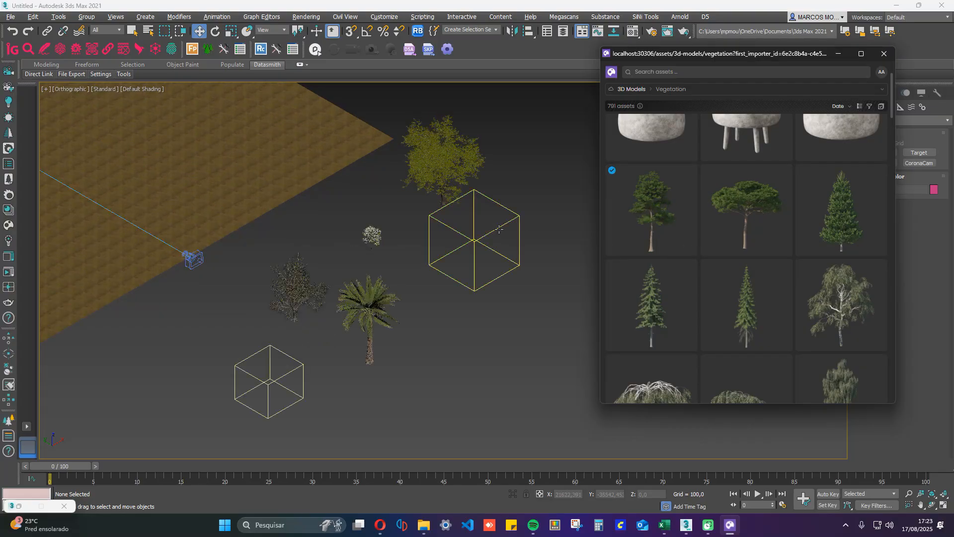
left_click(275, 378)
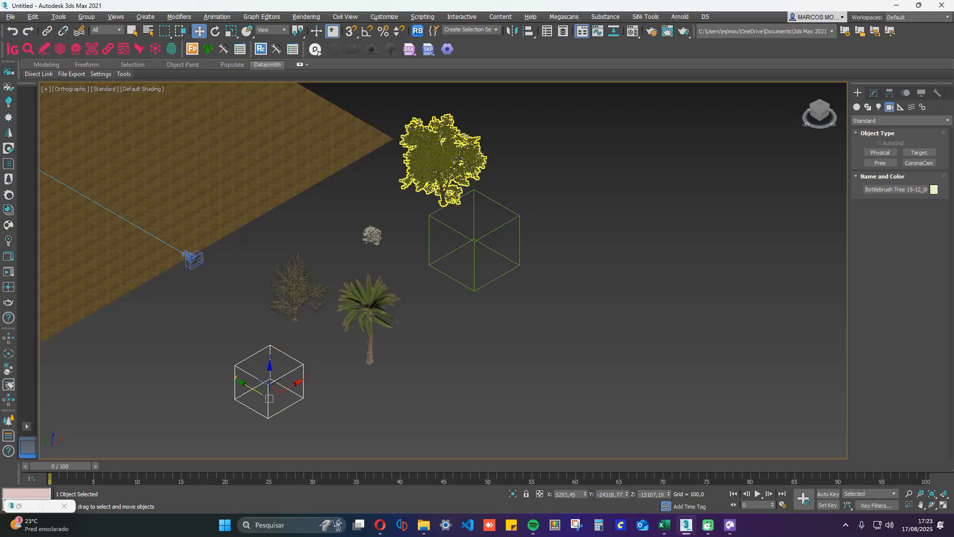
left_click(458, 157)
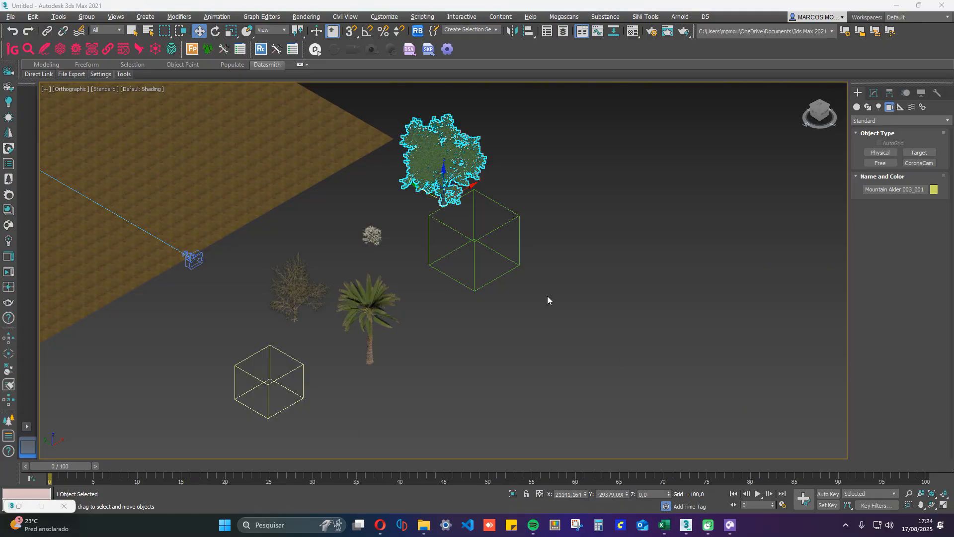
- Set the Plum Tree proxy's viewport display method to Full mesh and frame the tree in view
left_click(517, 215)
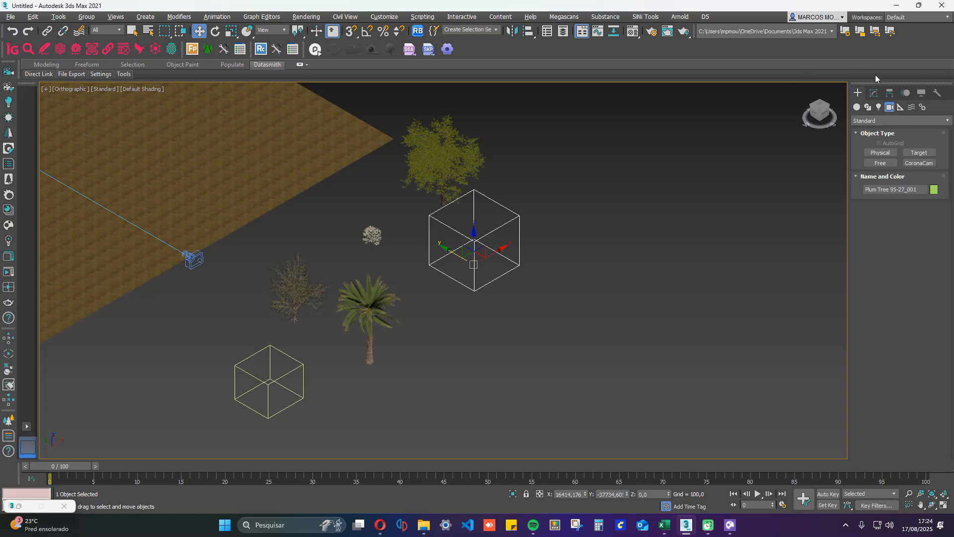
left_click(873, 94)
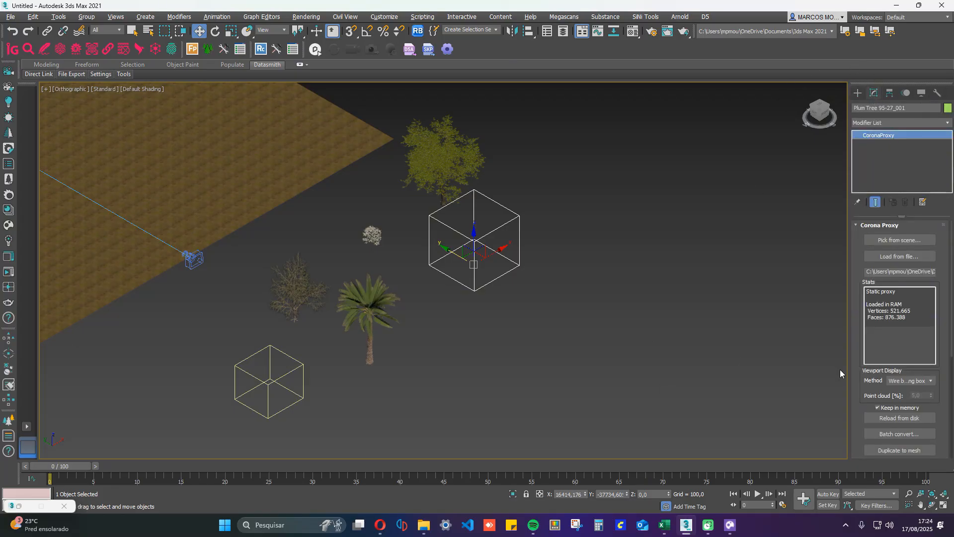
left_click(901, 381)
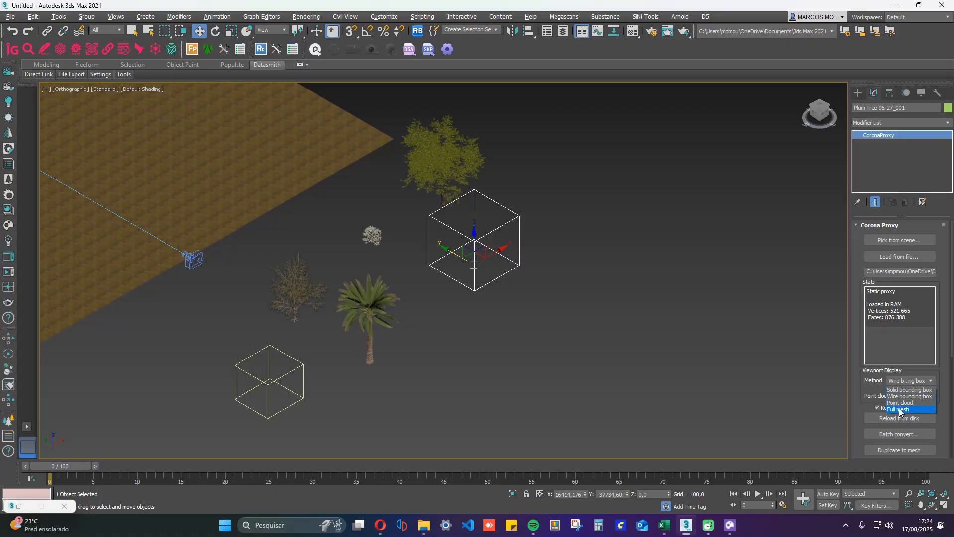
left_click(900, 409)
key("z")
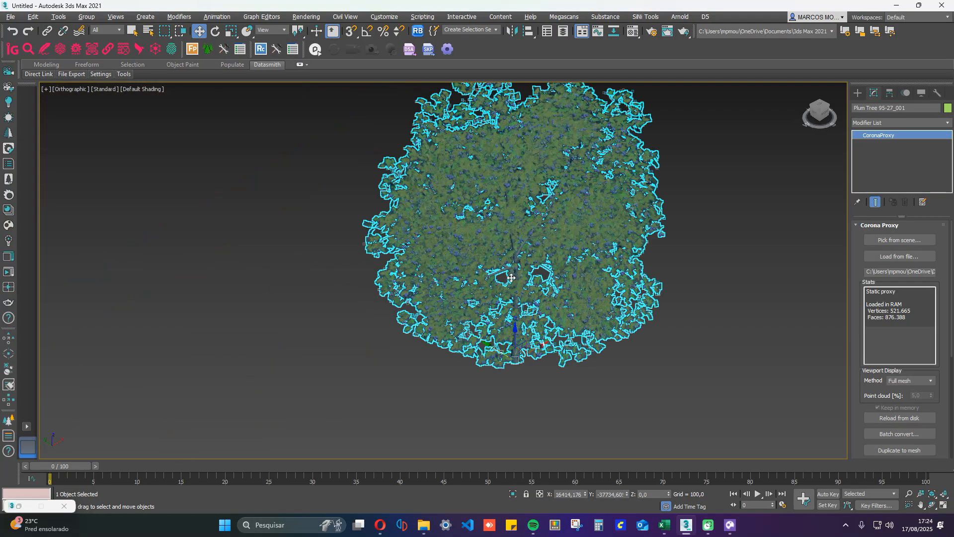
scroll(511, 278, "down", 5)
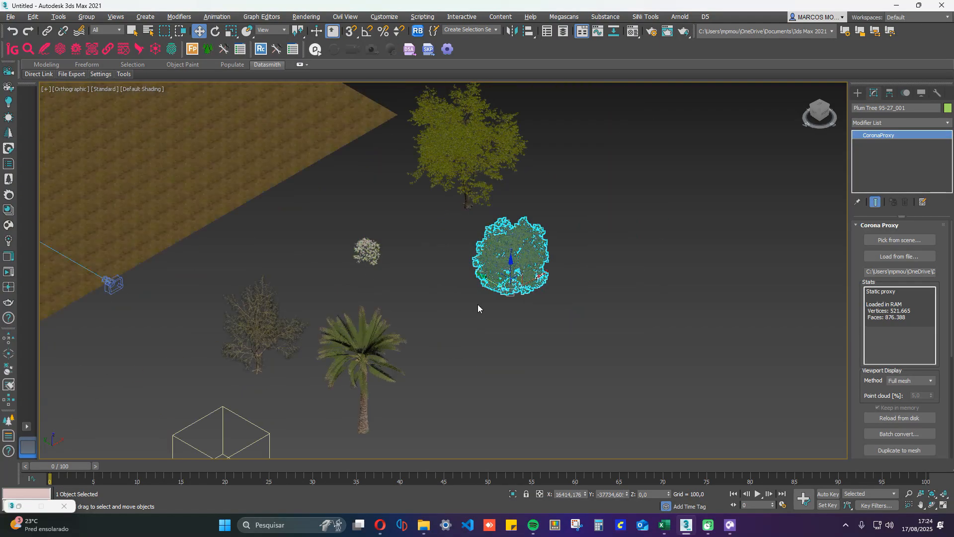
- Switch the Plum Tree proxy's viewport display to Wire bounding box, followed by Solid bounding box
left_click(914, 382)
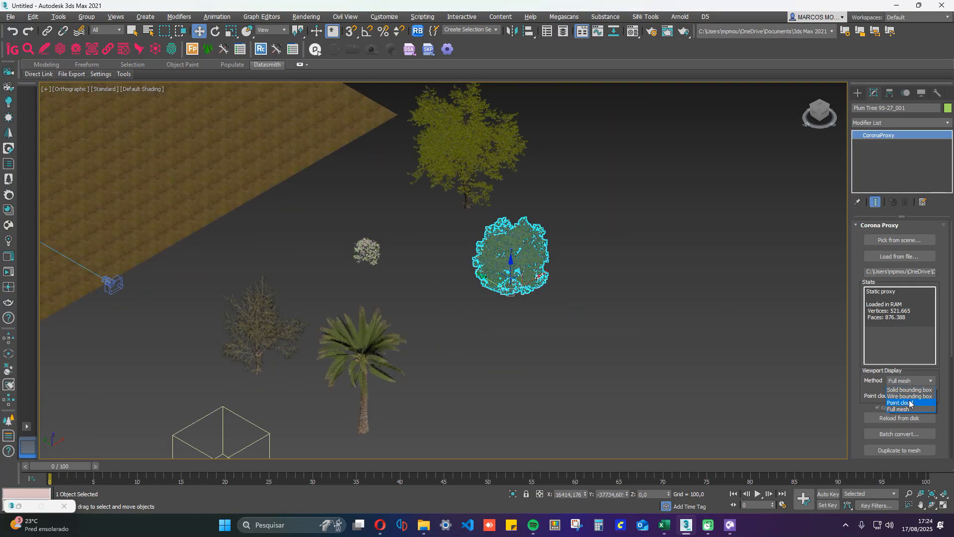
left_click(911, 396)
left_click(911, 382)
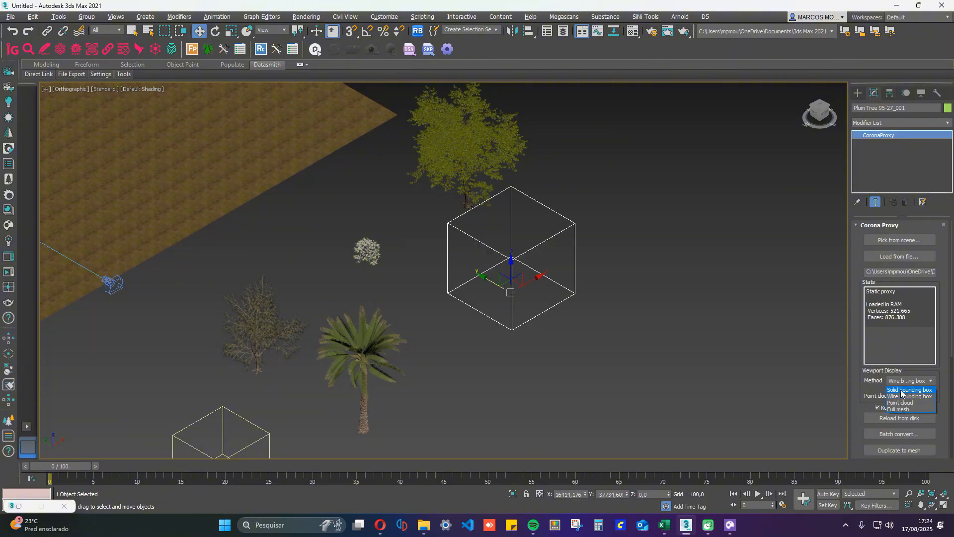
left_click(901, 390)
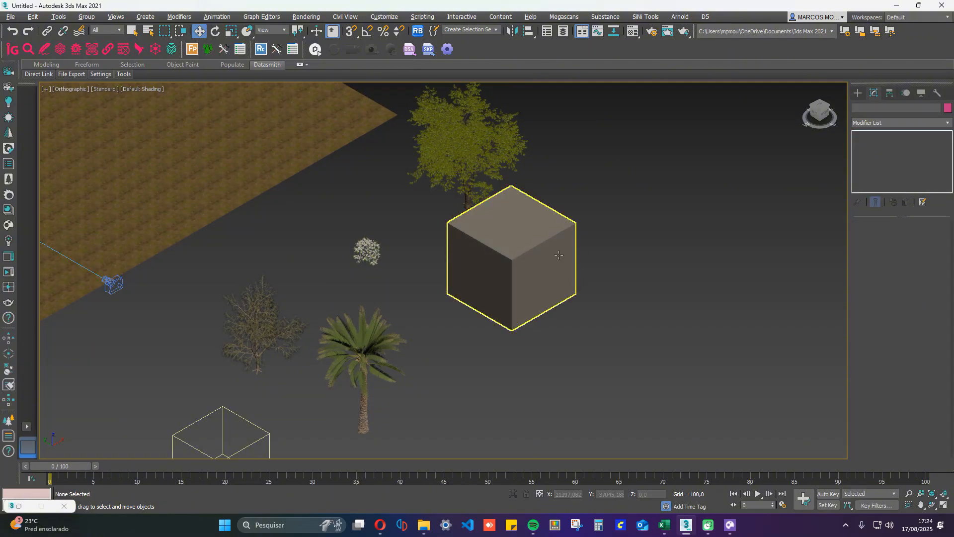
- Display the Plum Tree proxy as a Point cloud and deselect it to view the points
left_click(900, 382)
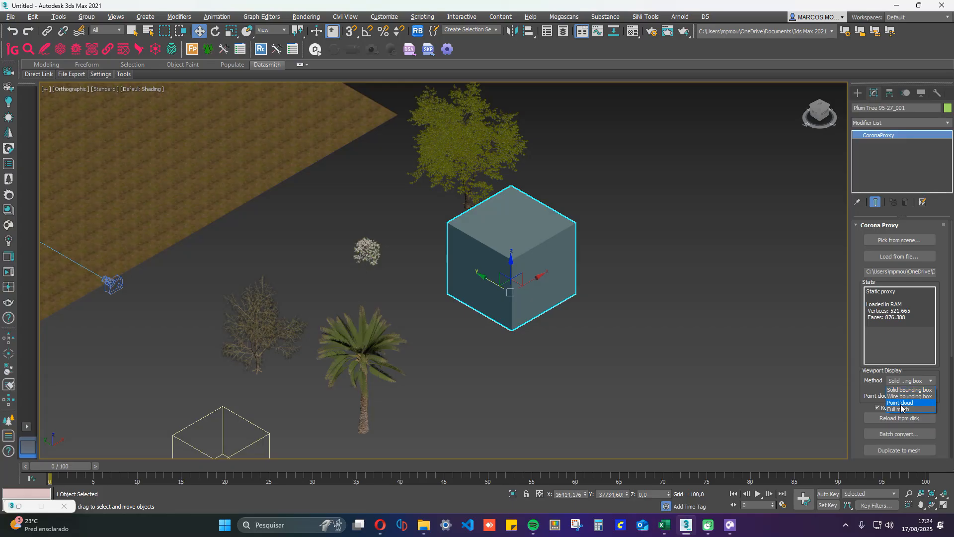
left_click(900, 402)
left_click(527, 304)
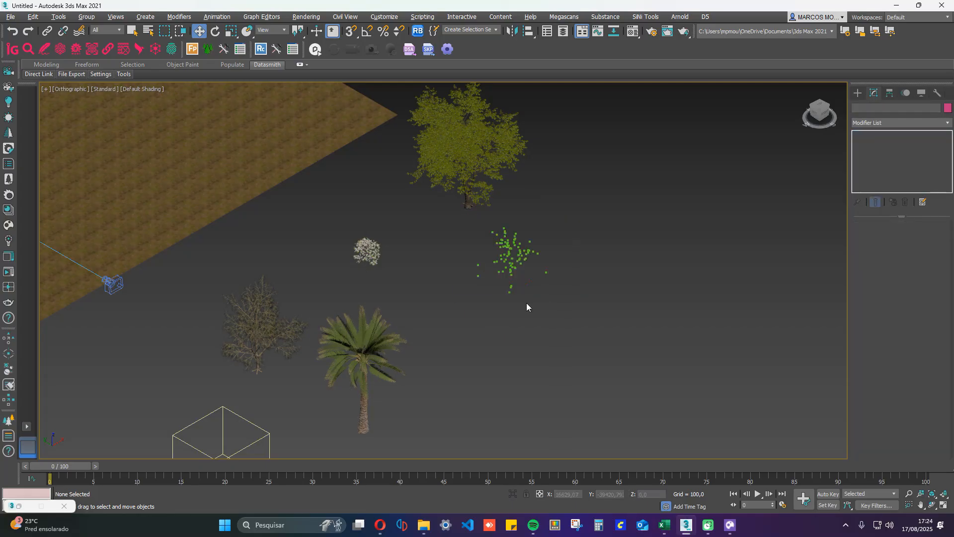
- Reselect the Plum Tree proxy, return its viewport display to Full mesh, and clear the selection
left_click(517, 266)
left_click(899, 381)
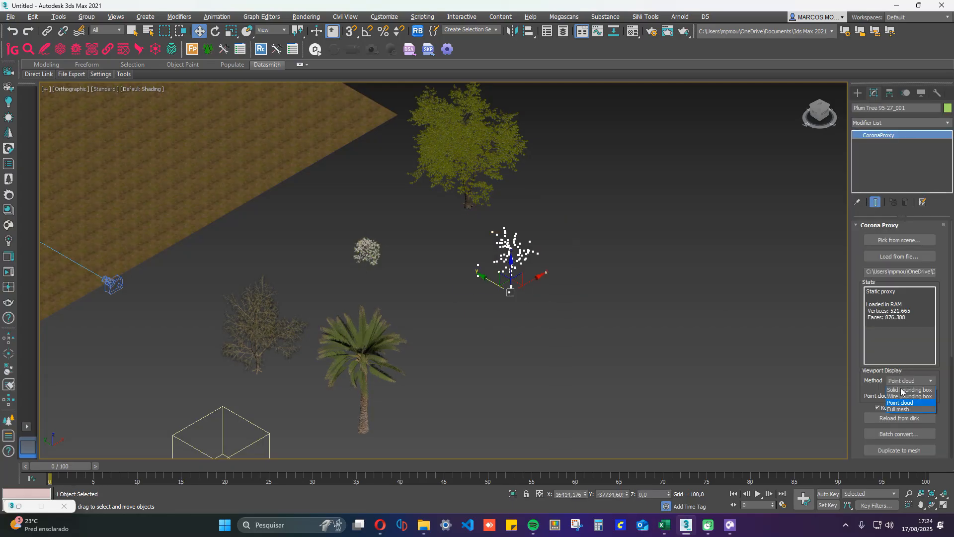
left_click(902, 409)
left_click(618, 337)
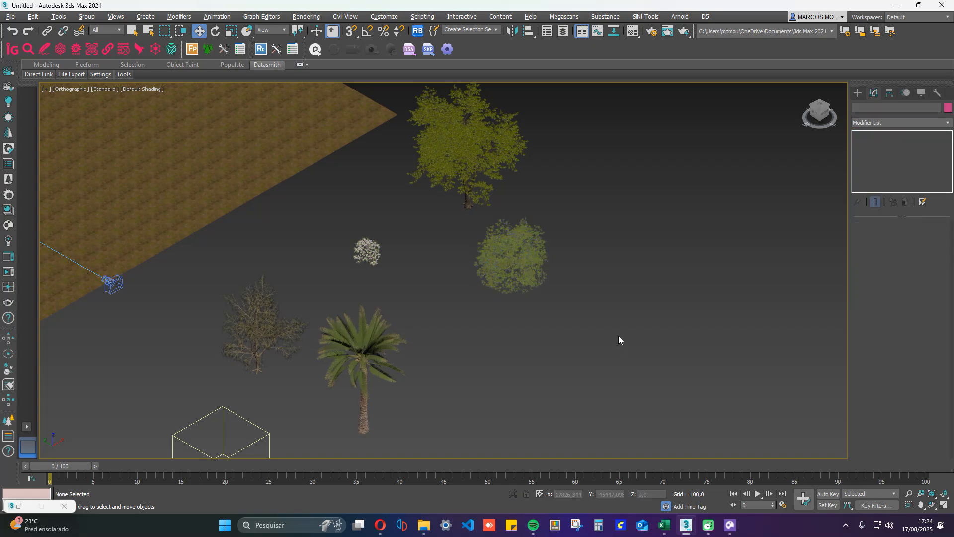
- Change the Plum Tree proxy's viewport display to Point cloud, followed by Wire bounding box
left_click(525, 262)
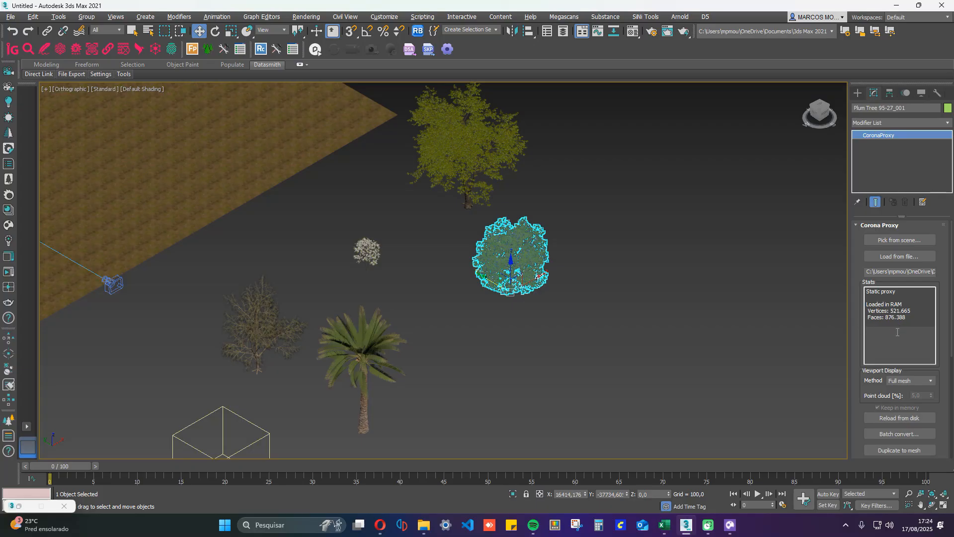
left_click(912, 383)
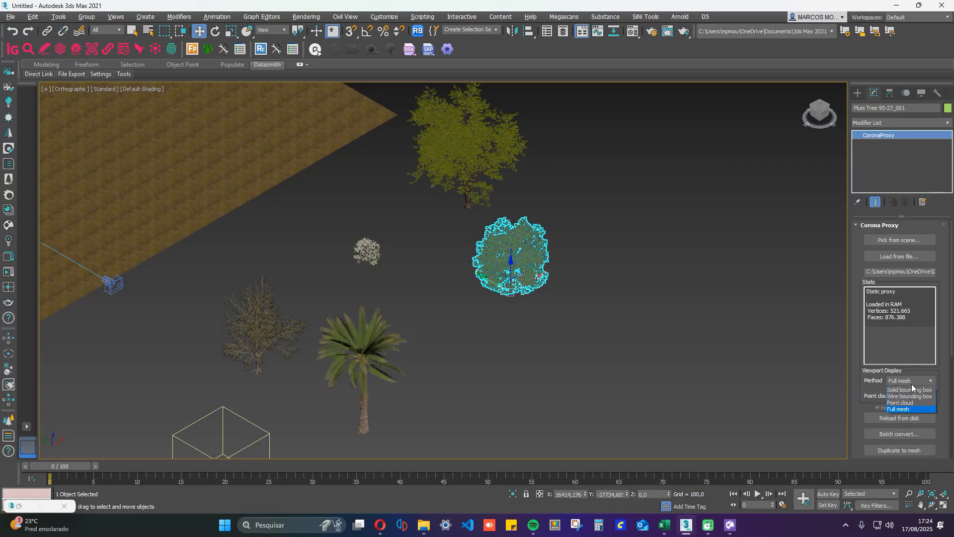
left_click(913, 402)
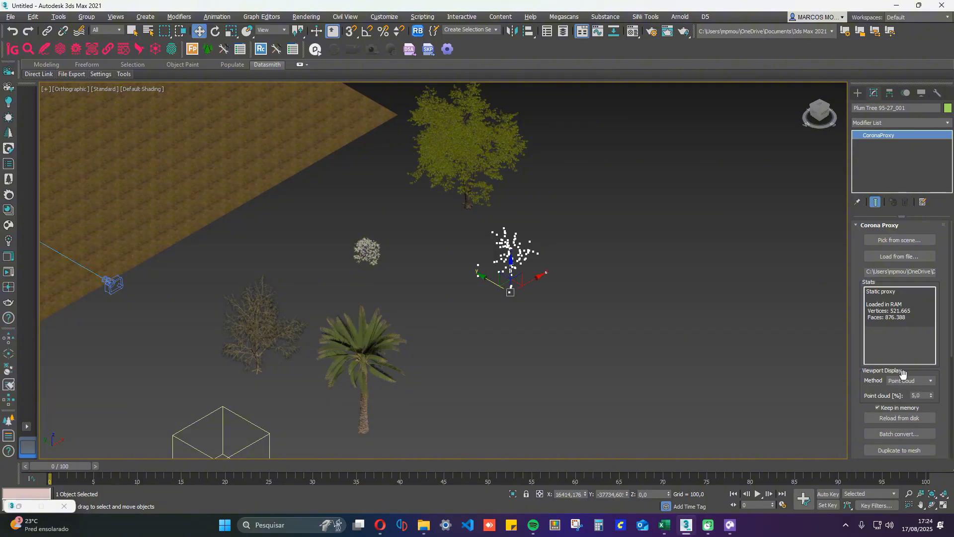
left_click(906, 380)
left_click(902, 396)
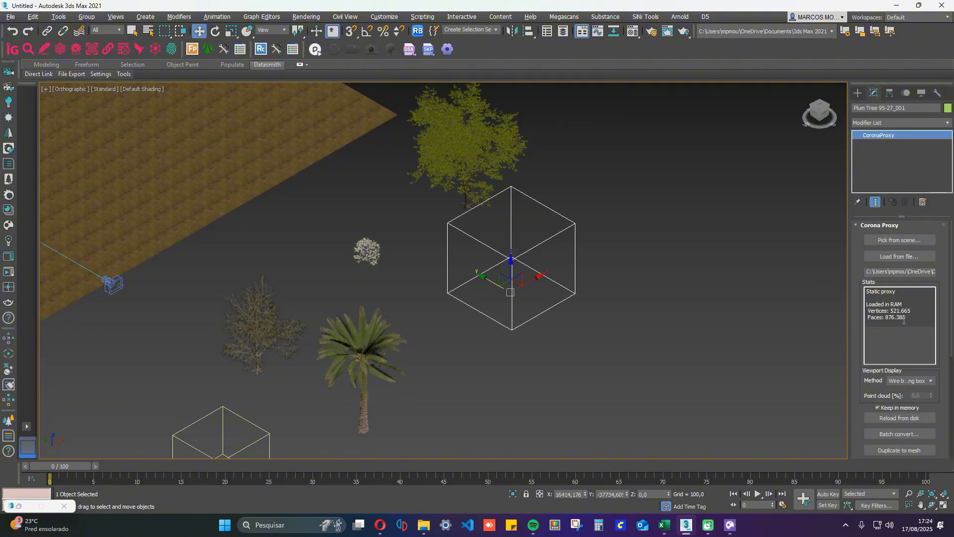
- Try the Solid bounding box display on the Plum Tree proxy, set it to Full mesh, and deselect the tree
left_click(907, 381)
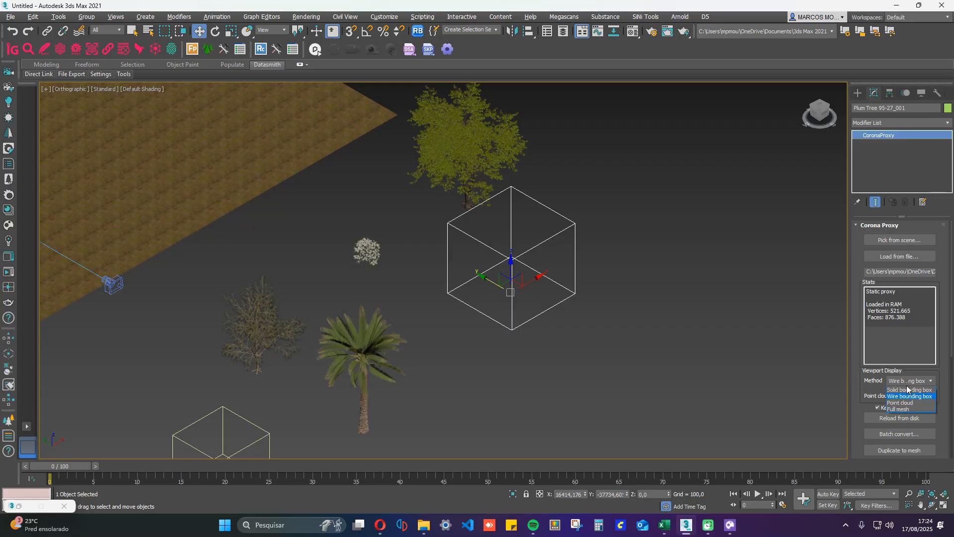
left_click(907, 389)
left_click(910, 380)
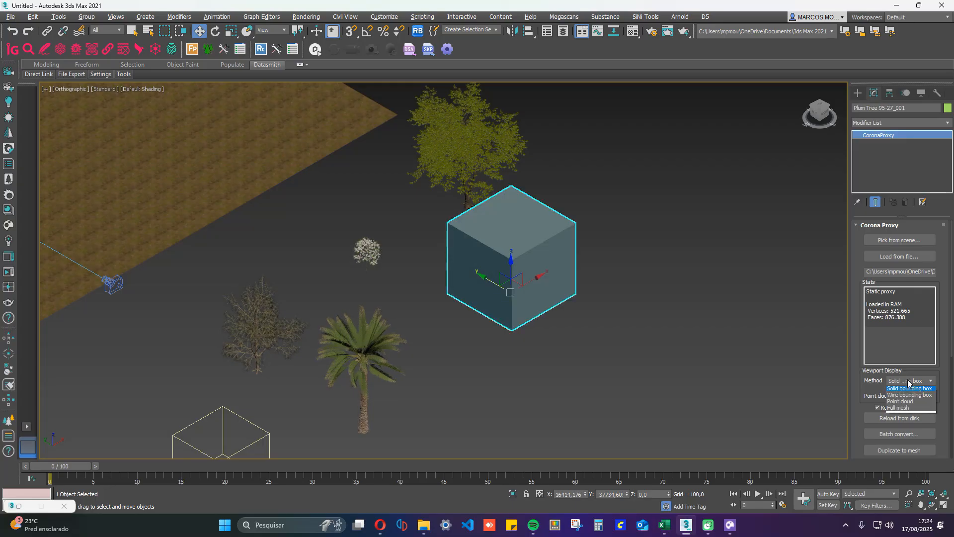
left_click(903, 409)
left_click(567, 290)
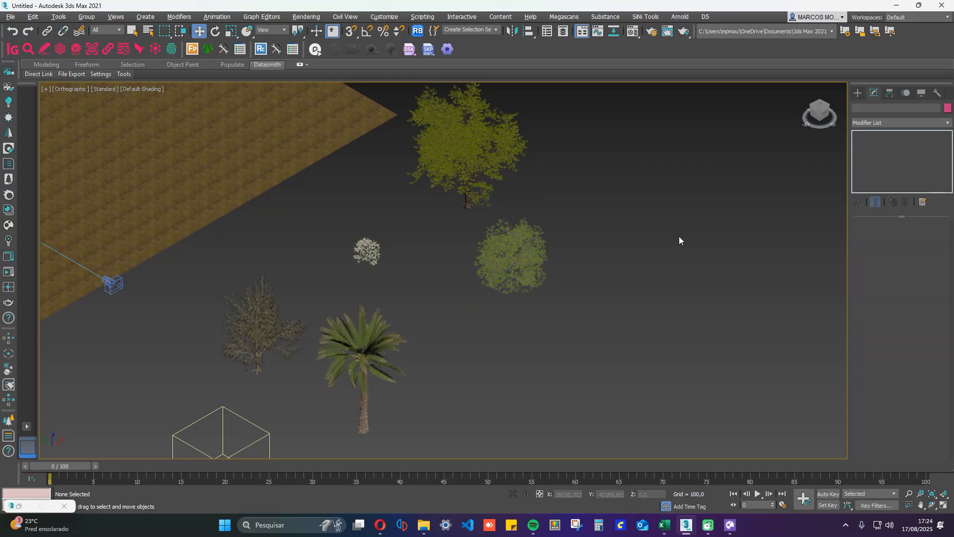
- Examine the Plum Tree and the neighbouring proxy plants up close and from a wider view
left_click(492, 272)
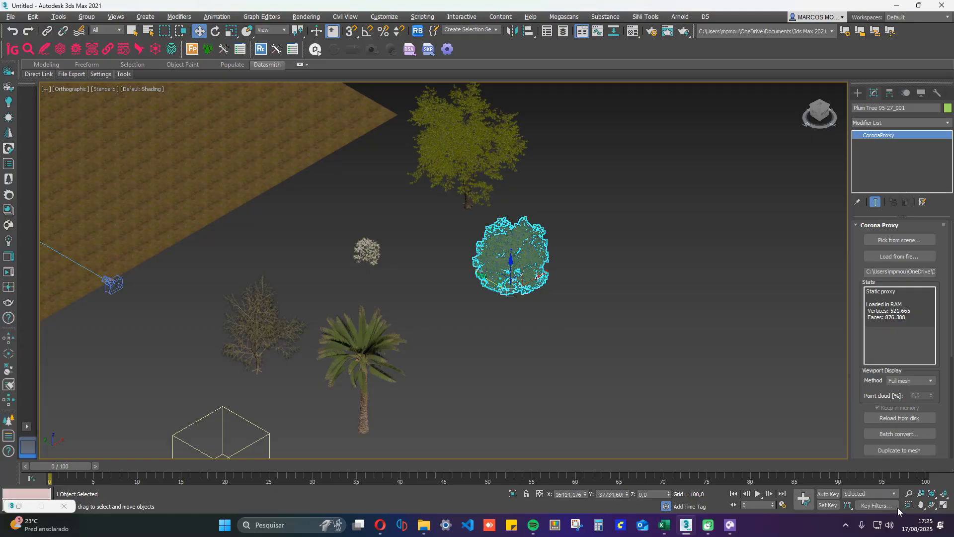
left_click(620, 303)
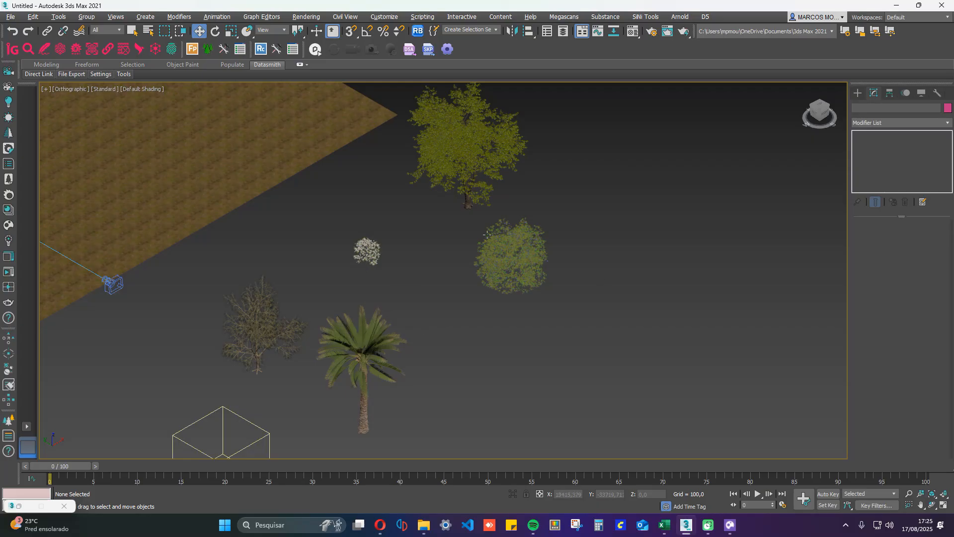
scroll(469, 234, "down", 4)
scroll(384, 331, "up", 6)
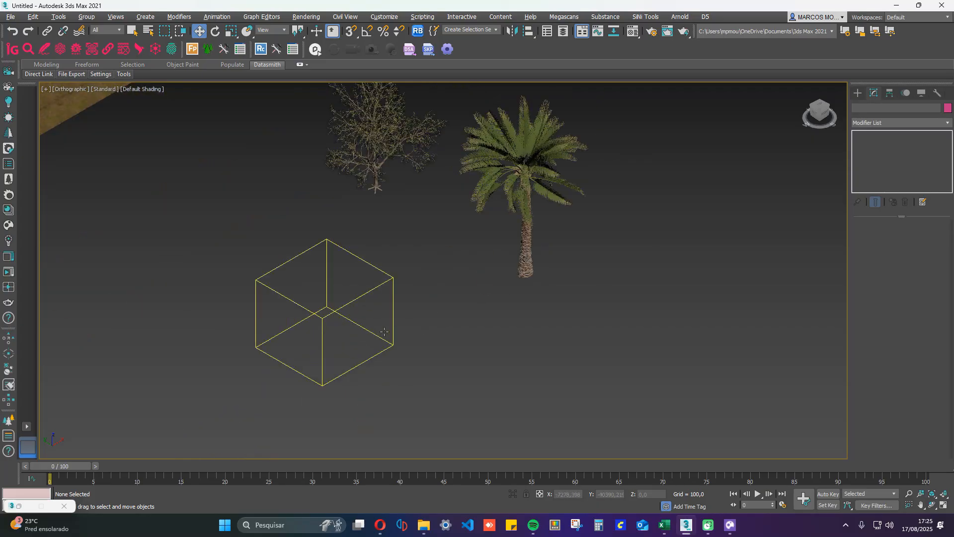
middle_click_drag(427, 235, 409, 315)
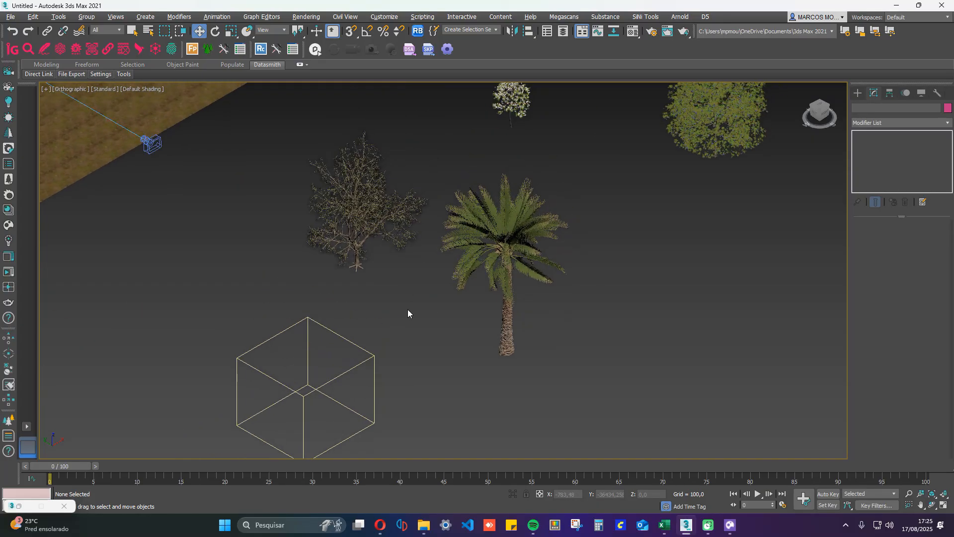
scroll(360, 154, "up", 6)
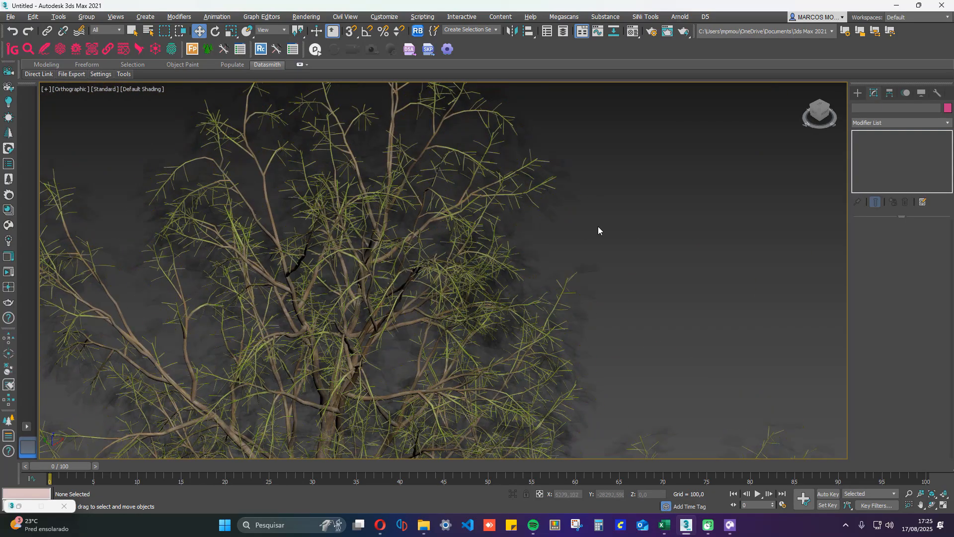
scroll(601, 229, "down", 8)
middle_click_drag(688, 213, 492, 234)
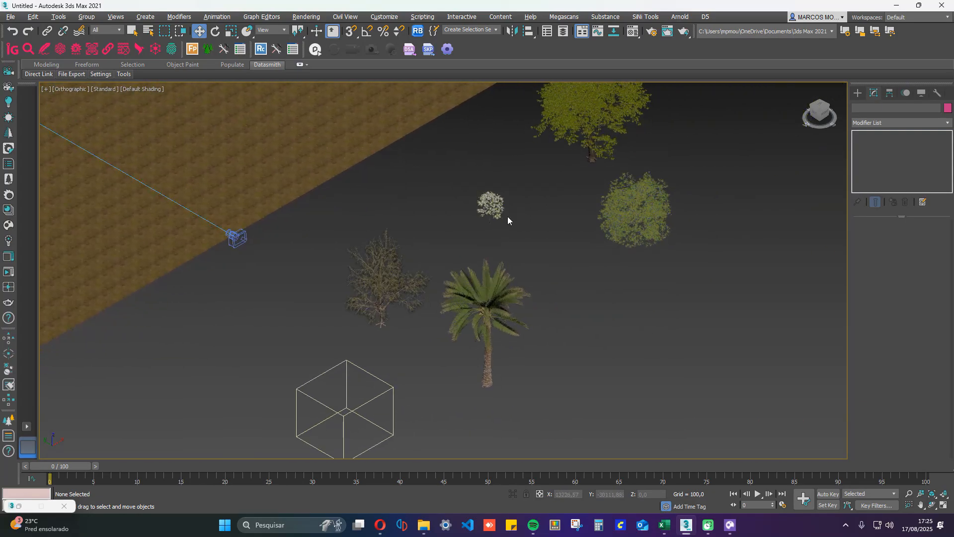
- Set the Bottlebrush Tree proxy's viewport display to Full mesh and deselect it
left_click(350, 409)
left_click(924, 381)
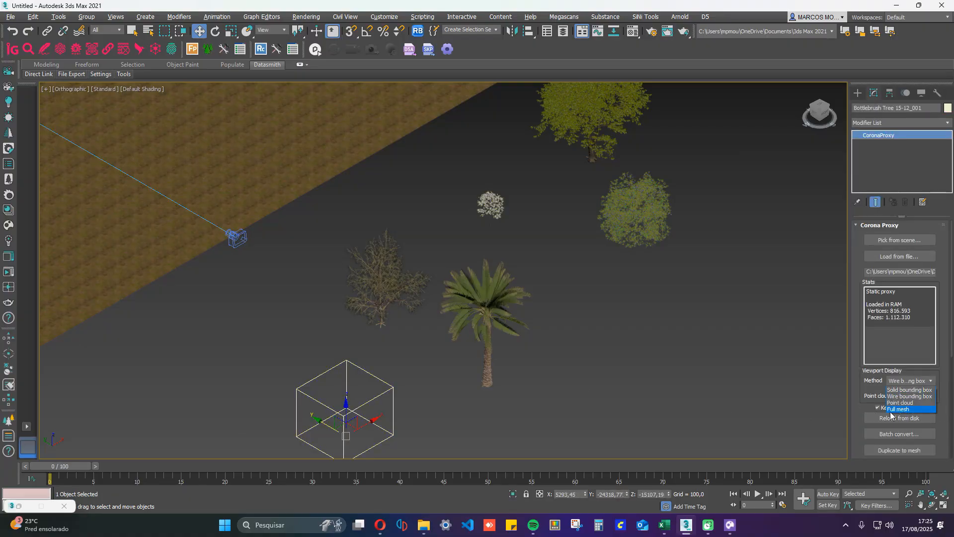
left_click(894, 409)
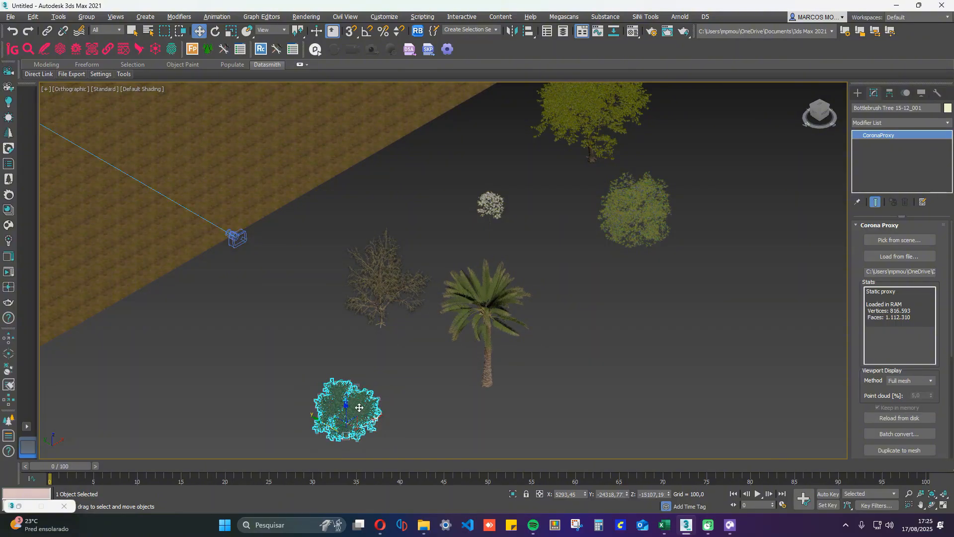
left_click(415, 419)
- Raise the Bottlebrush Tree to the ground level of the other plants in the Left view, deselect it, and return to an angled view
middle_click_drag(407, 406, 372, 385, "alt")
left_click(343, 298)
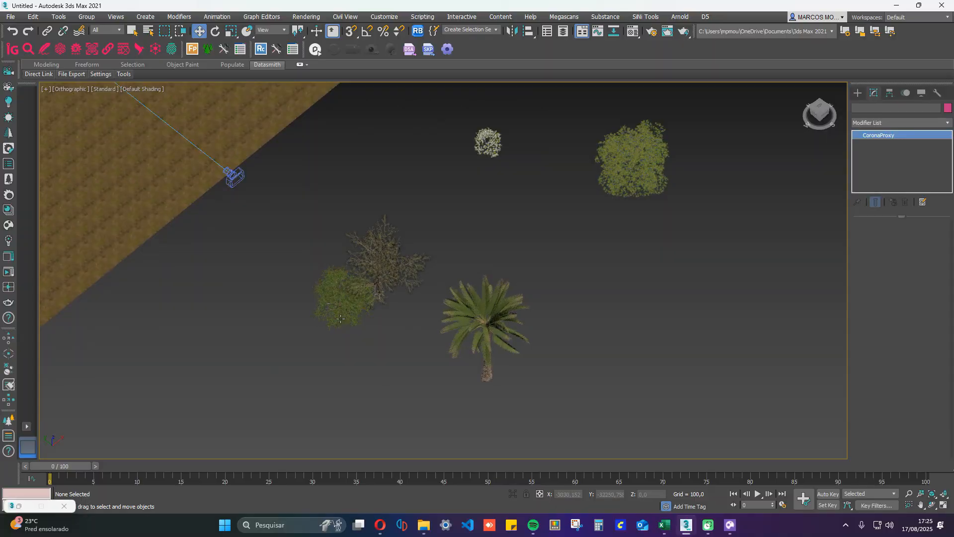
left_click(816, 115)
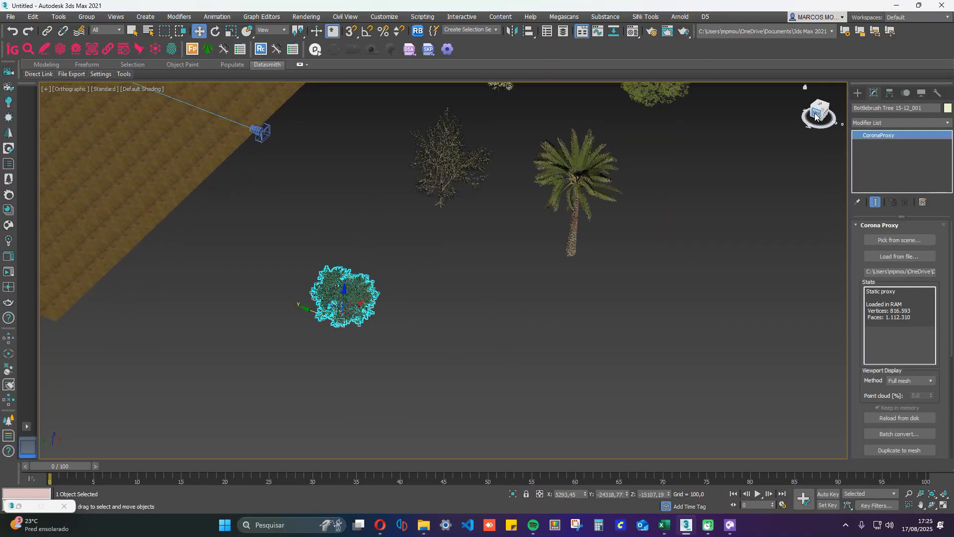
left_click_drag(413, 307, 413, 246)
left_click(530, 355)
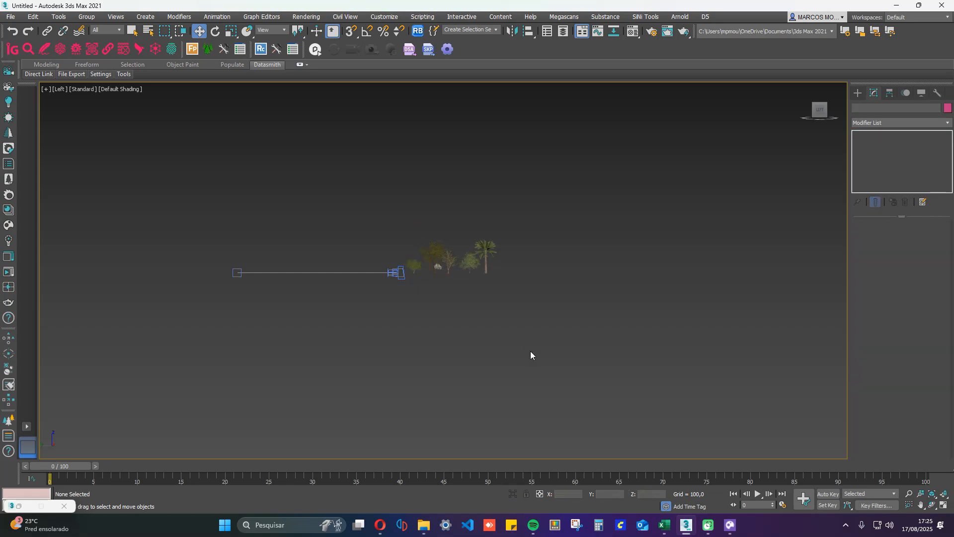
left_click_drag(823, 110, 583, 211)
scroll(583, 211, "up", 4)
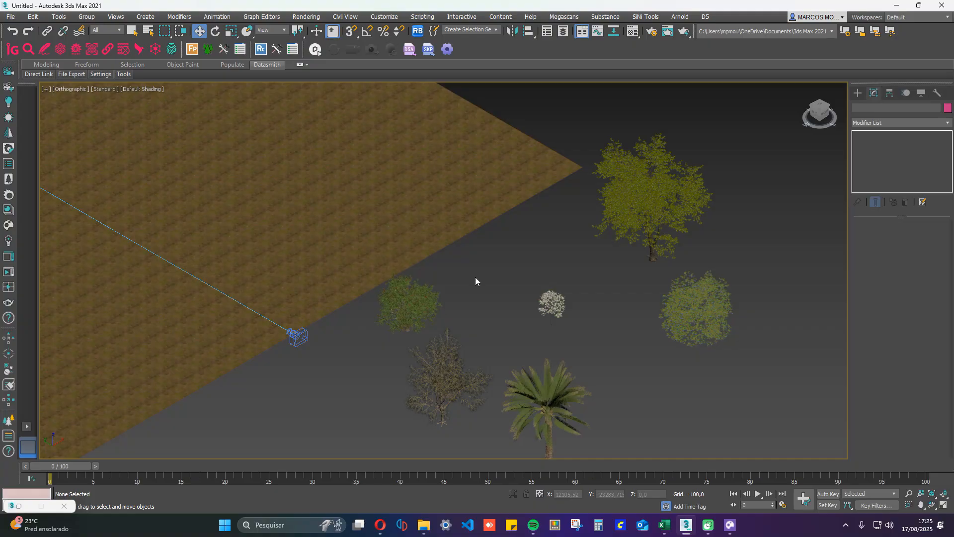
scroll(475, 281, "down", 5)
scroll(494, 298, "up", 4)
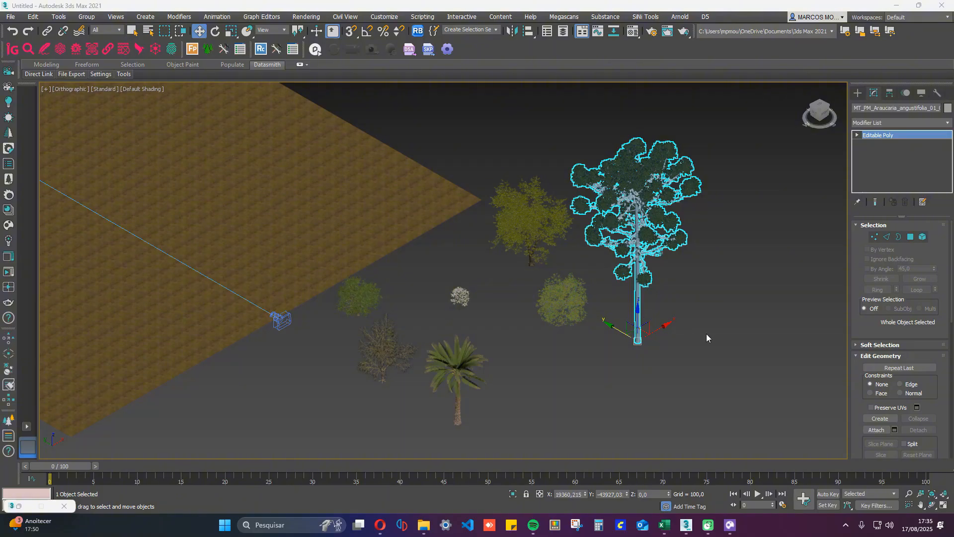
- Delete the Araucaria angustifolia tree standing beside the other plants
left_click(653, 358)
left_click(634, 310)
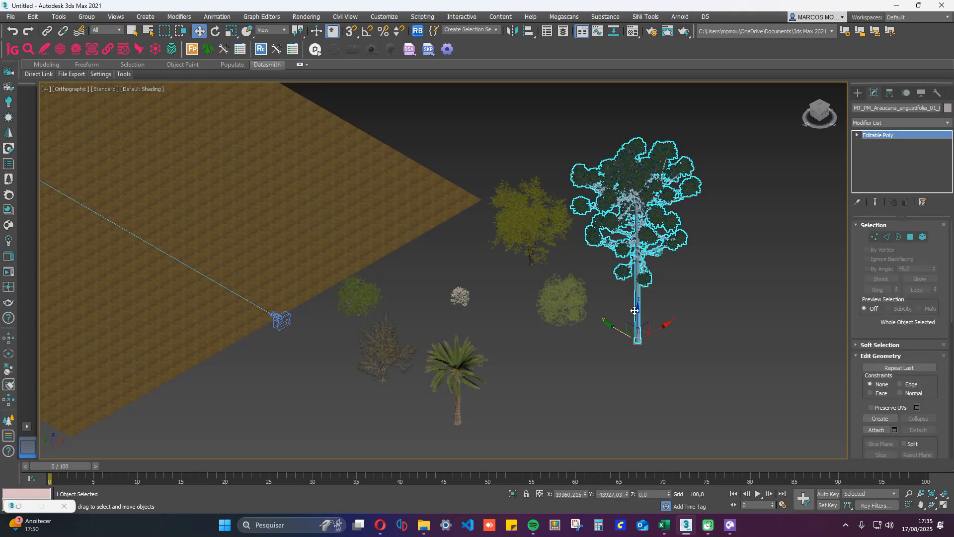
key("Delete")
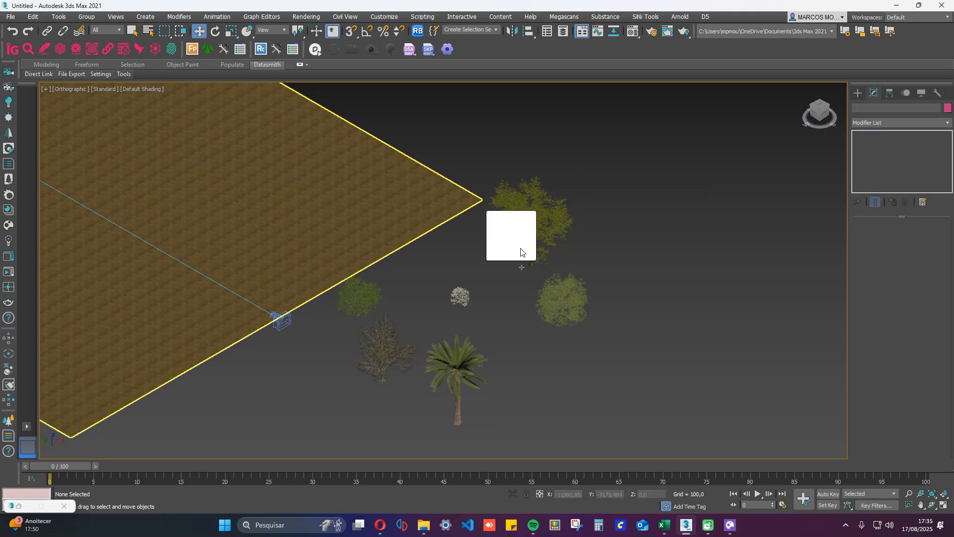
- Merge the Araucaria model file into the scene despite the missing DLLs, place the tree behind the Plum Tree, and deselect it
left_click_drag(519, 248, 722, 285)
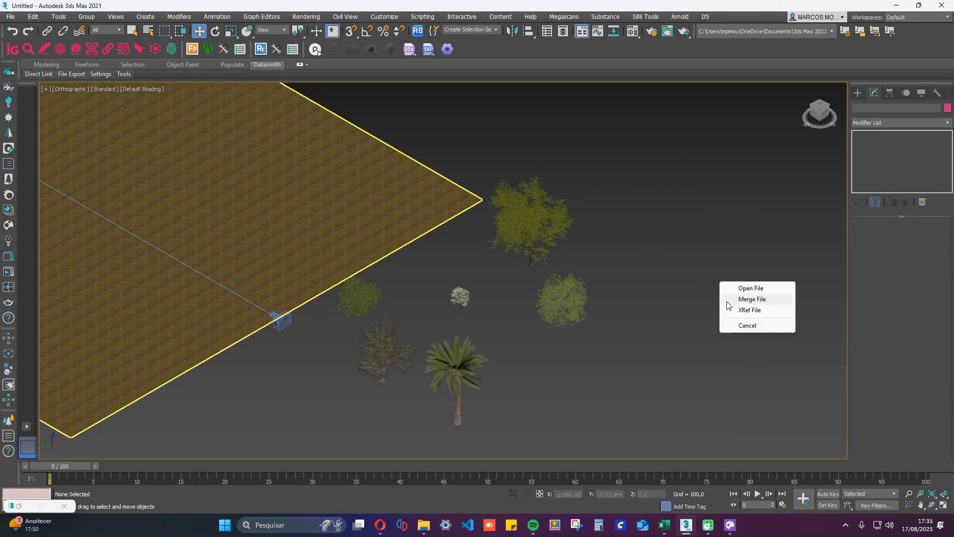
left_click(731, 301)
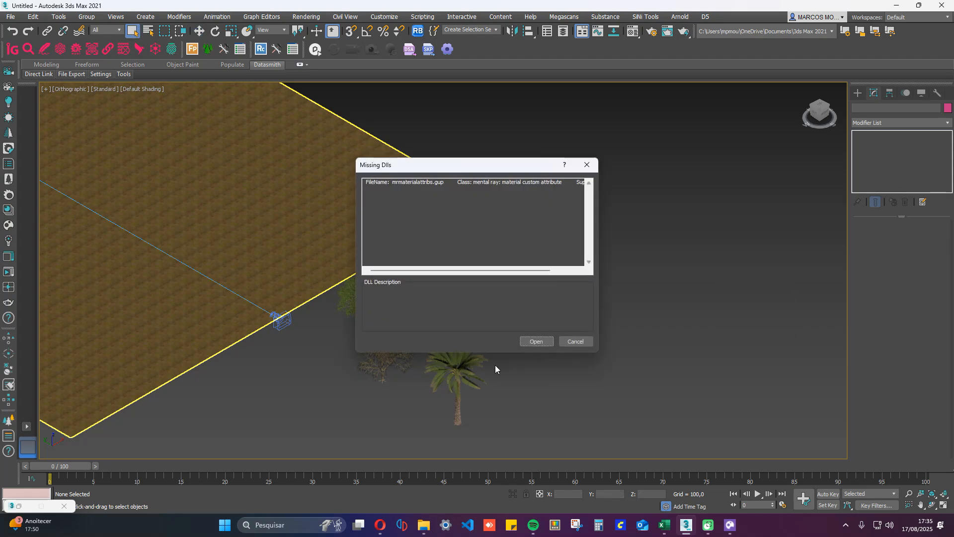
left_click(528, 344)
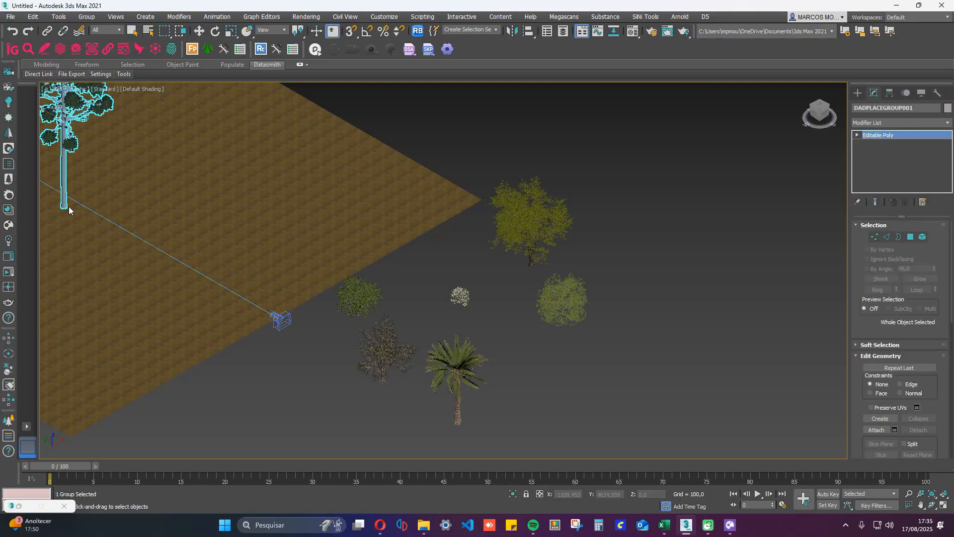
left_click(623, 314)
left_click(708, 334)
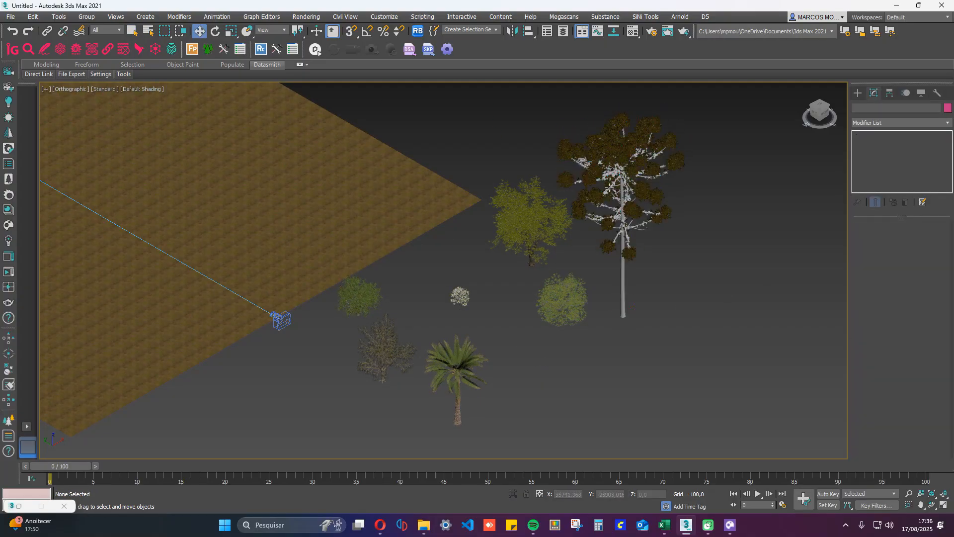
- Relink the Araucaria's missing bitmaps using Relink Bitmaps with MT_PM_V24_Maps as the search directory, and close the tool
left_click(413, 32)
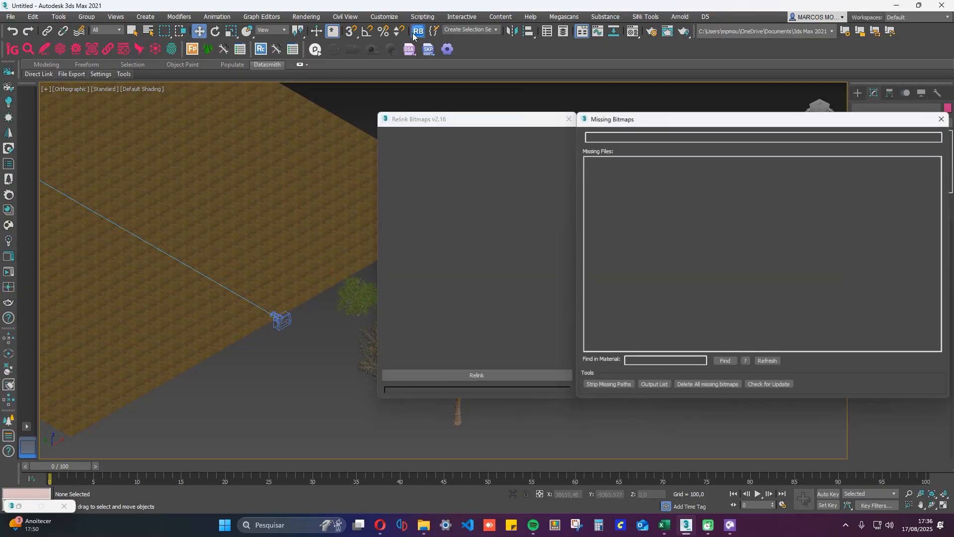
left_click(567, 264)
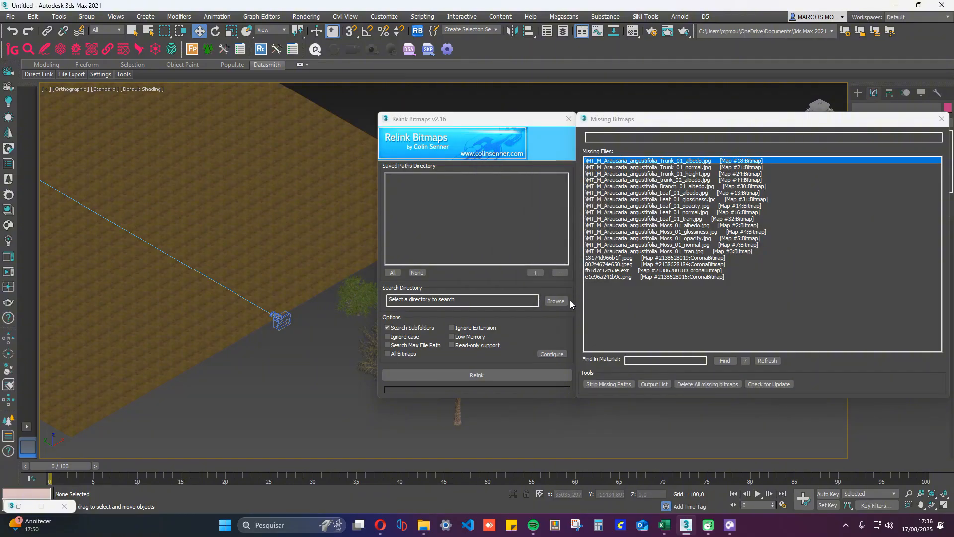
left_click(556, 301)
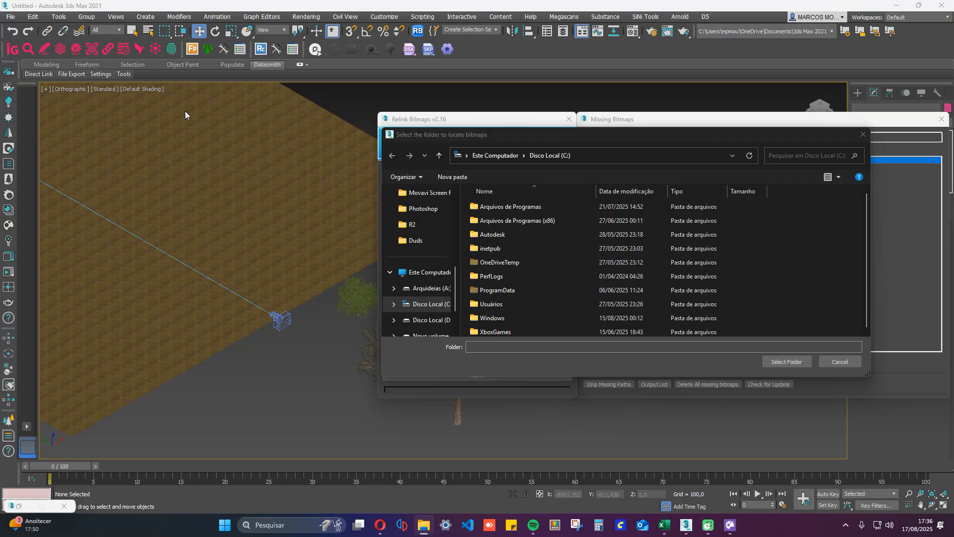
left_click(663, 156)
key("ctrl+v")
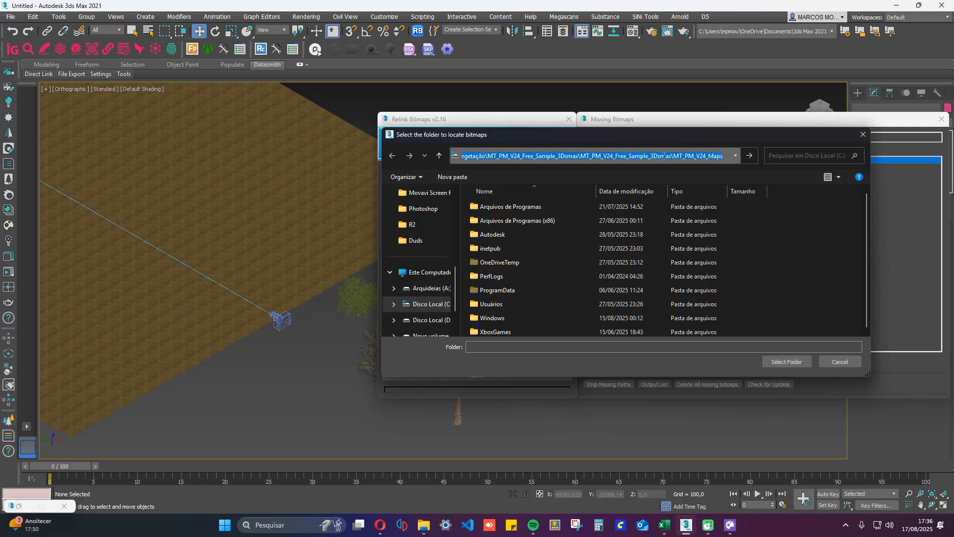
key("Return")
left_click(768, 363)
left_click(541, 374)
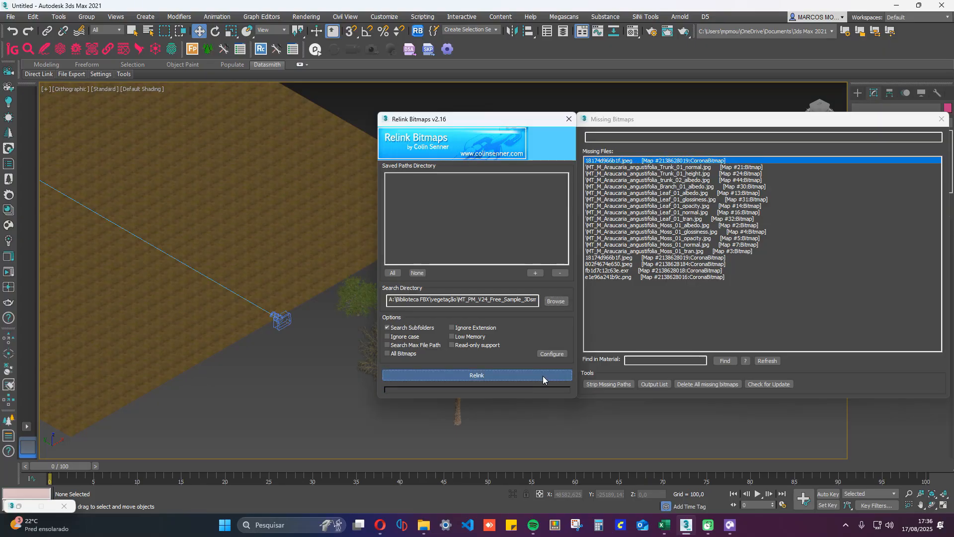
left_click(569, 119)
- Inspect the Araucaria's foliage textures up close and reframe the plants together with the ground plane
scroll(634, 250, "up", 10)
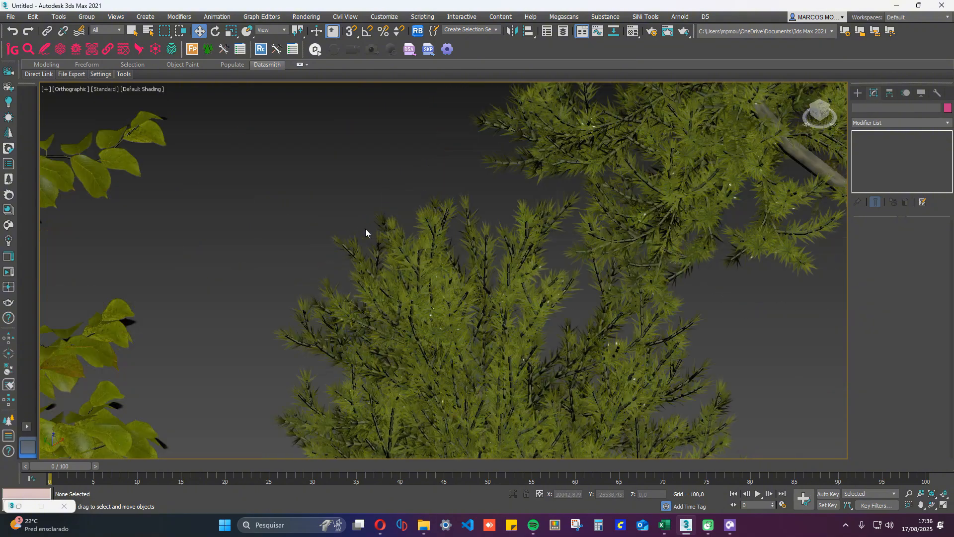
scroll(365, 232, "up", 3)
scroll(366, 233, "down", 10)
scroll(365, 233, "down", 8)
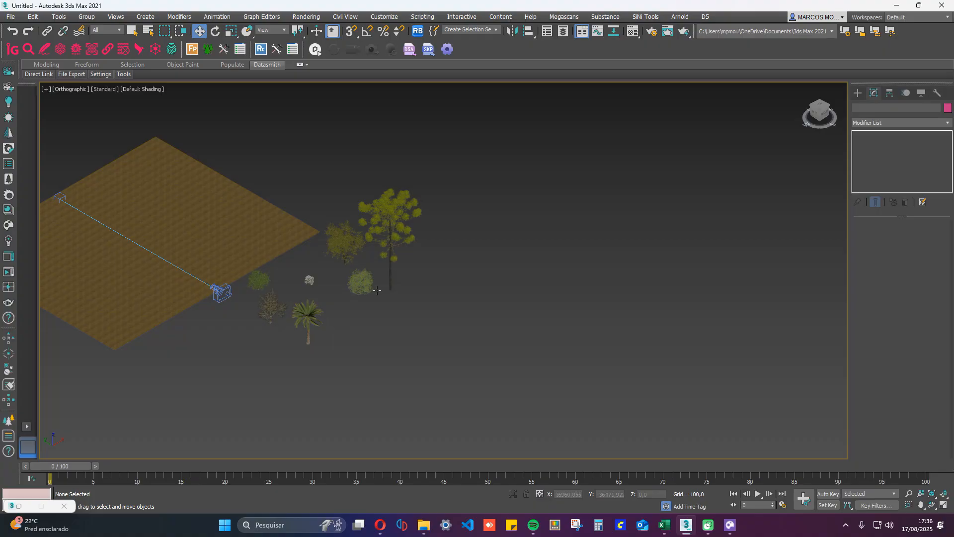
middle_click_drag(231, 264, 394, 249)
scroll(468, 261, "up", 3)
middle_click_drag(274, 286, 390, 266)
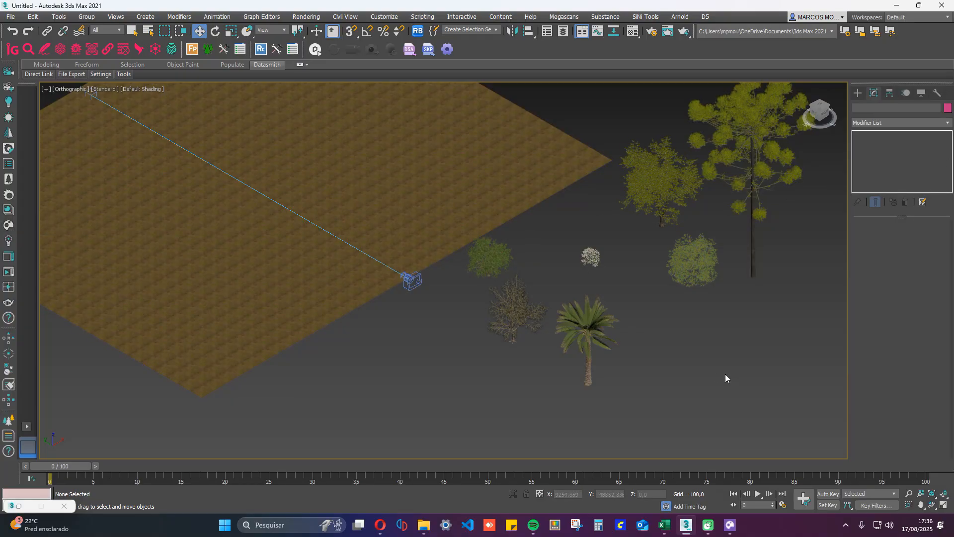
middle_click_drag(726, 377, 714, 356)
- Create two Chaos Scatter objects of different sizes on the empty area in front of the ground plane
left_click(858, 93)
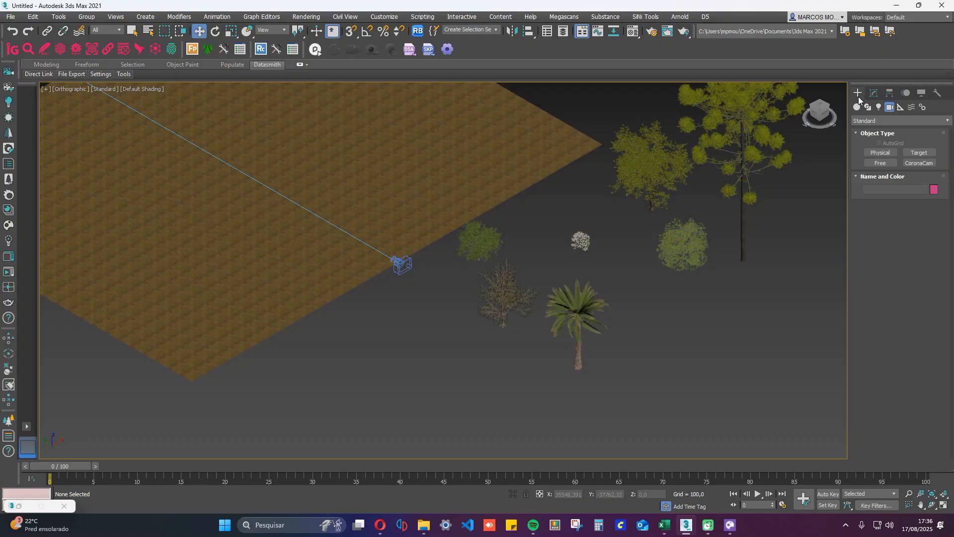
left_click(857, 107)
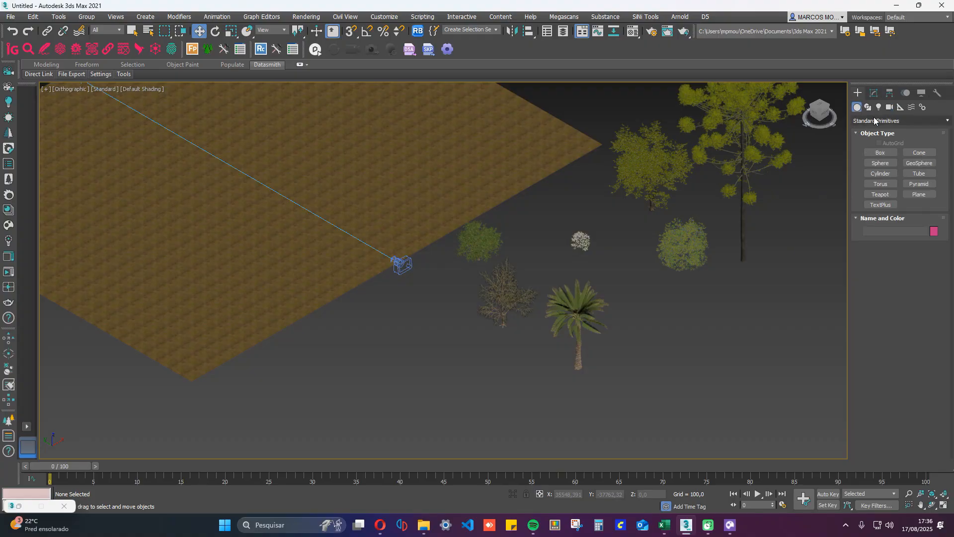
left_click(871, 122)
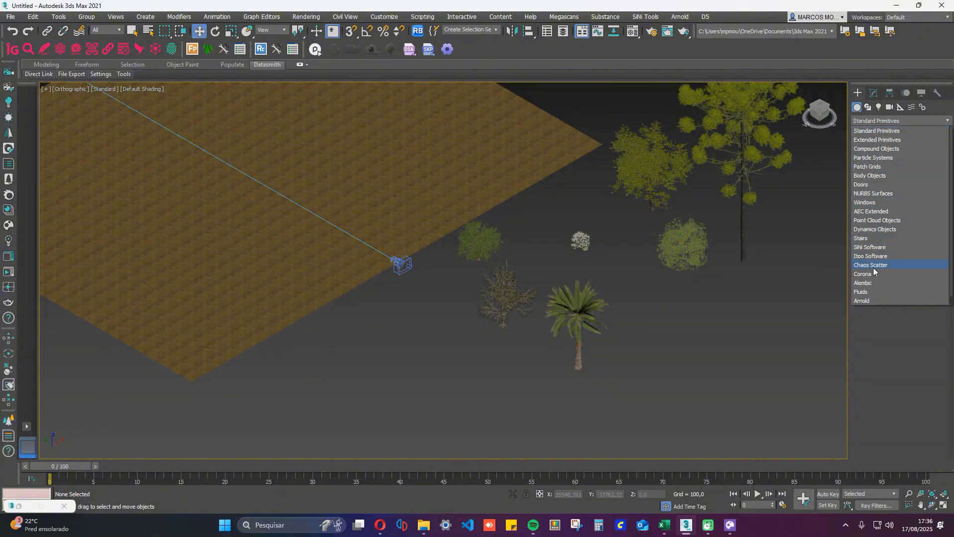
left_click(904, 266)
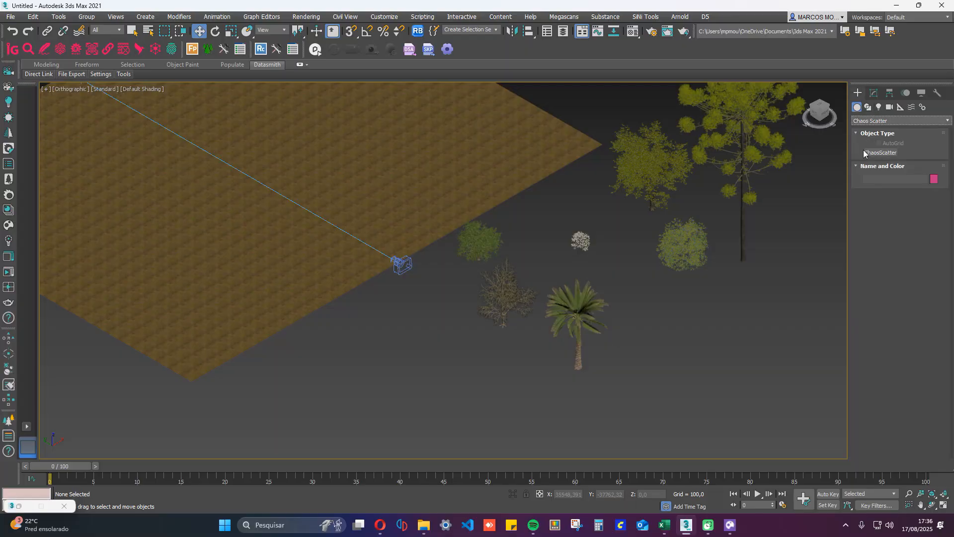
left_click(879, 154)
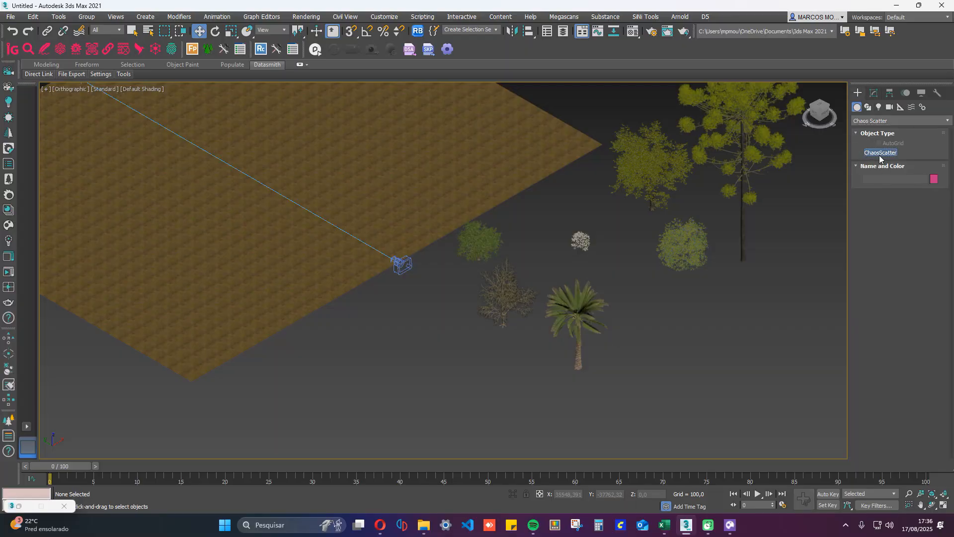
left_click_drag(411, 376, 444, 381)
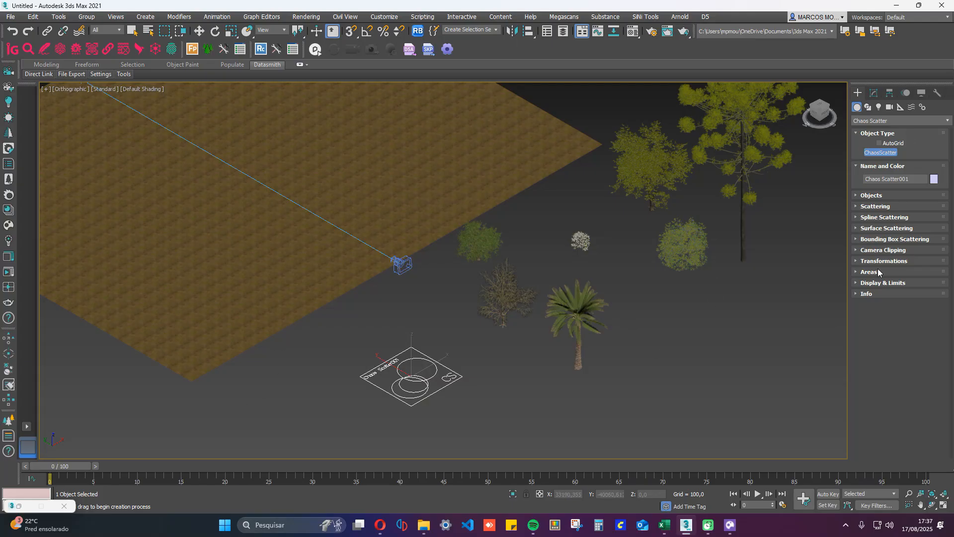
left_click_drag(240, 412, 290, 407)
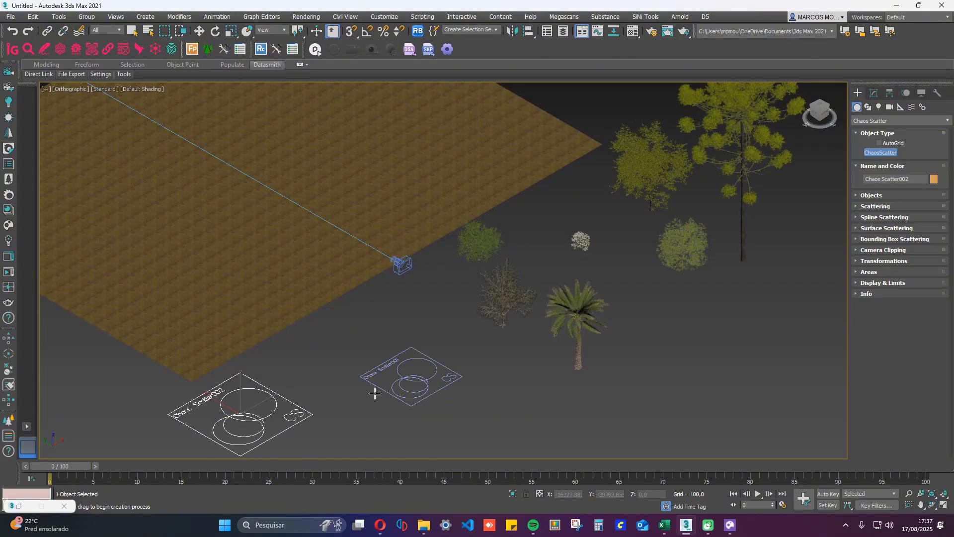
right_click(442, 385)
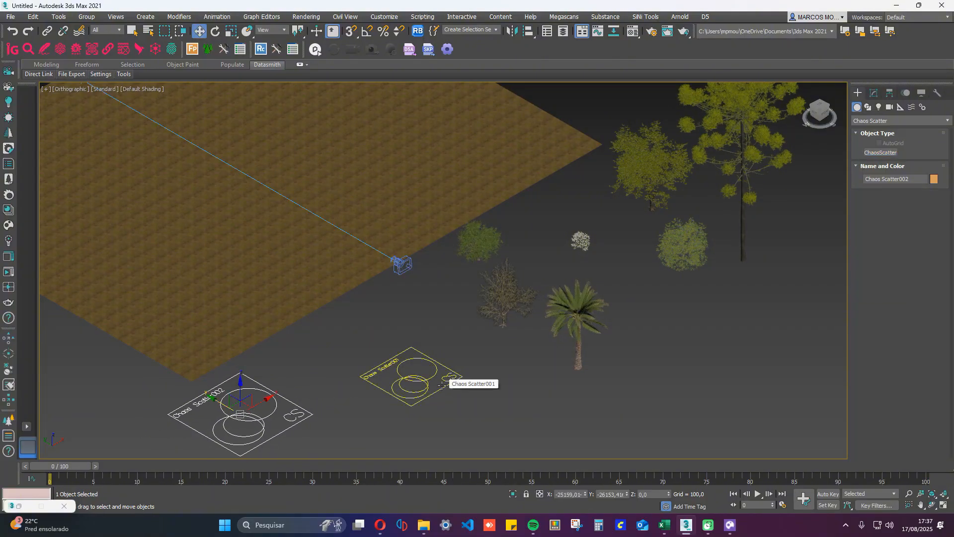
right_click(320, 410)
left_click(334, 397)
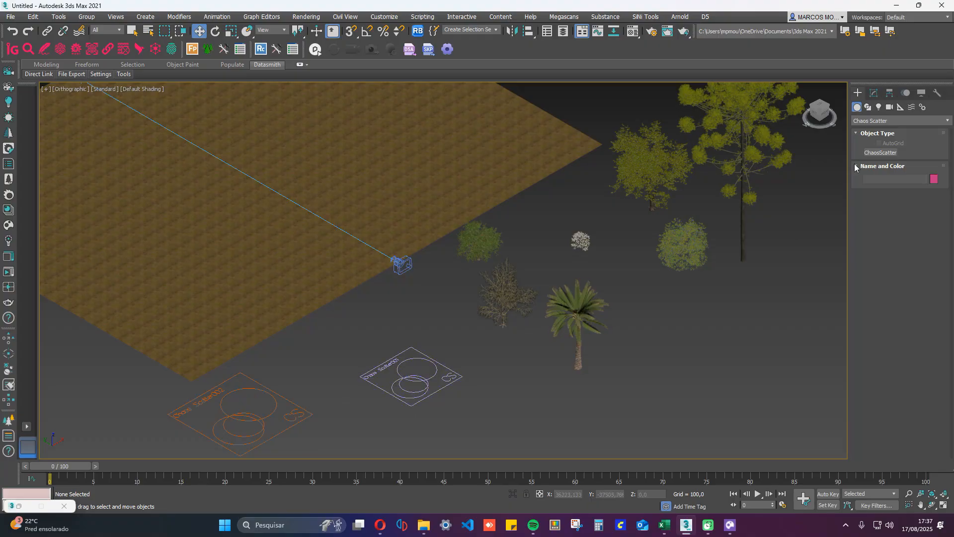
left_click(869, 121)
left_click(890, 129)
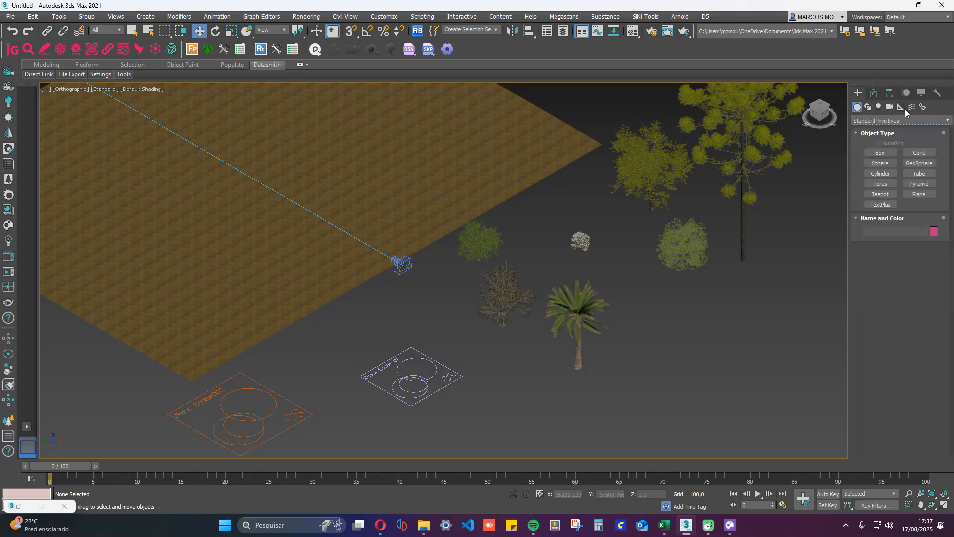
left_click(880, 120)
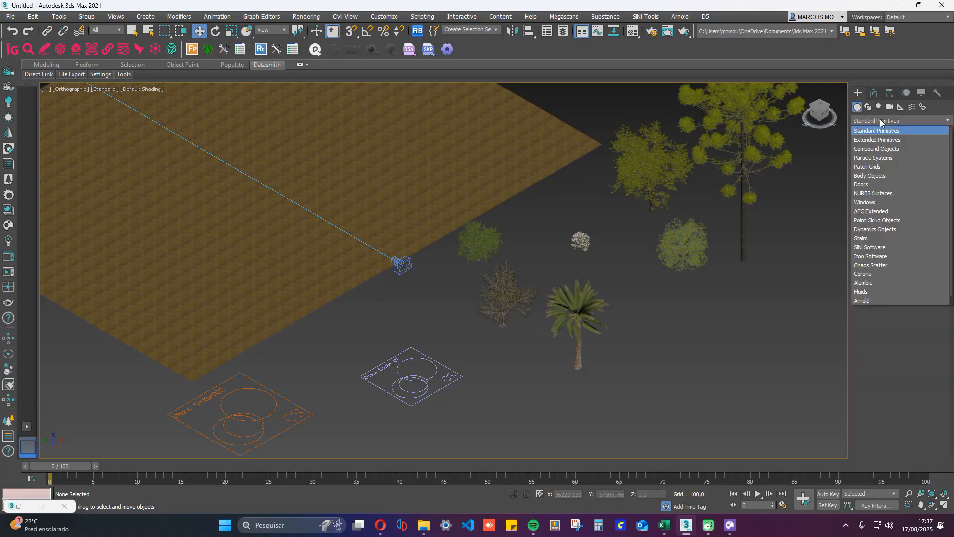
left_click(869, 265)
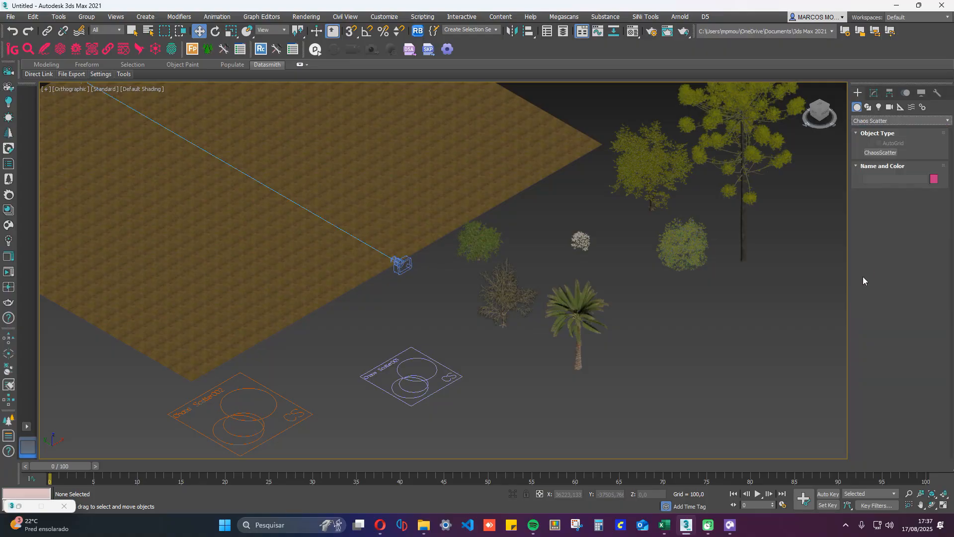
left_click(9, 421)
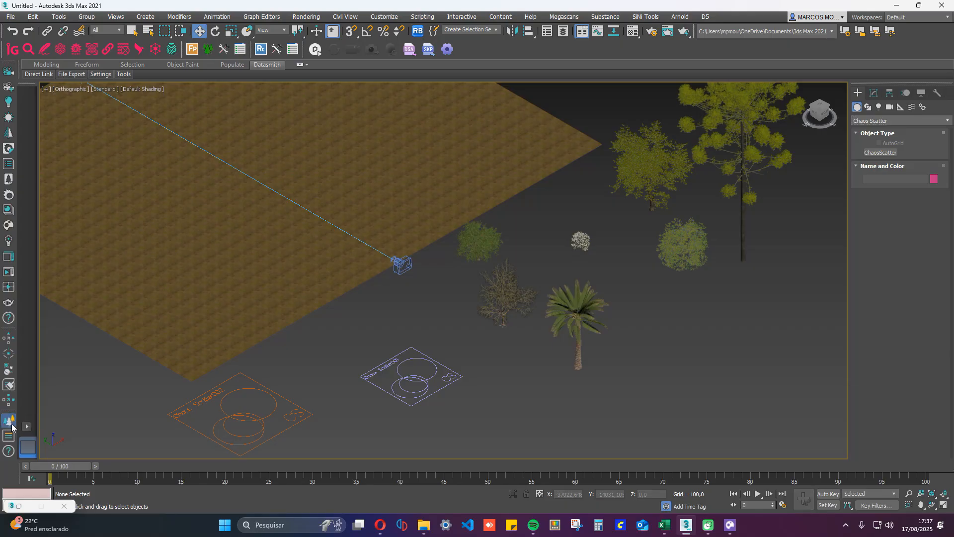
left_click(890, 120)
left_click(880, 130)
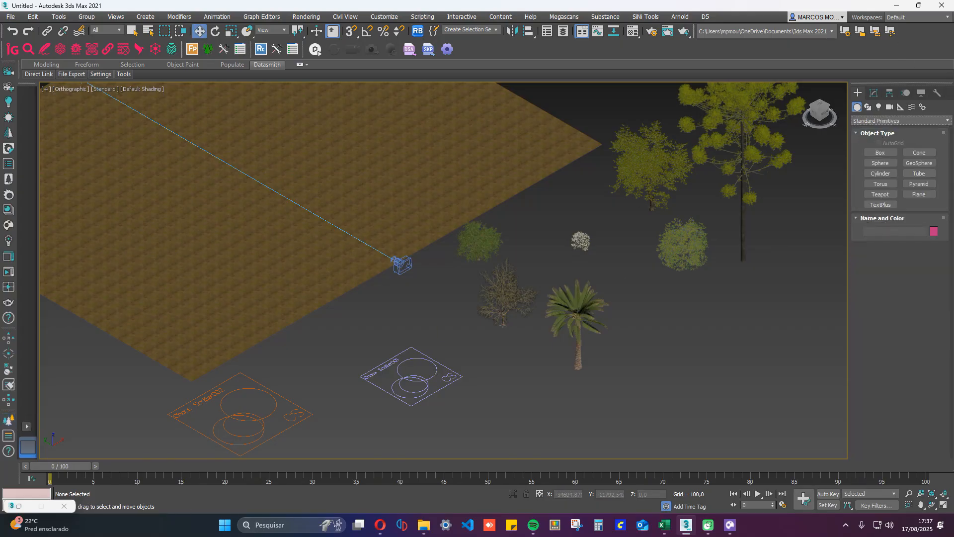
left_click(9, 421)
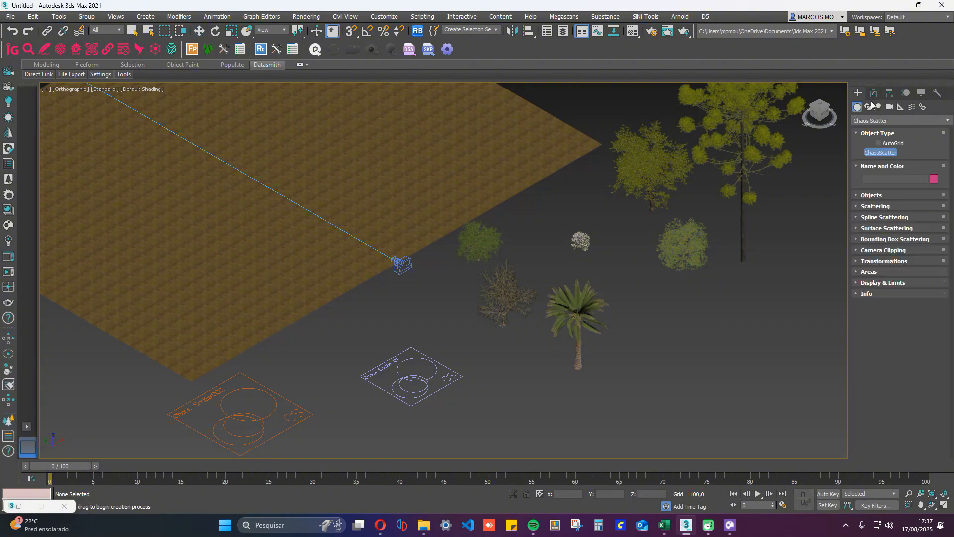
key("w")
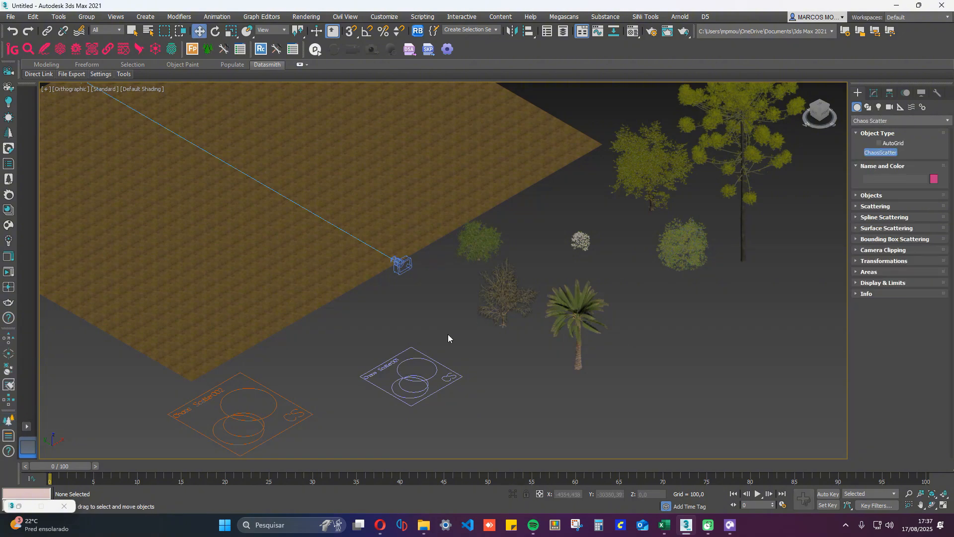
- Rename the smaller Chaos Scatter object, the one nearest the plants, to Arvores
left_click(404, 375)
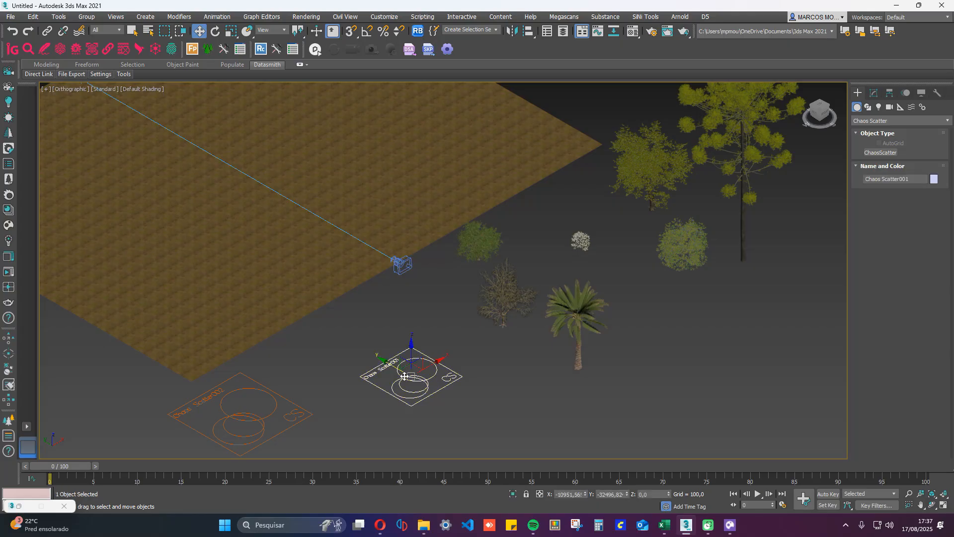
left_click(911, 179)
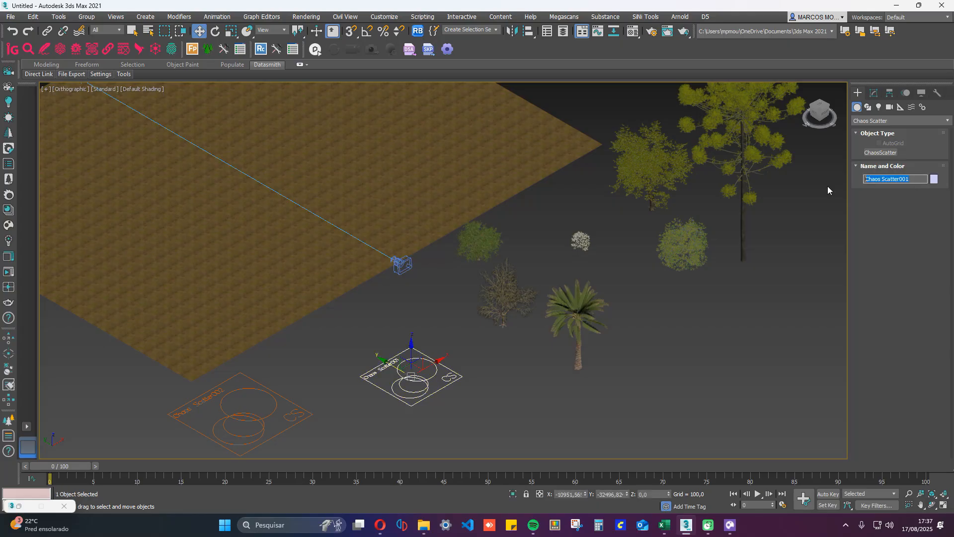
type("Arvore")
key("Return")
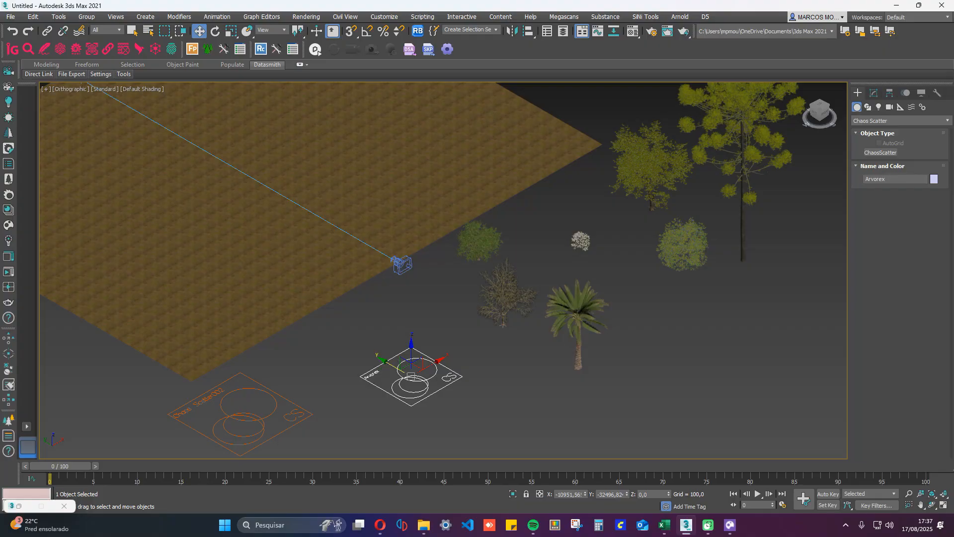
left_click(891, 179)
type("s")
key("Return")
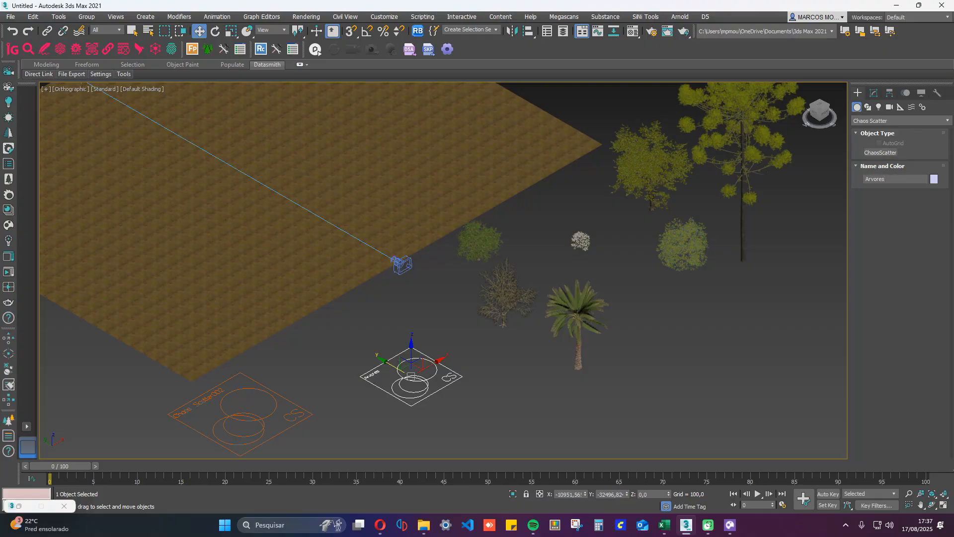
- Rename the larger Chaos Scatter object near the ground plane's front corner to Grama
left_click(264, 390)
left_click(909, 178)
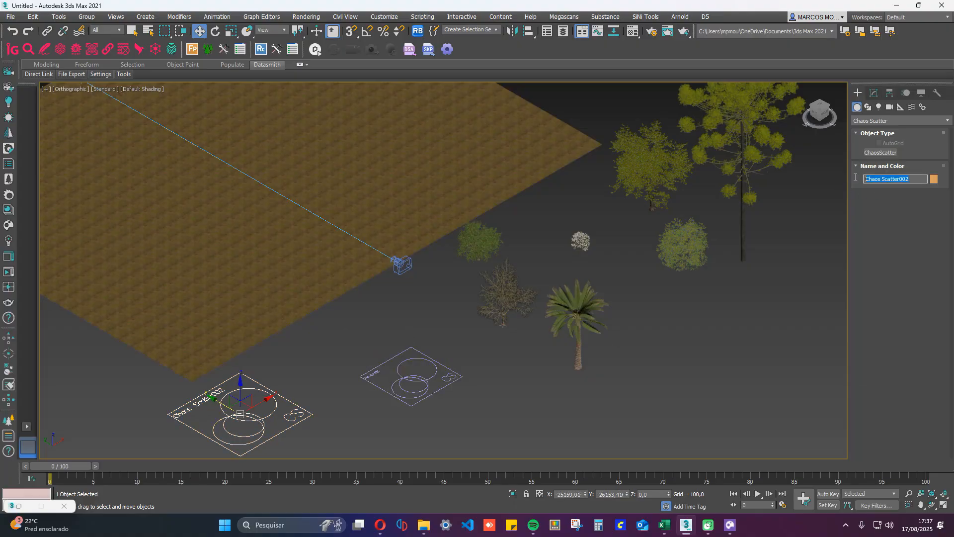
type("Grama")
key("Return")
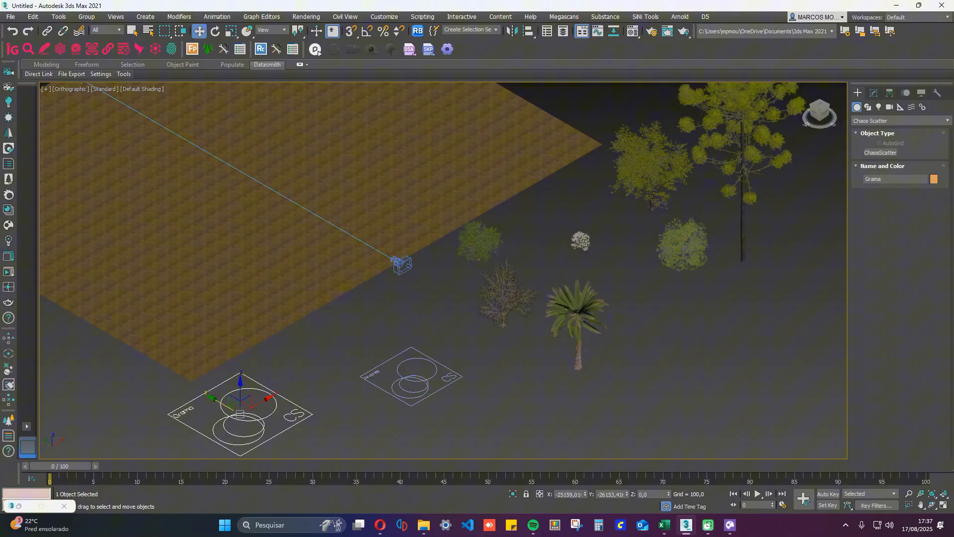
- Add the ground plane as the distribute-on target object of the Arvores scatter
left_click(466, 379)
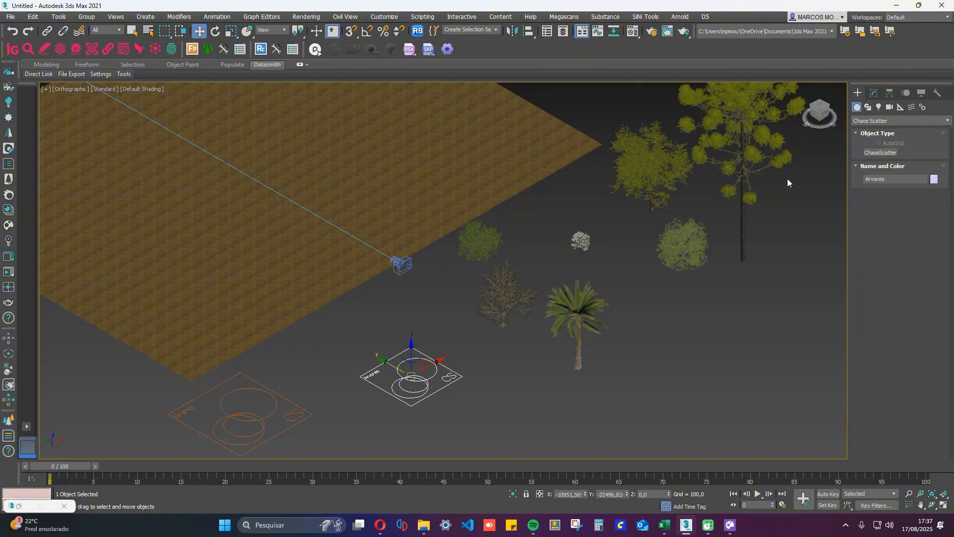
left_click(875, 94)
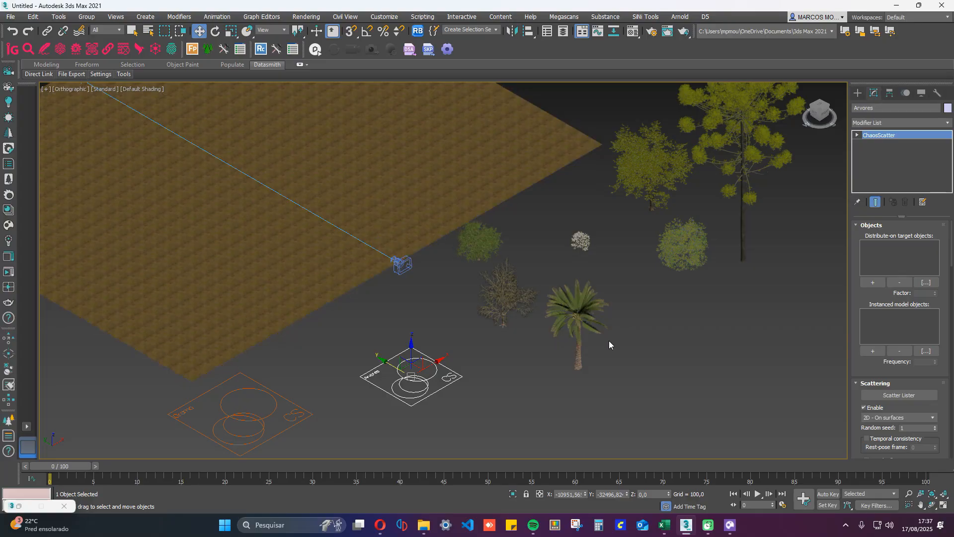
left_click(880, 286)
left_click(259, 273)
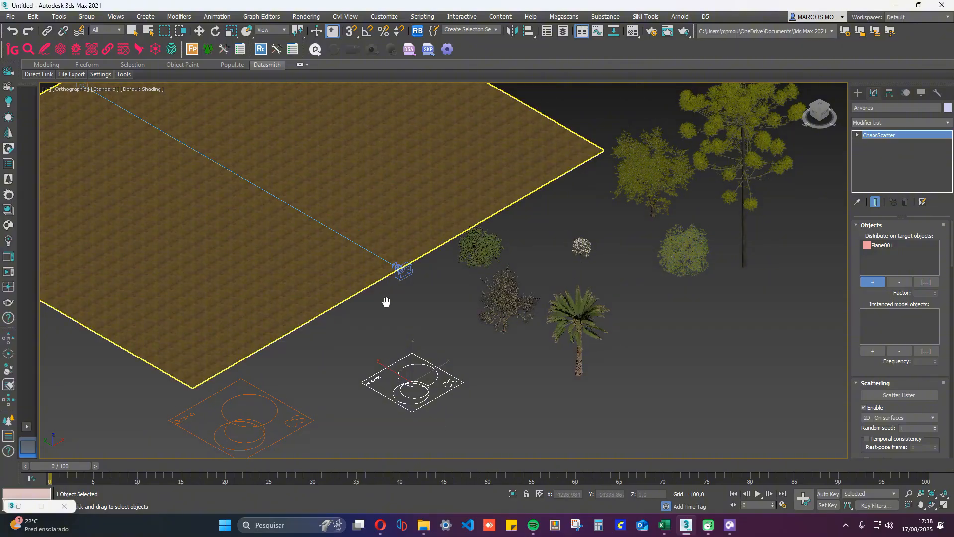
middle_click_drag(385, 300, 523, 316)
scroll(508, 298, "down", 2)
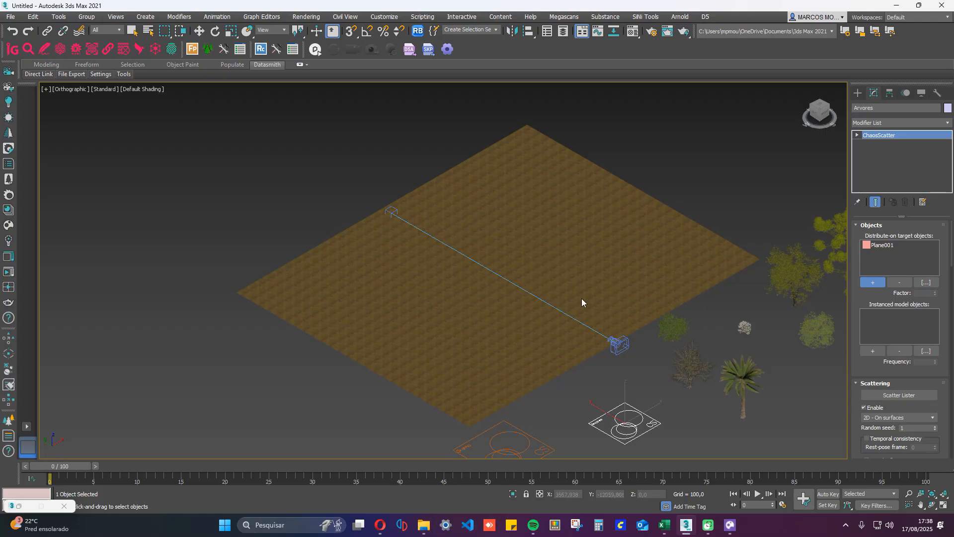
middle_click_drag(562, 282, 529, 256)
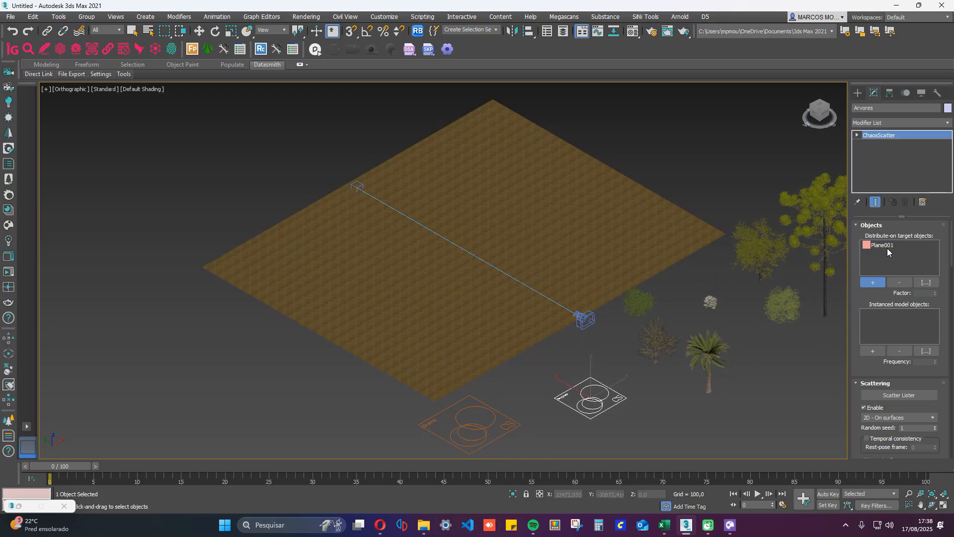
- Add the Araucaria, Mountain Alder, Plum Tree, Cherry Tree, palm and red-flowered tree as instanced models of the Arvores scatter
middle_click_drag(722, 419, 594, 374)
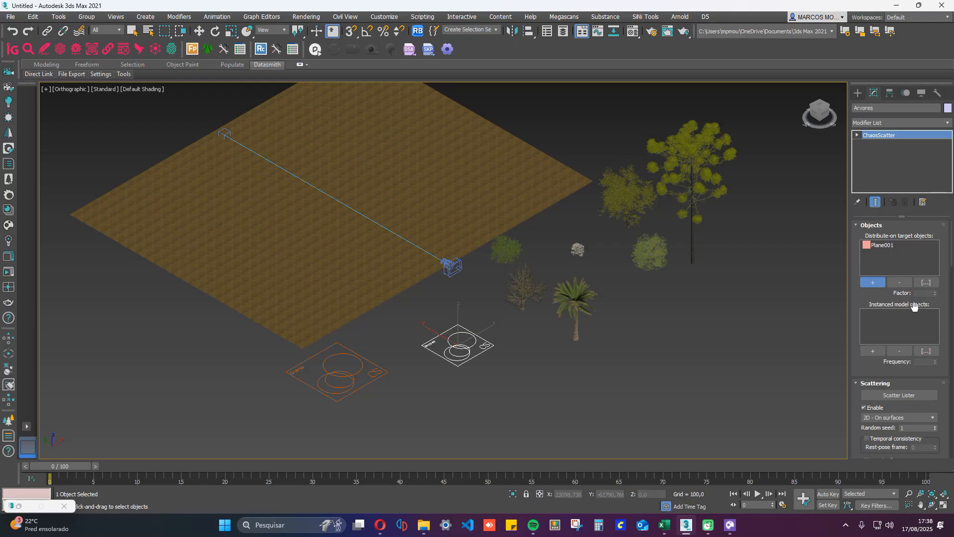
left_click(877, 350)
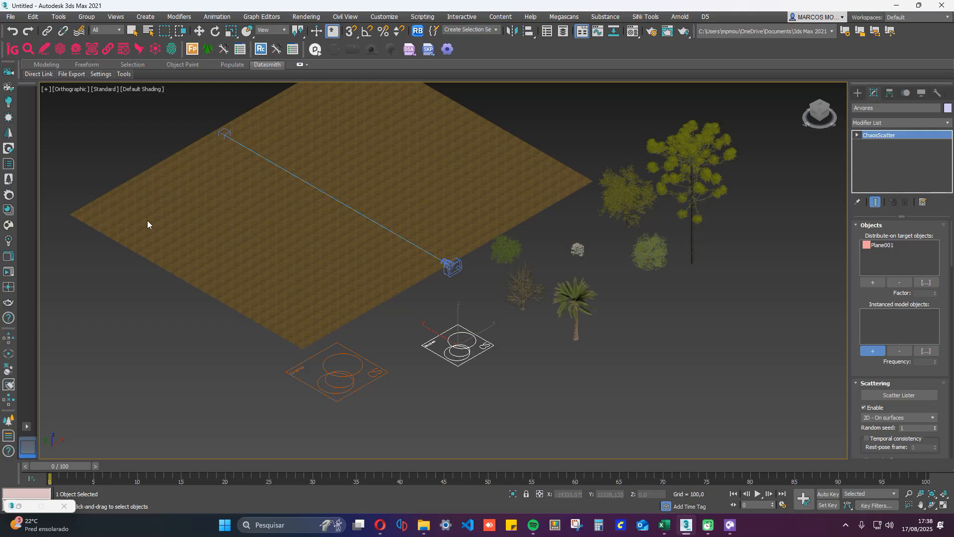
left_click(701, 243)
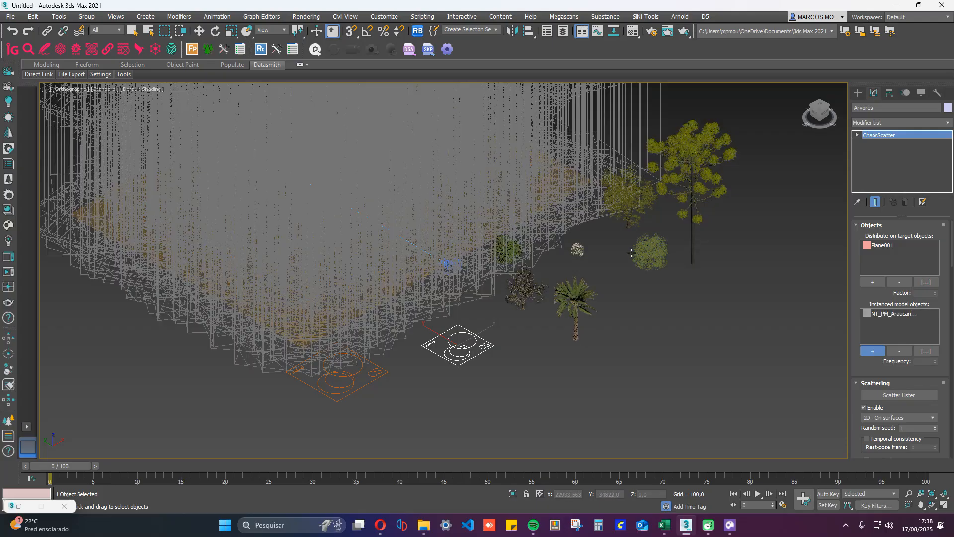
left_click(637, 222)
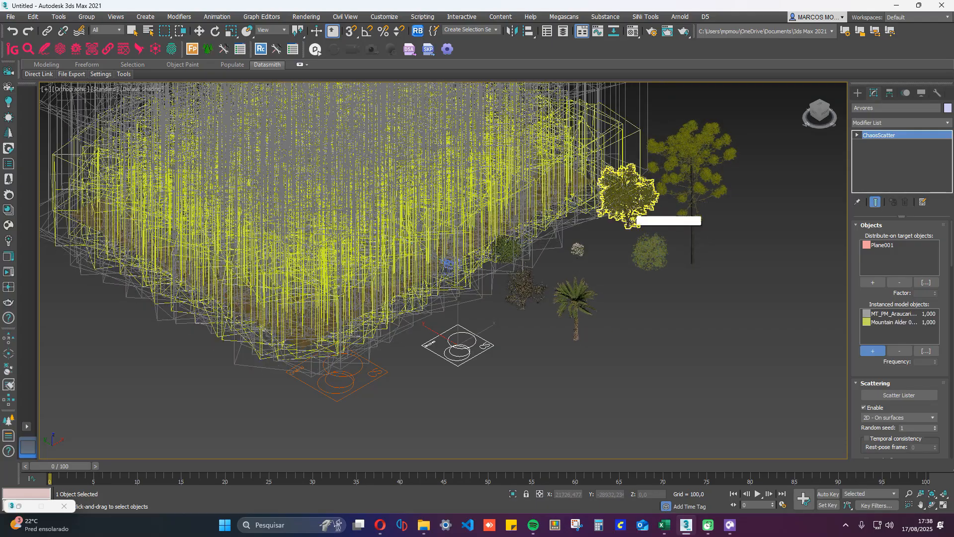
left_click(650, 259)
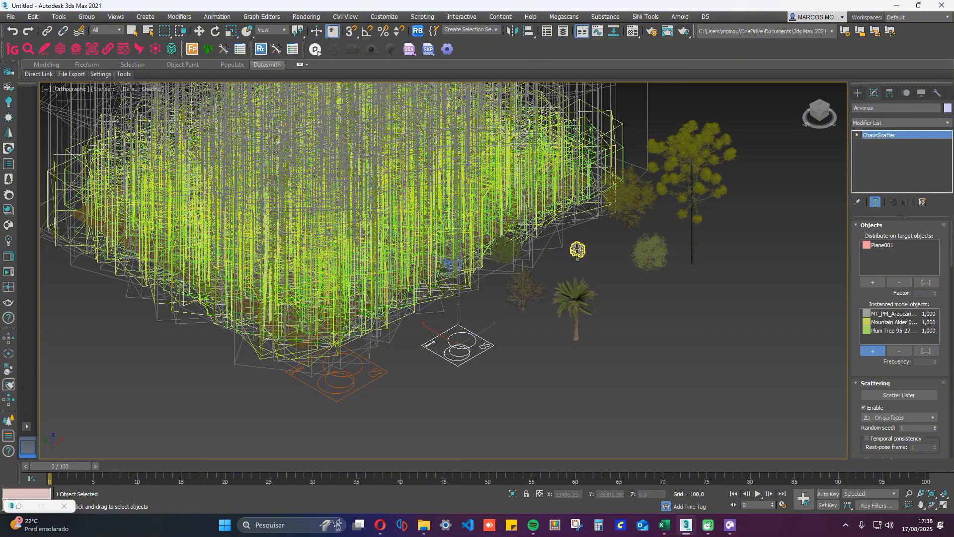
left_click(576, 250)
left_click(572, 296)
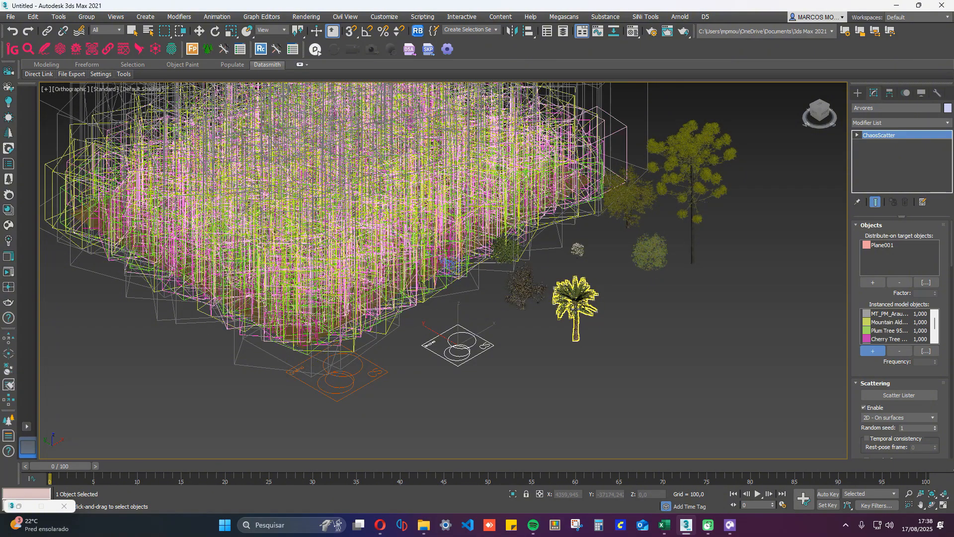
scroll(507, 248, "up", 8)
scroll(496, 308, "down", 2)
scroll(496, 309, "up", 10)
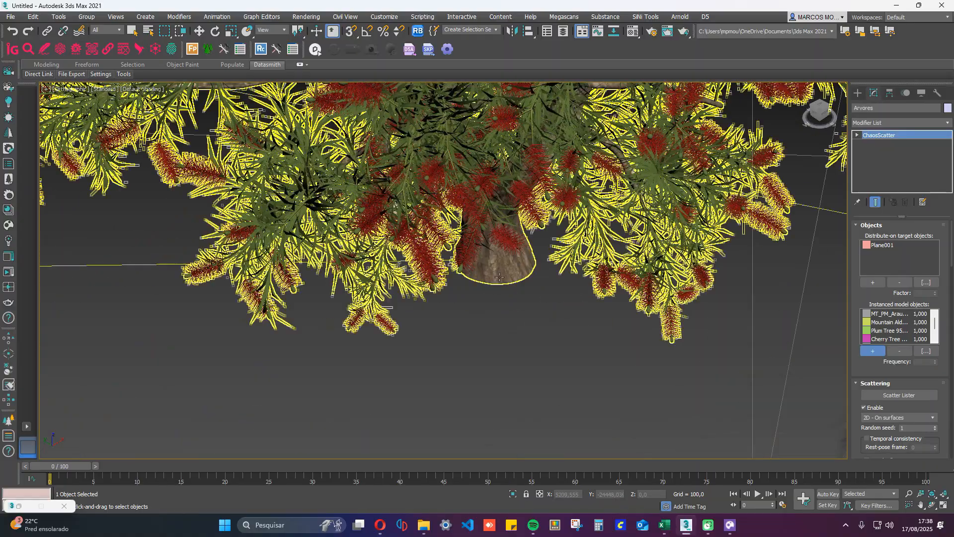
scroll(500, 275, "down", 9)
scroll(499, 275, "down", 8)
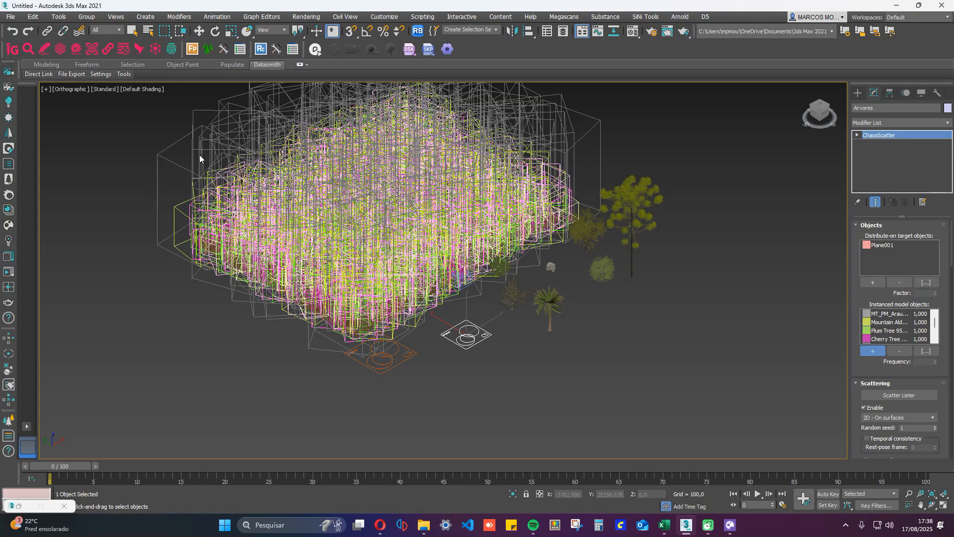
- Try Avoid collisions in the Arvores scatter's scattering settings, and turn it back off
middle_click_drag(661, 249, 685, 321)
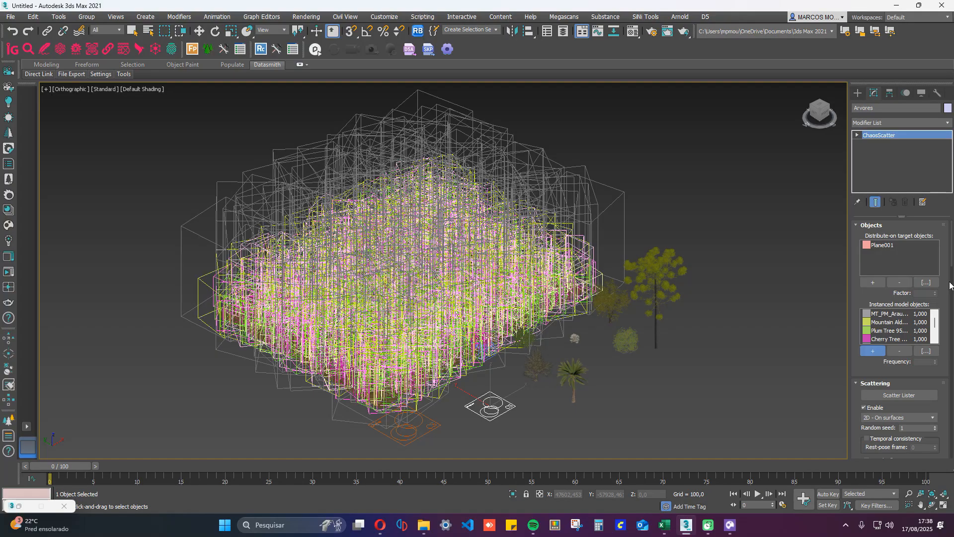
mouse_move(952, 253)
left_mouse_down()
mouse_move(951, 274)
mouse_move(951, 266)
left_mouse_up()
left_click(868, 385)
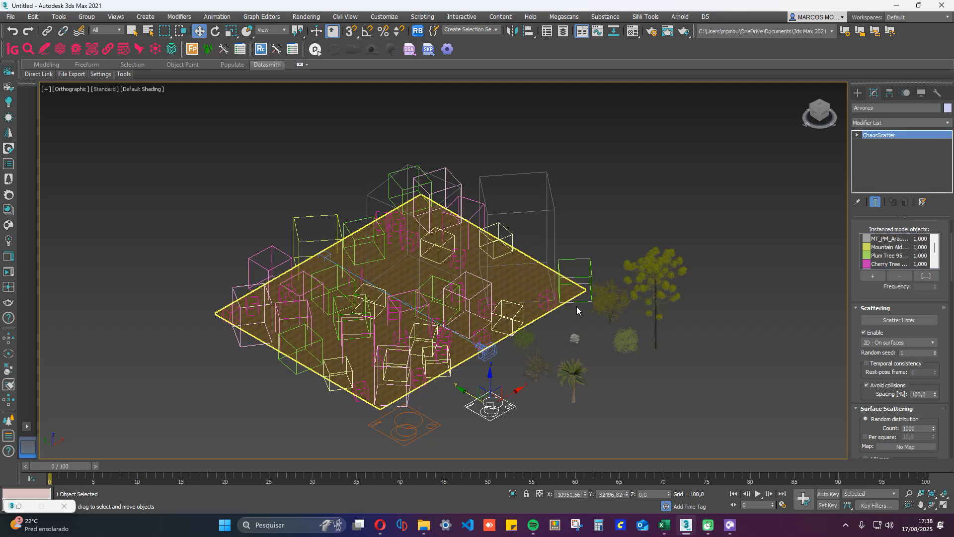
left_click(867, 386)
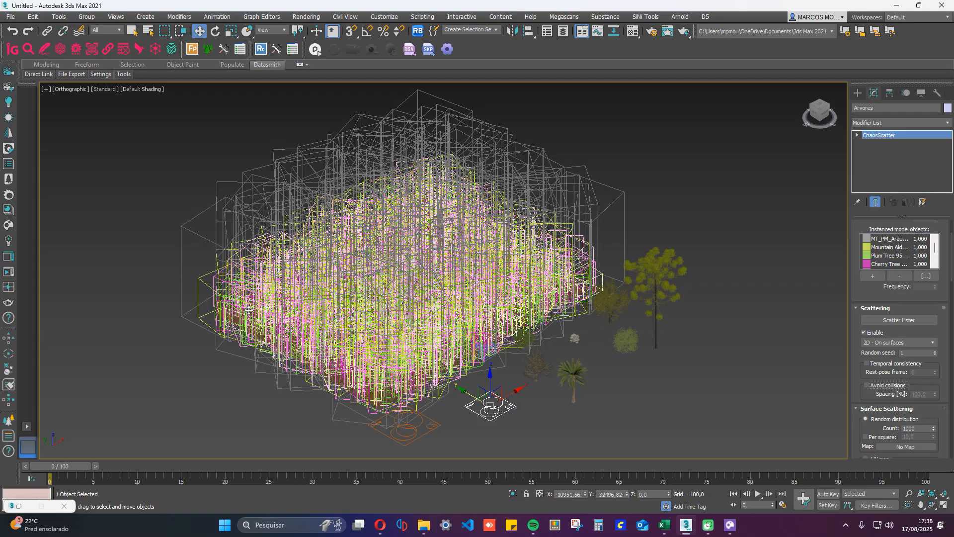
- Start an interactive Corona render of the scattered trees from the camera and shrink the frame buffer to a floating window over the viewport
left_click(7, 273)
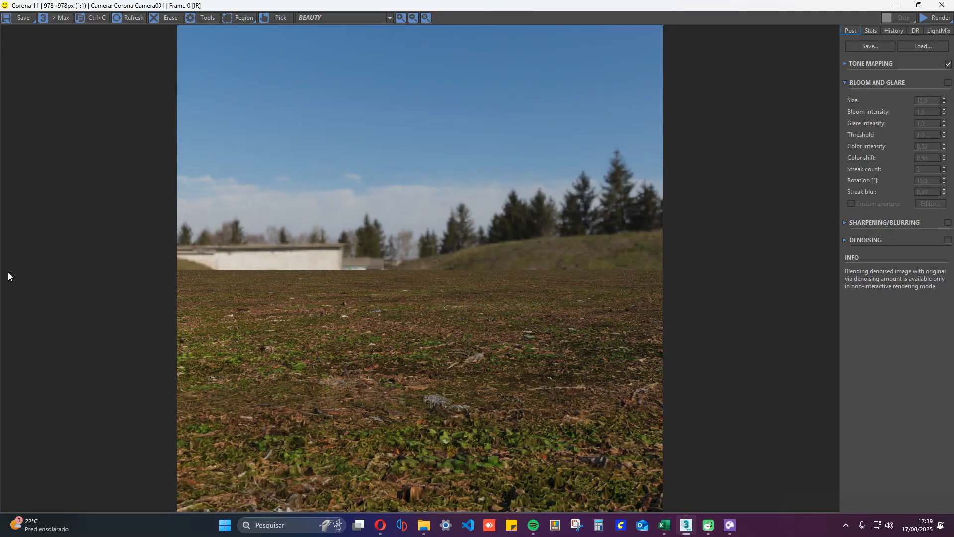
mouse_move(920, 7)
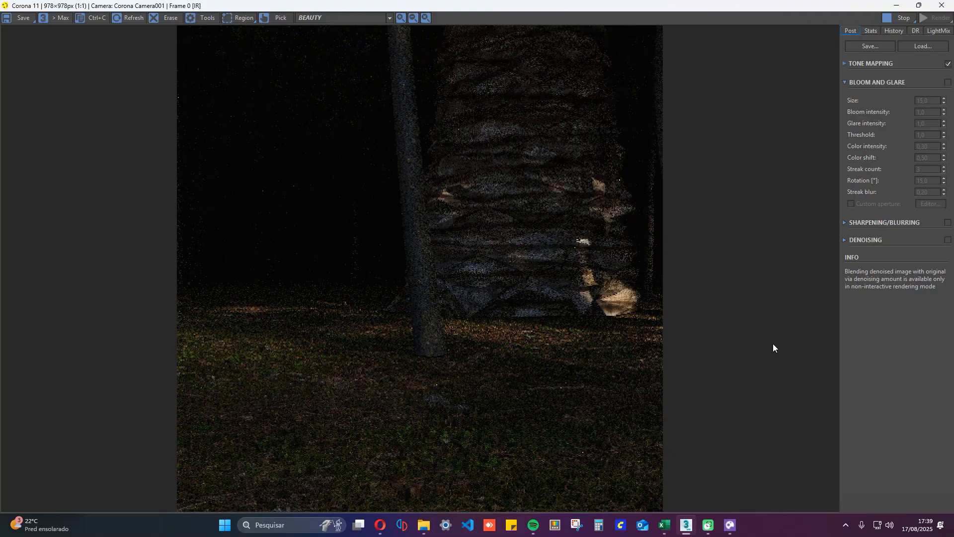
left_click(889, 23)
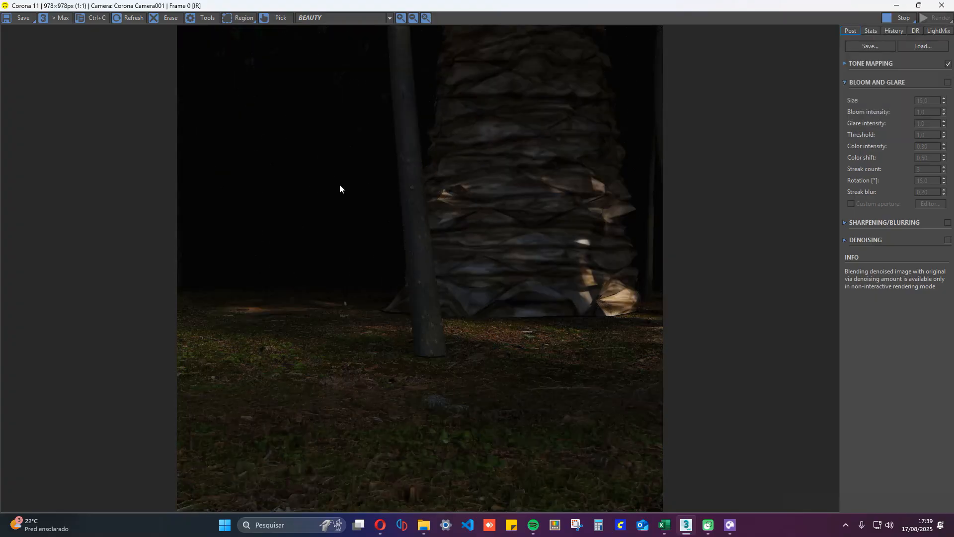
left_click(919, 5)
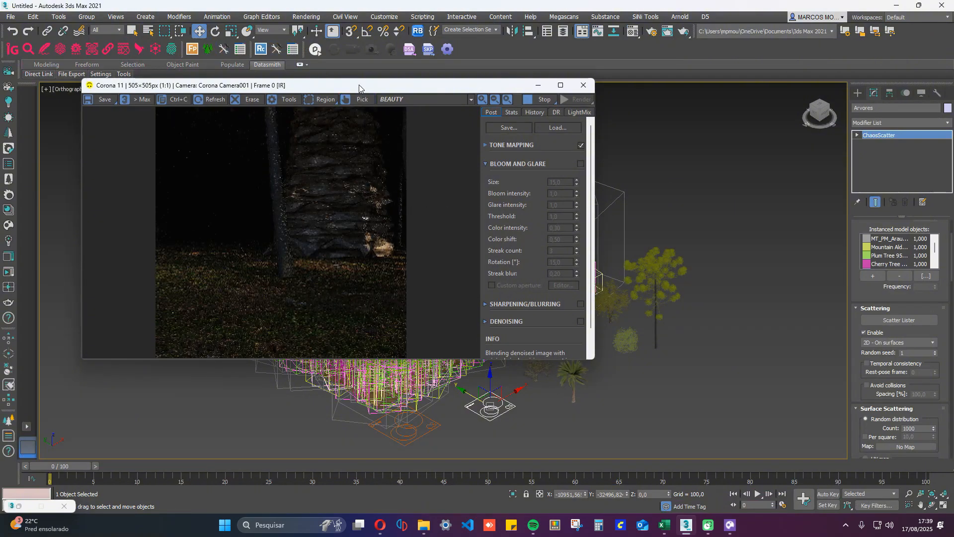
left_click_drag(360, 85, 304, 118)
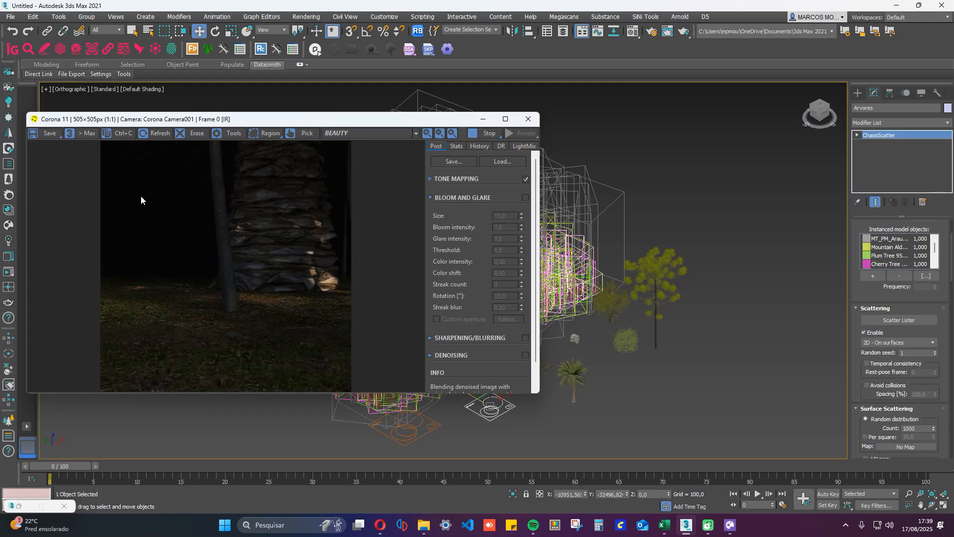
- Try Avoid collisions in the Arvores scatter with the spacing set to 50%
left_click(867, 385)
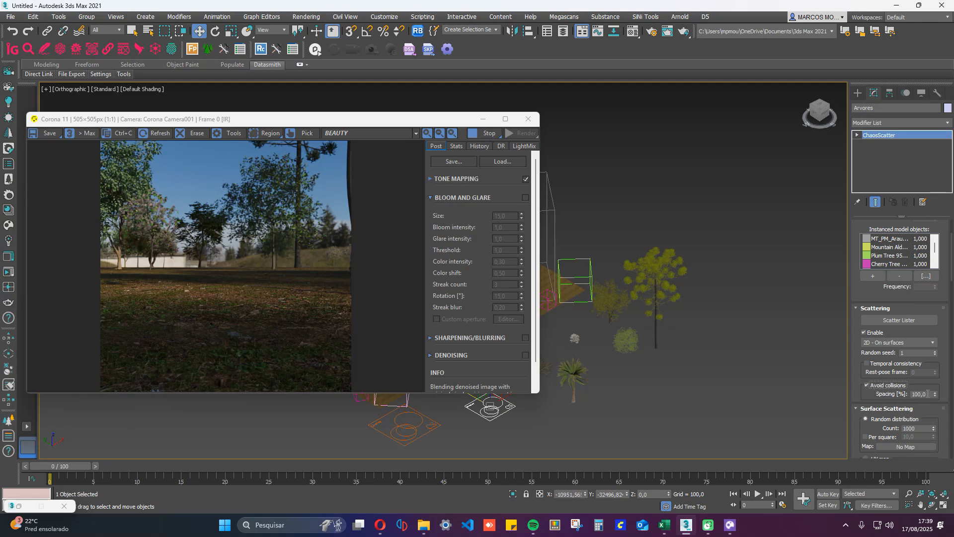
left_click_drag(927, 394, 900, 395)
type("50")
key("Return")
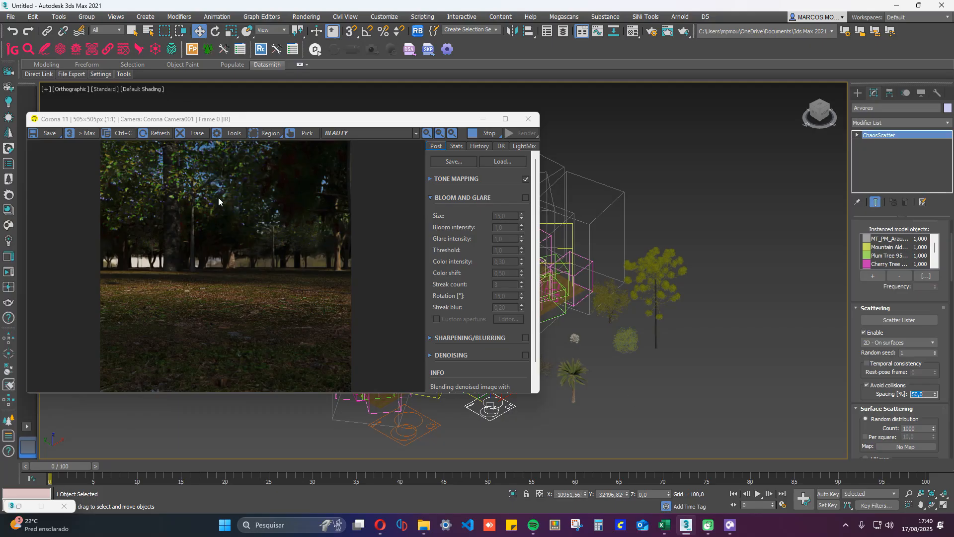
- Switch the Corona camera to focal length control and set it to 28 mm, keeping the interactive render visible
left_click(716, 410)
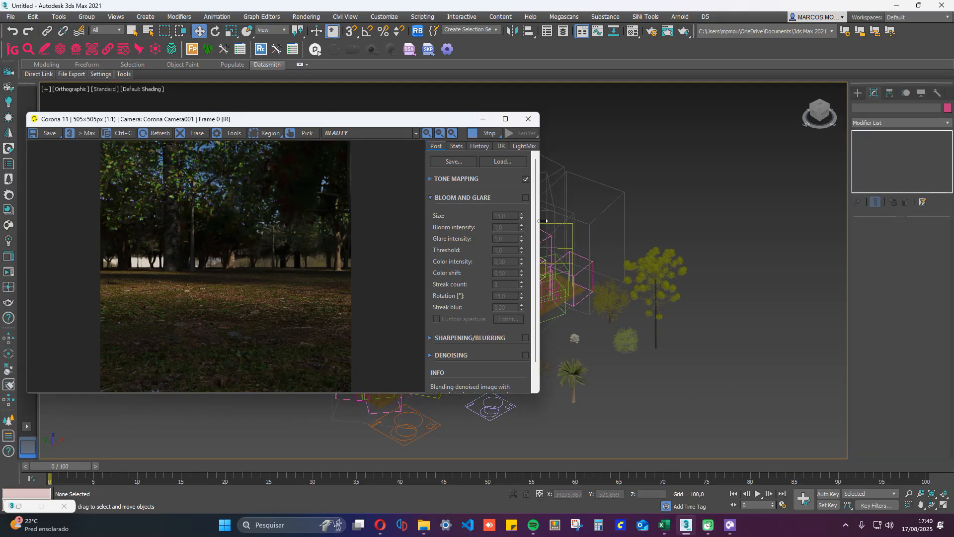
left_click_drag(408, 123, 220, 166)
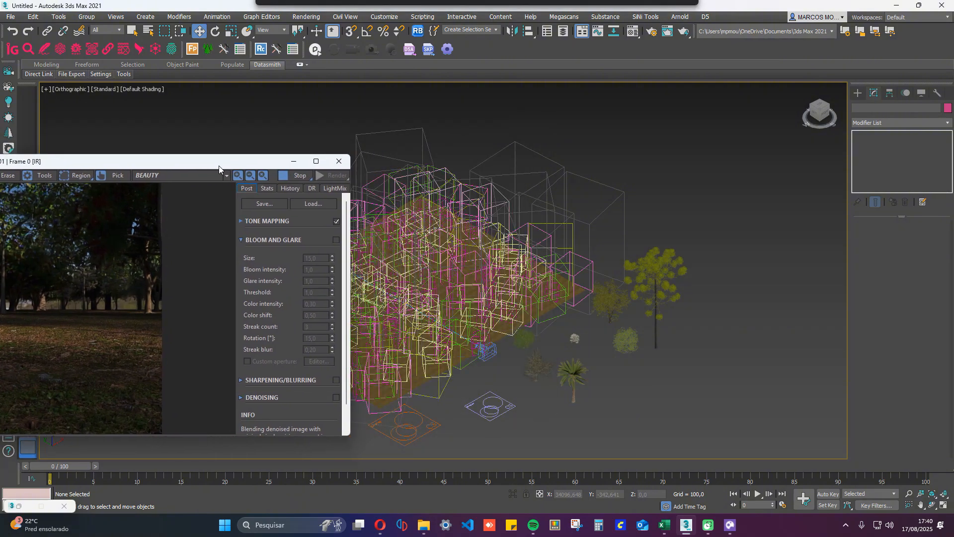
scroll(500, 299, "up", 3)
scroll(514, 243, "up", 2)
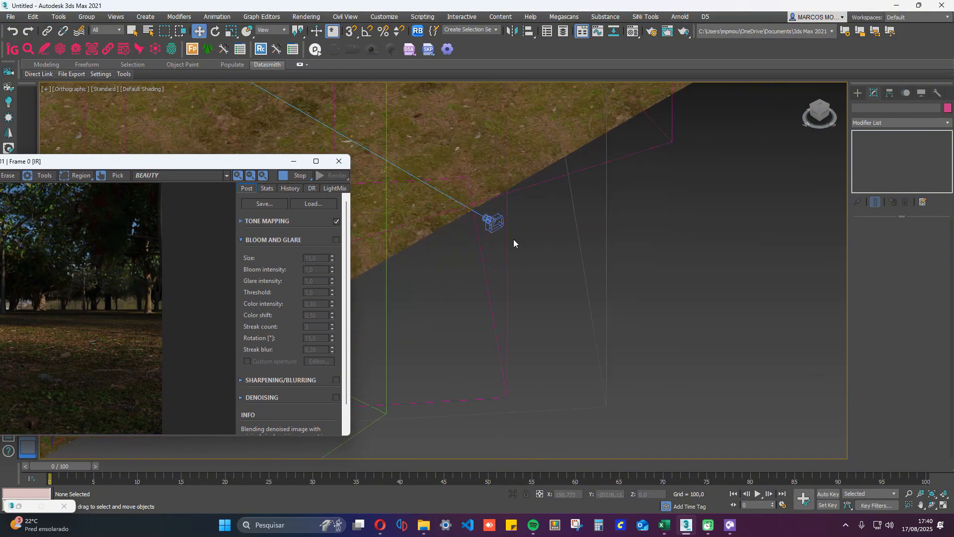
left_click(492, 222)
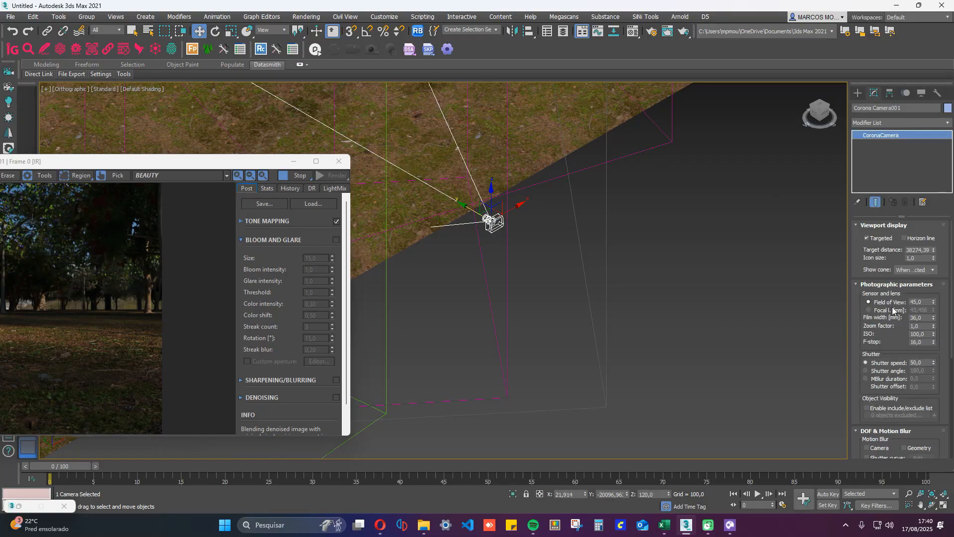
left_click(868, 309)
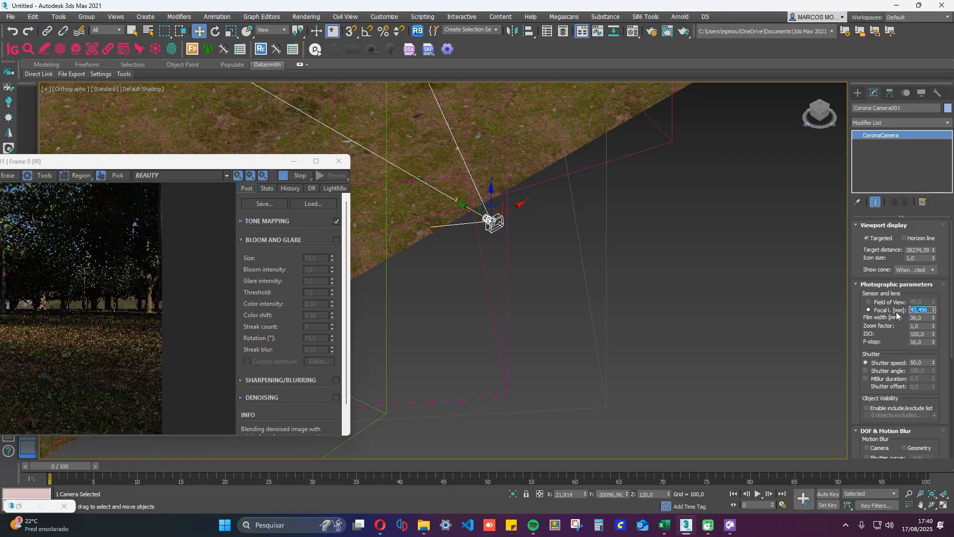
left_click(919, 310)
type("28")
key("Return")
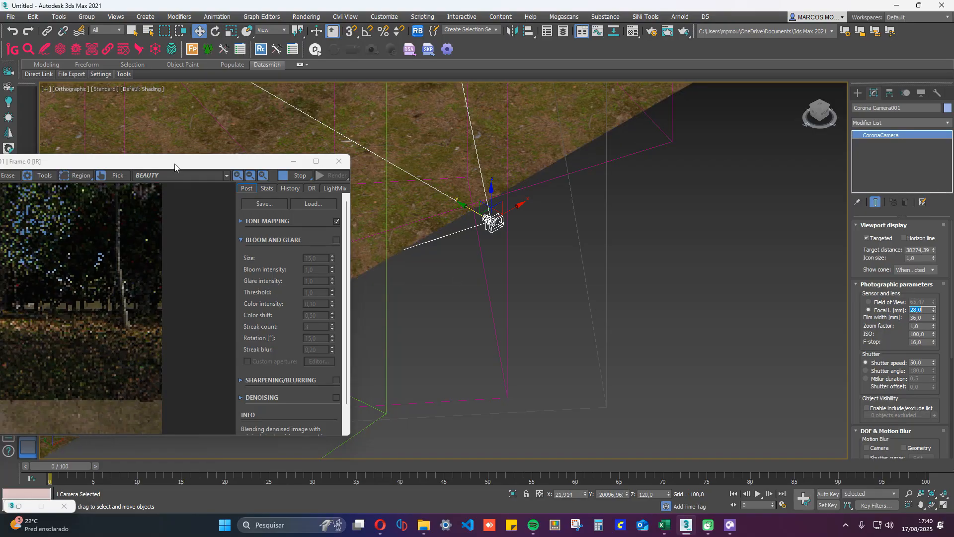
left_click_drag(195, 162, 465, 98)
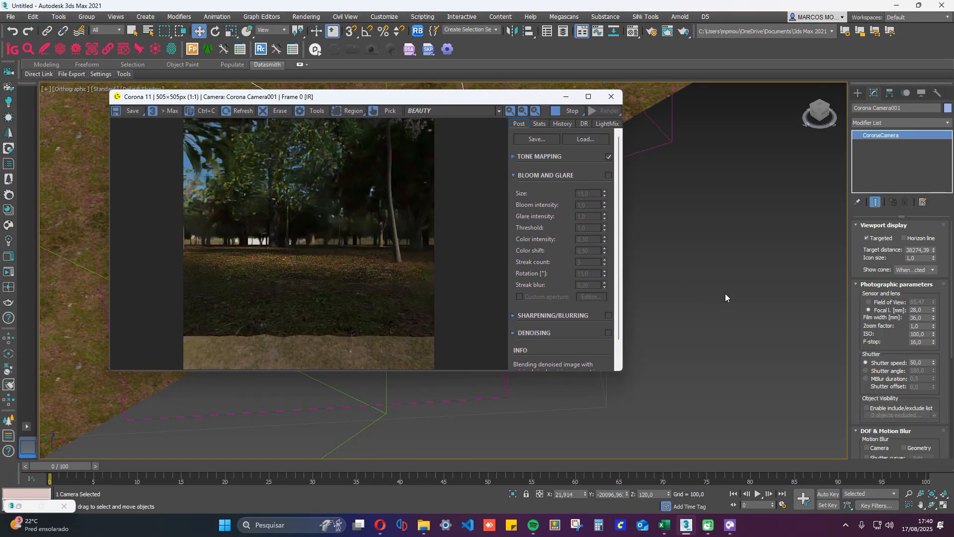
- Raise the camera together with its target to a Z height of 240 and bring the interactive render back into view
left_click_drag(11, 139, 1, 142)
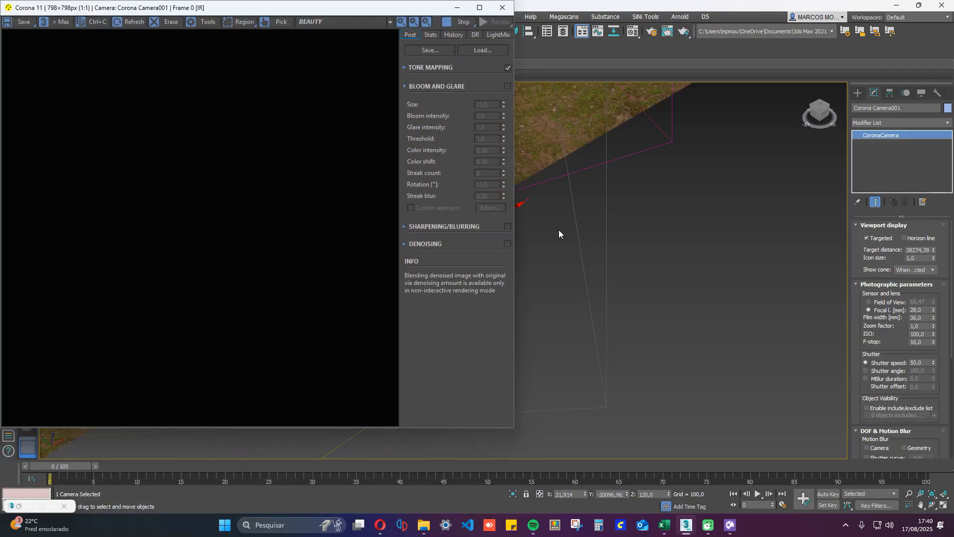
left_click_drag(427, 9, 208, 238)
left_click(496, 300)
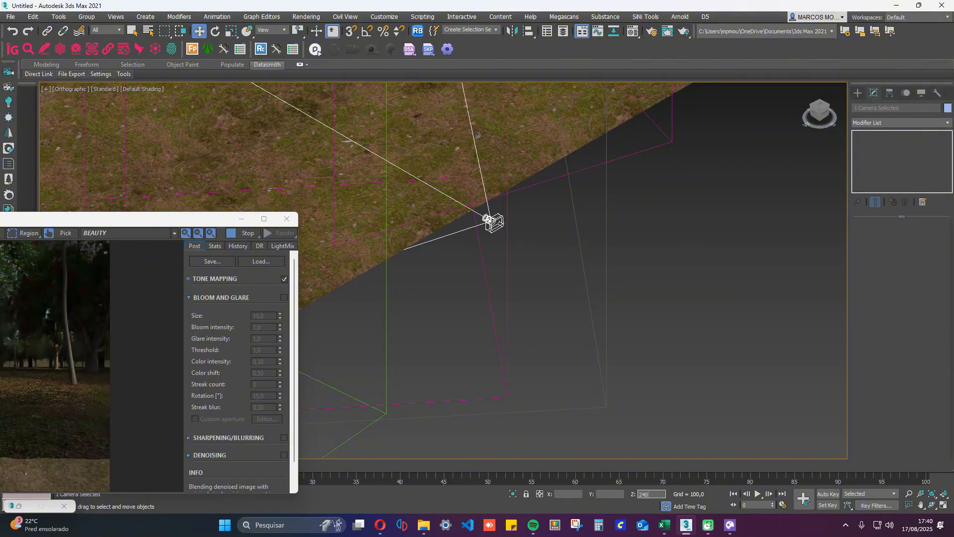
key("Return")
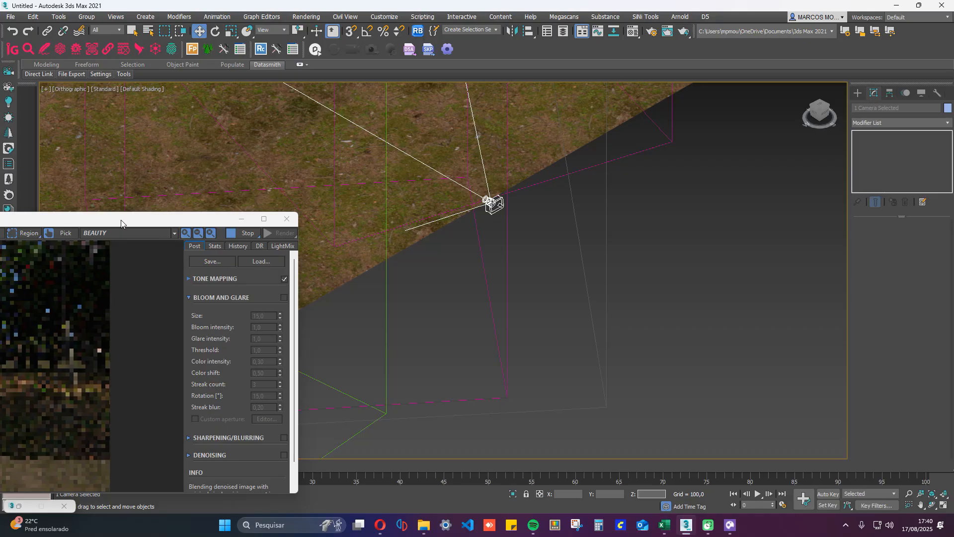
left_click_drag(121, 224, 449, 81)
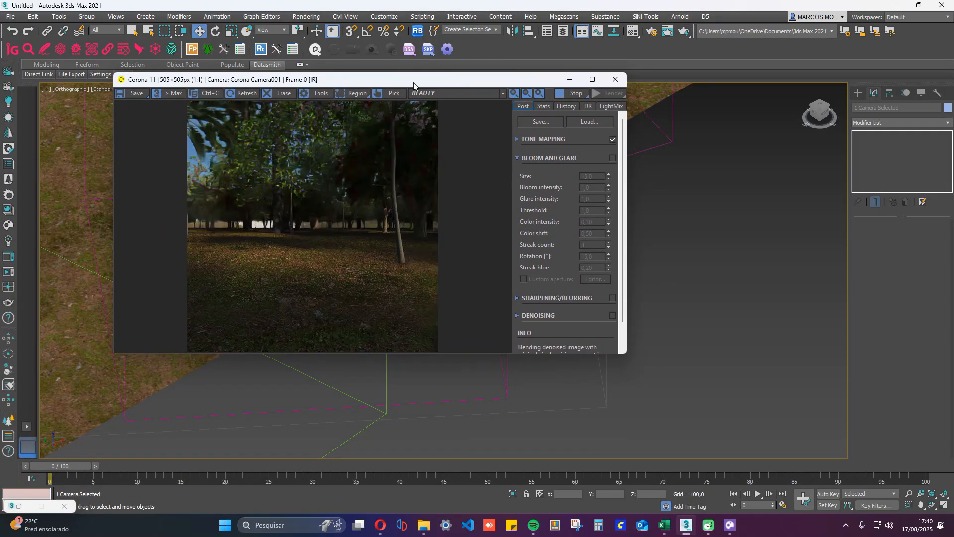
left_click_drag(414, 86, 466, 69)
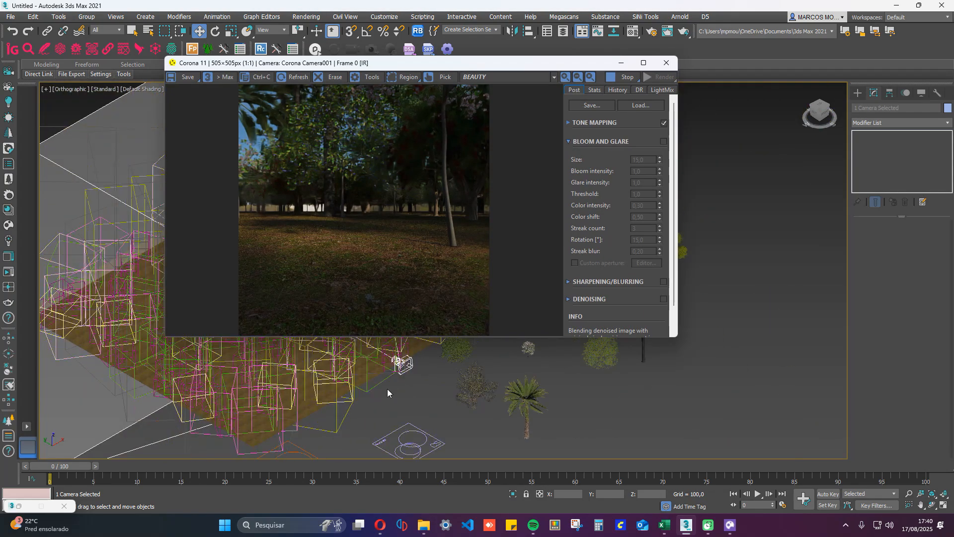
- Try collision spacings of 150% and 100% in the Arvores scatter, and settle on 80%
mouse_move(387, 393)
middle_mouse_down("alt")
mouse_move(386, 323)
mouse_move(403, 364)
mouse_move(377, 334)
mouse_move(396, 395)
middle_mouse_up("alt")
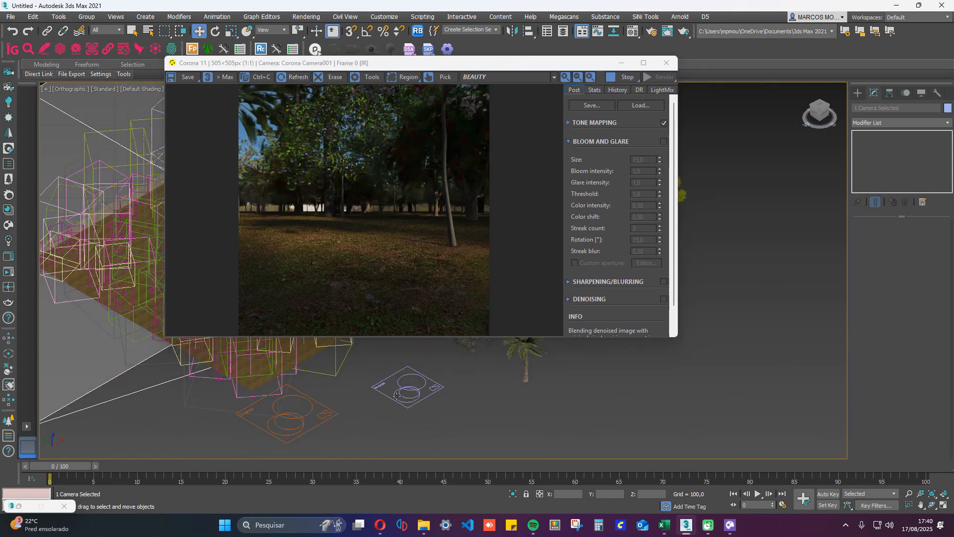
left_click(396, 395)
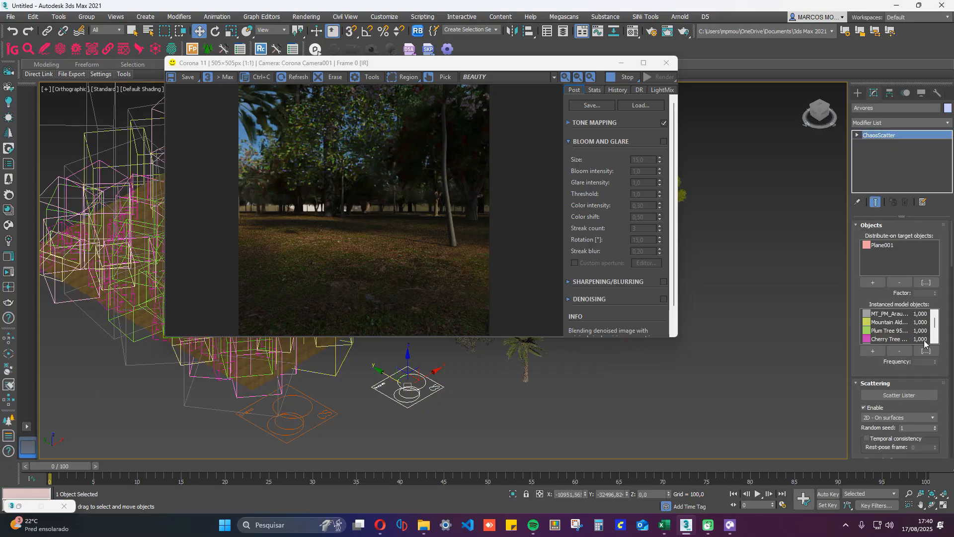
scroll(951, 269, "down", 1)
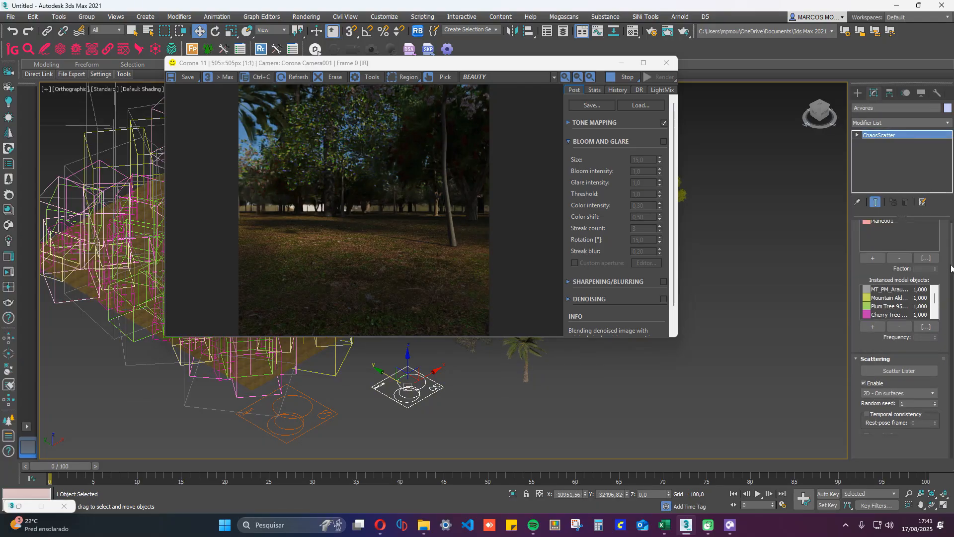
scroll(951, 268, "down", 5)
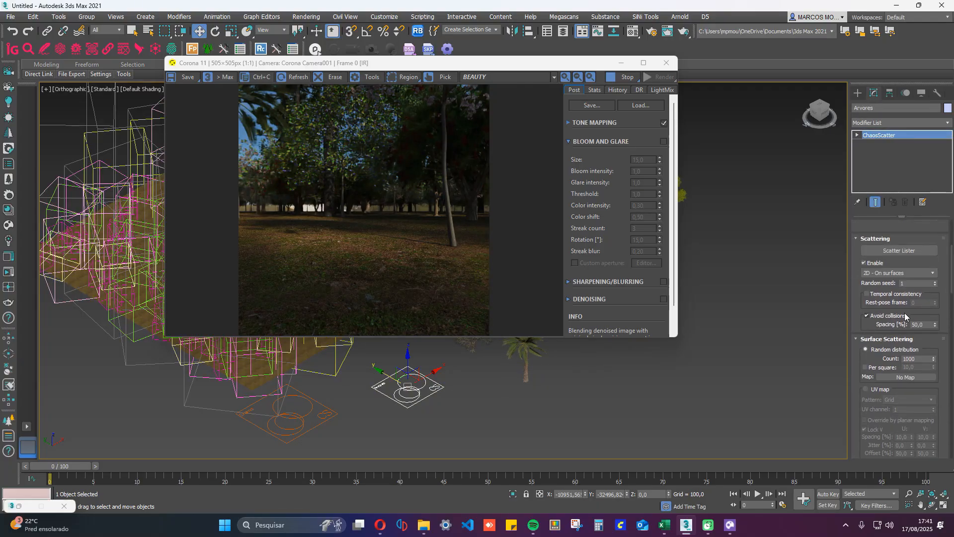
double_click(922, 324)
type("150")
key("Return")
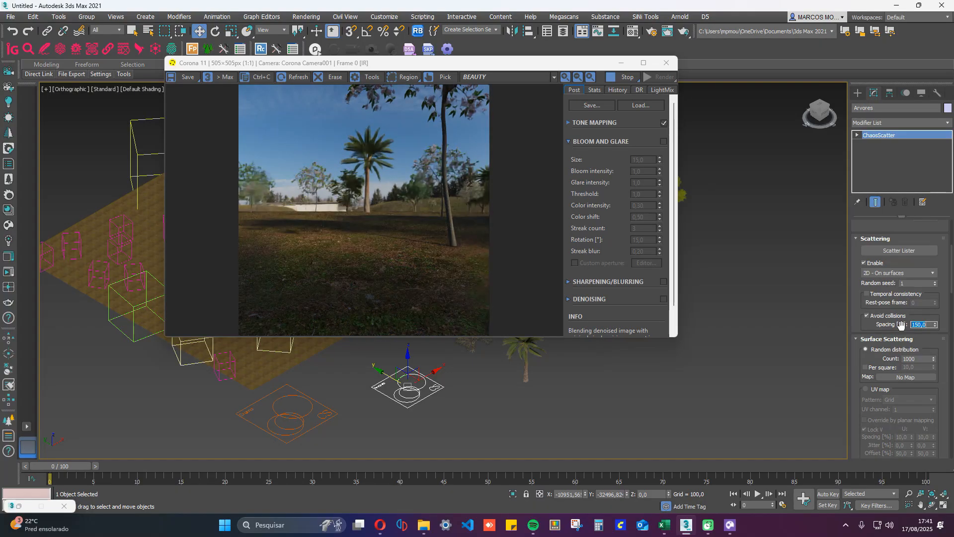
type("100")
key("Return")
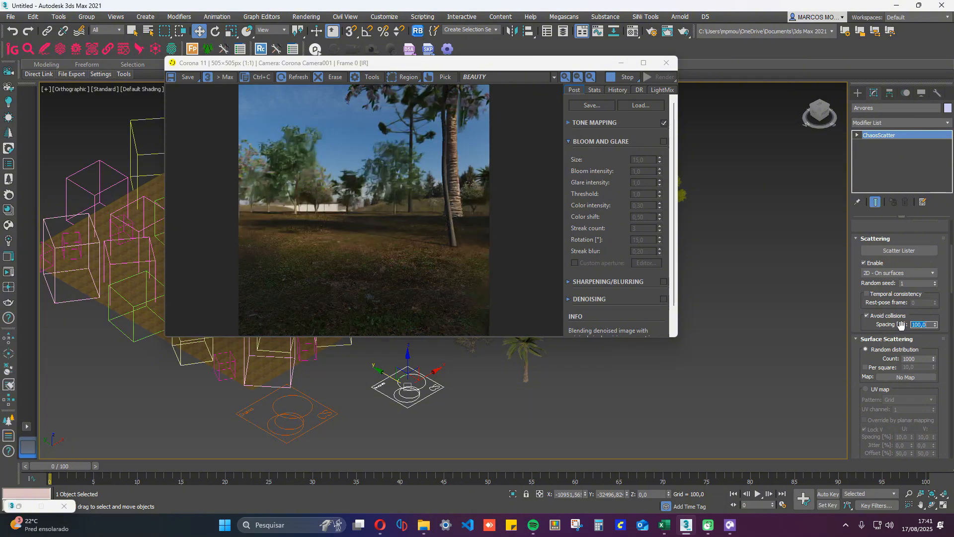
type("80")
key("Return")
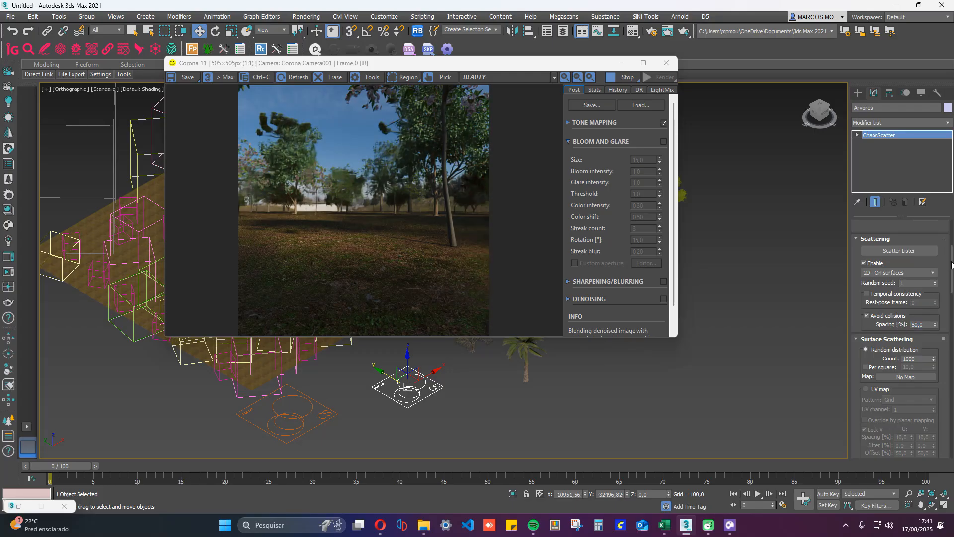
- Turn off Avoid collisions in the Arvores scatter and set its random distribution count to 50
scroll(951, 265, "down", 3)
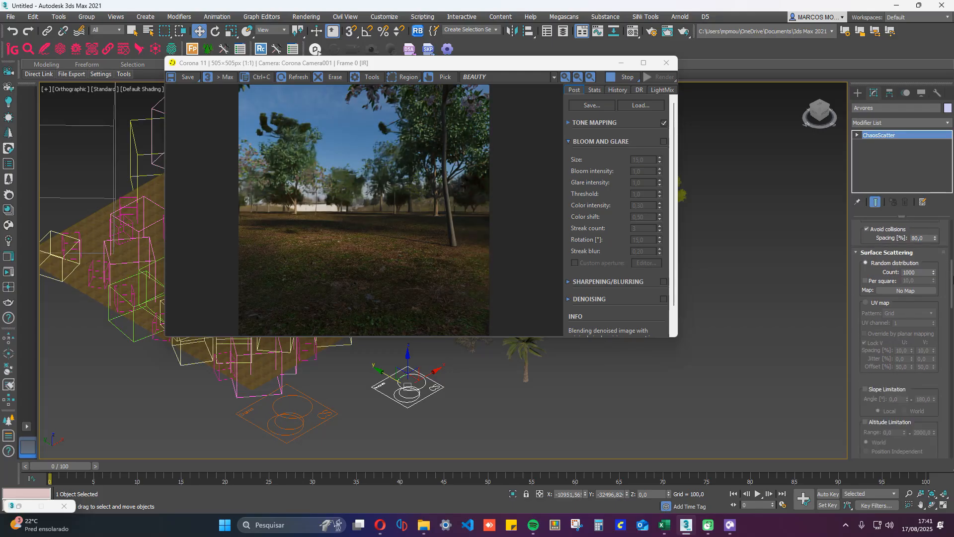
left_click(910, 272)
left_click(866, 229)
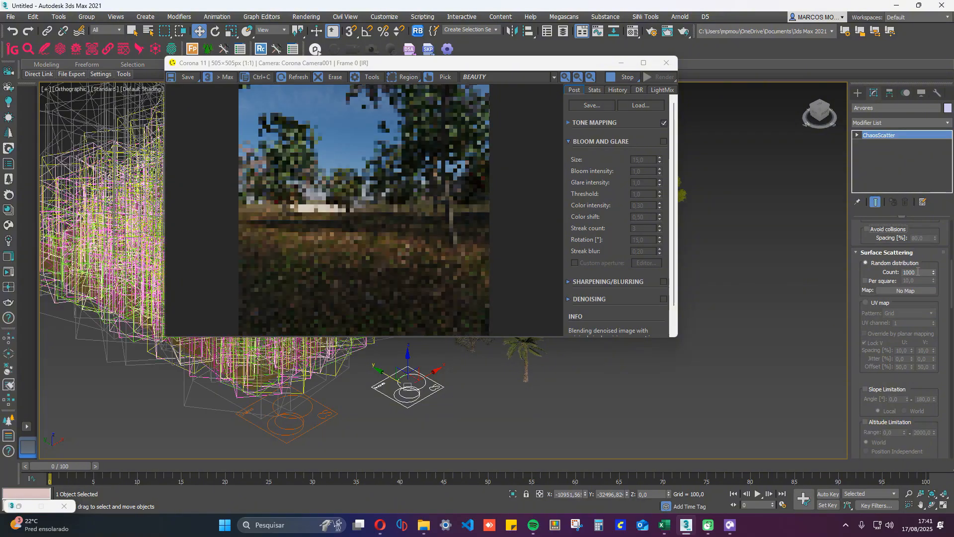
double_click(918, 273)
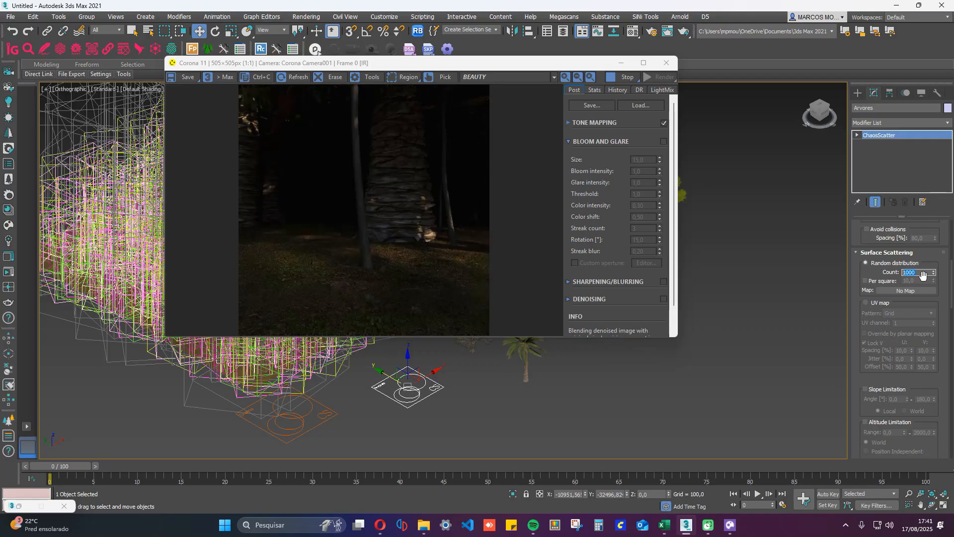
type("50")
key("Return")
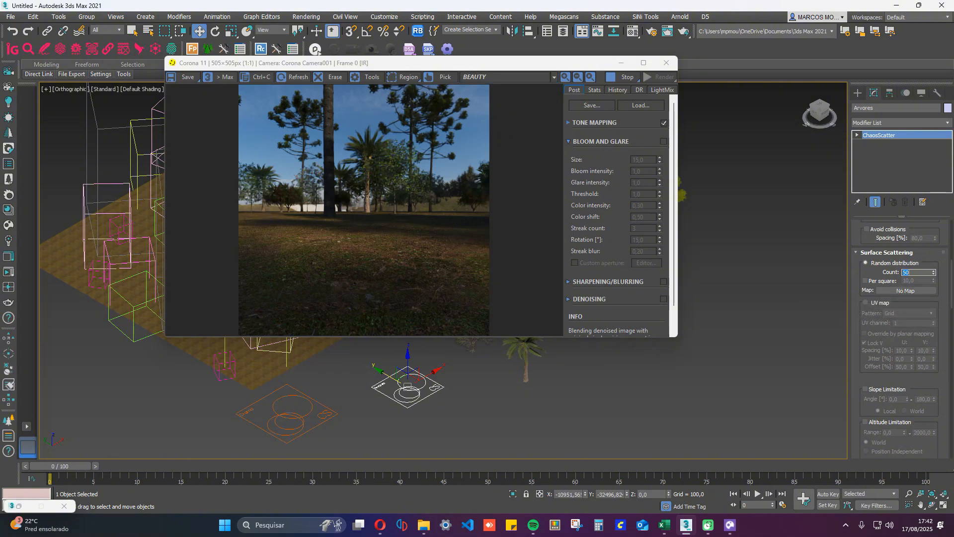
- View the Araucaria trunk height texture in the image viewer and close it
key("super+e")
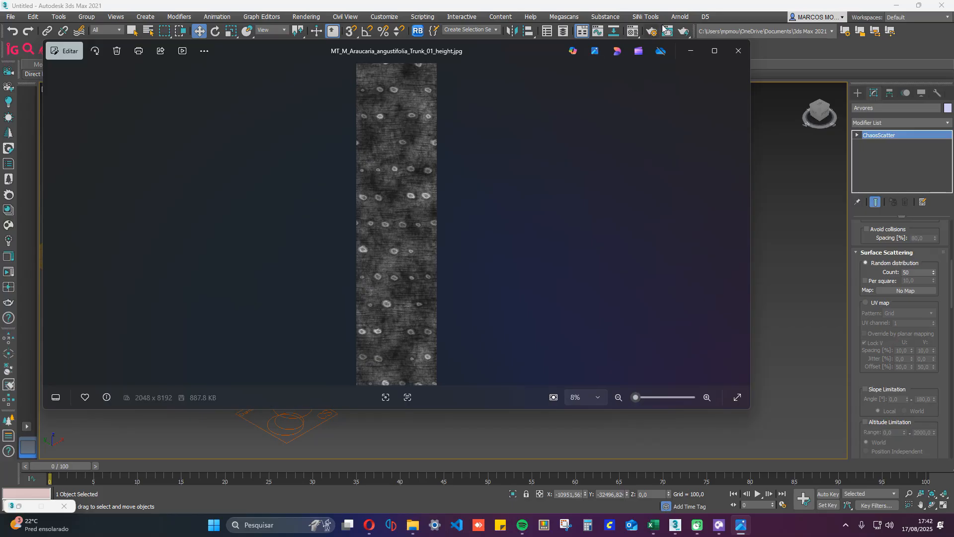
left_click(738, 51)
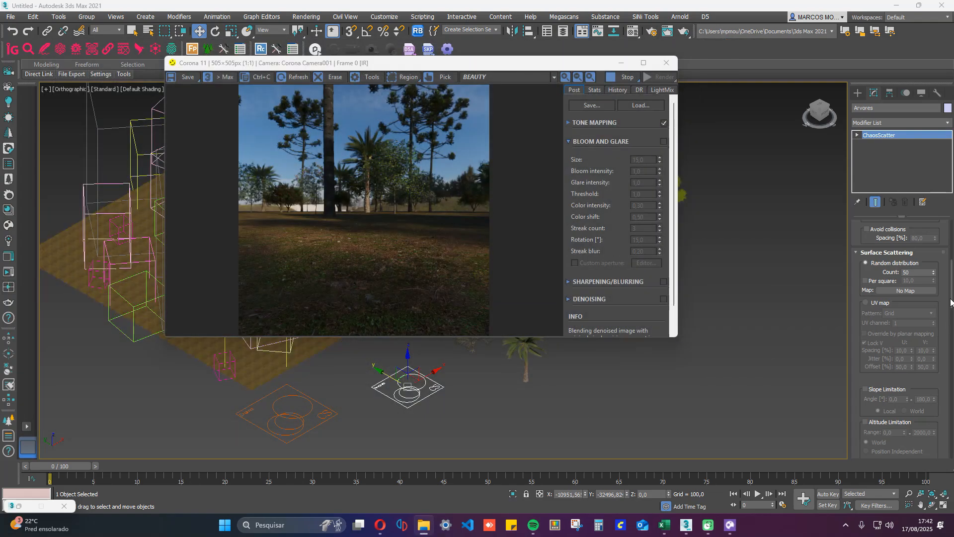
- Set the upper limit of the Arvores scatter's random Z rotation to 270 degrees
left_click_drag(952, 300, 953, 361)
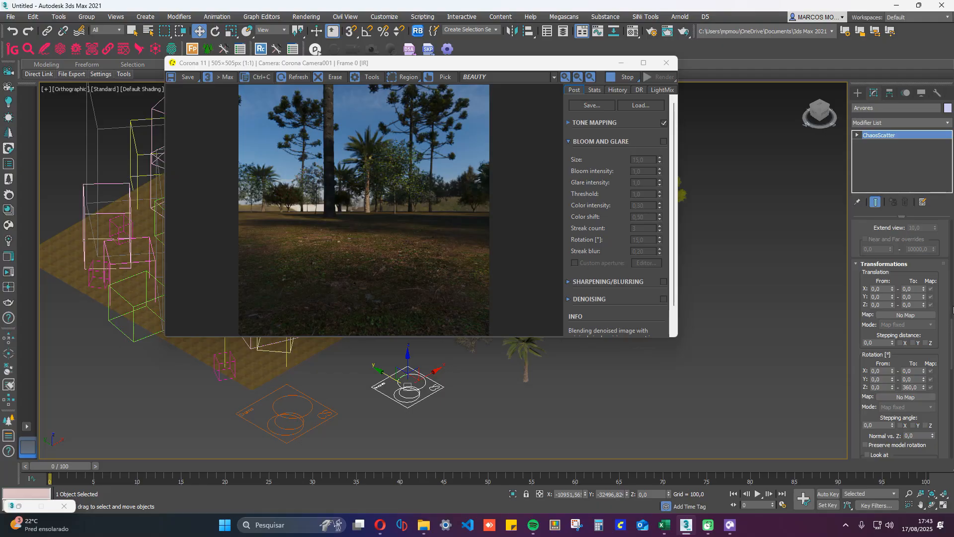
left_click_drag(951, 330, 952, 346)
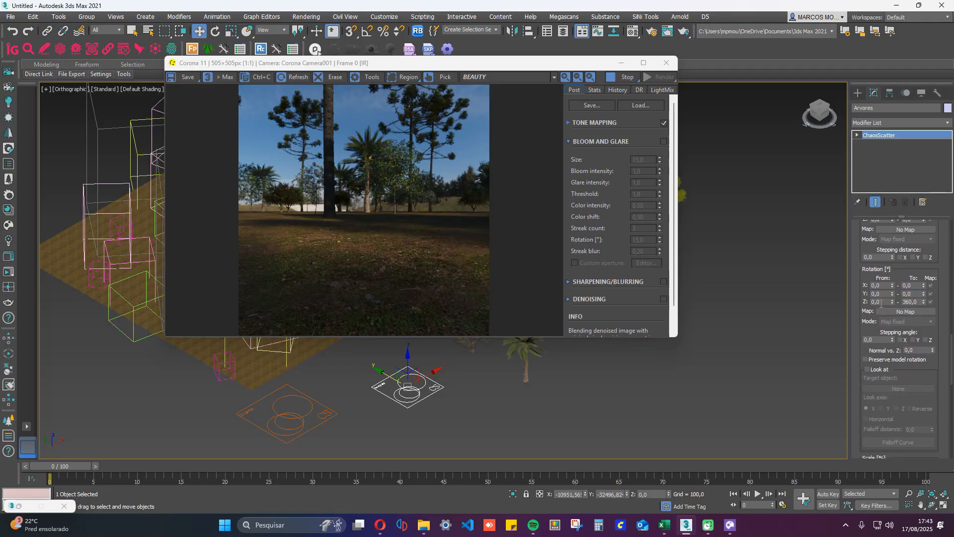
double_click(913, 301)
type("270")
key("Return")
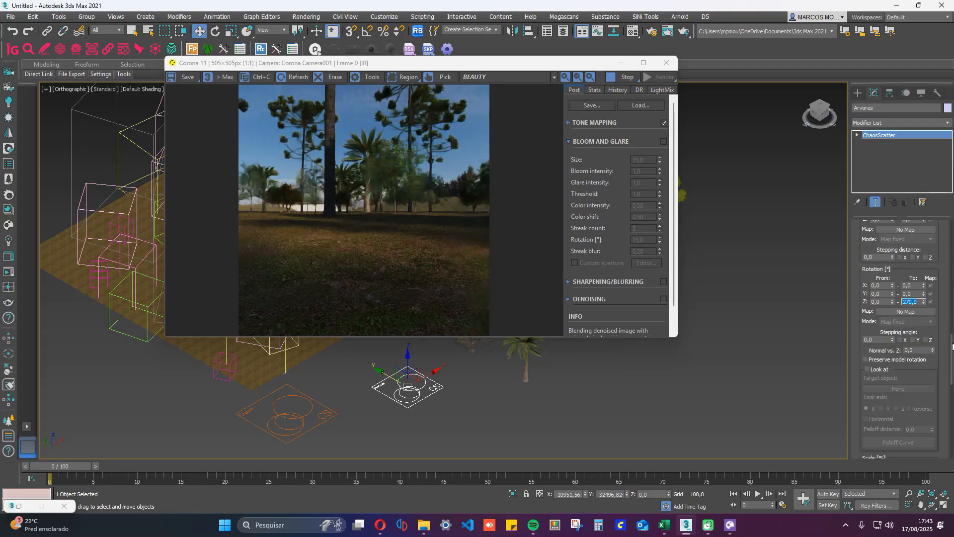
- Set the Arvores scatter's uniform scale range from 80% to 150%
left_click_drag(951, 344, 950, 388)
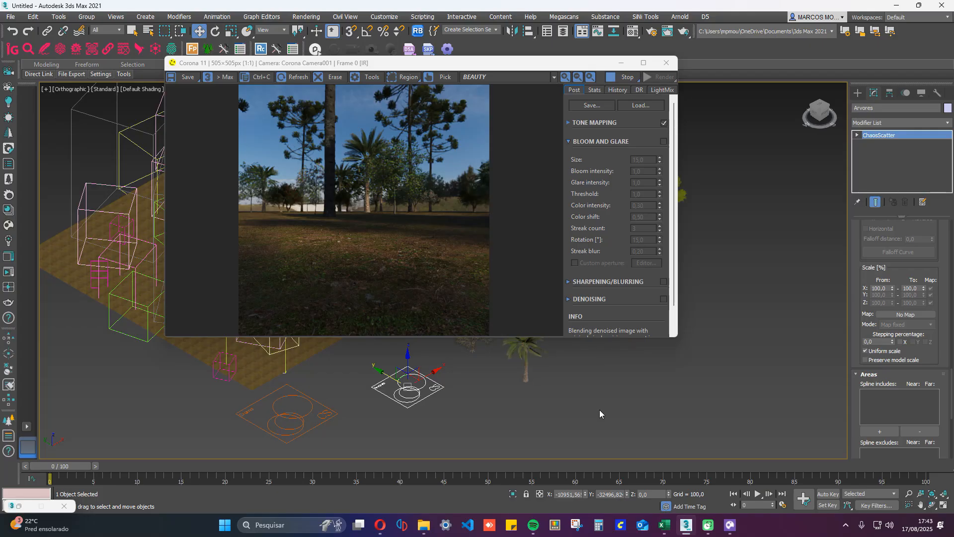
double_click(878, 288)
type("80")
key("Tab")
type("150")
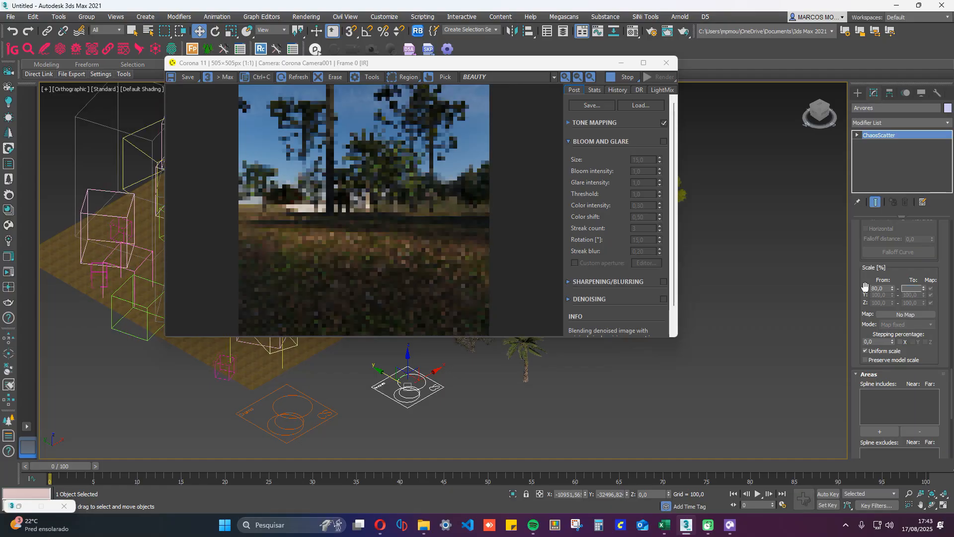
key("Return")
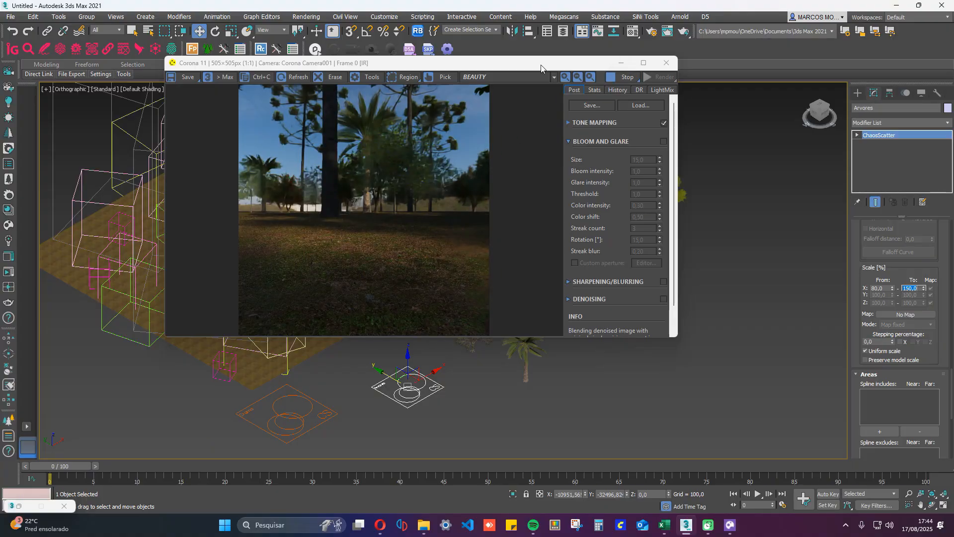
- Examine the scattered trees from side and angled views to compare their scale with the Corona render
left_click_drag(544, 66, 888, 161)
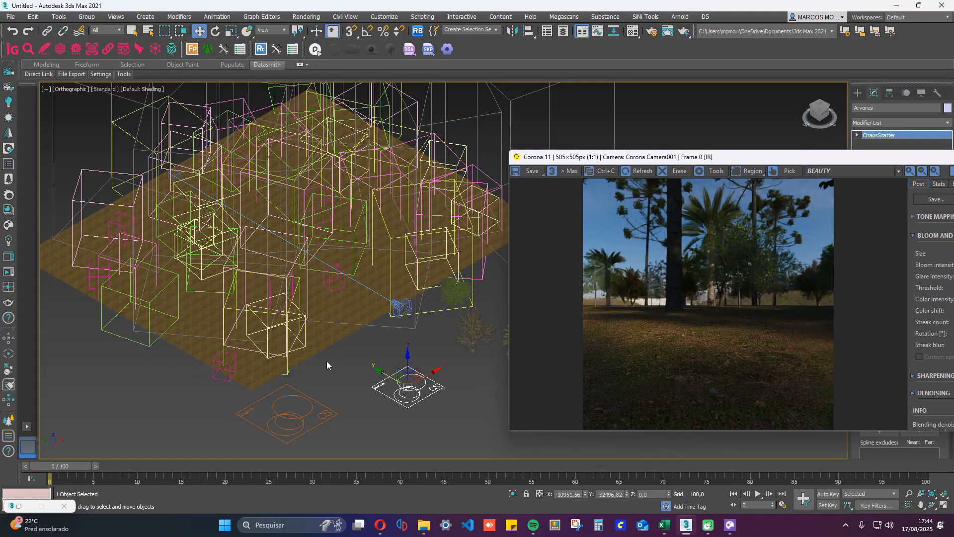
middle_click_drag(326, 361, 304, 324, "alt")
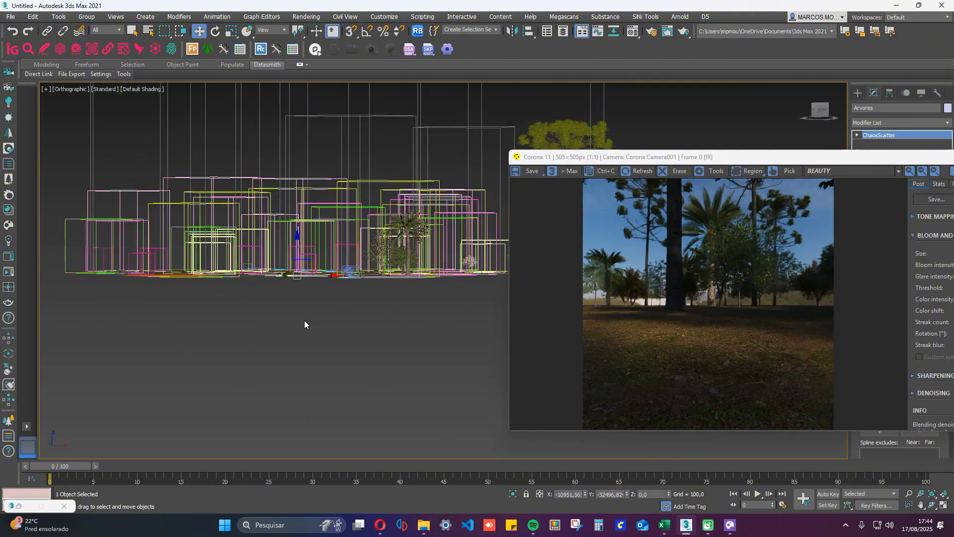
scroll(304, 324, "down", 4)
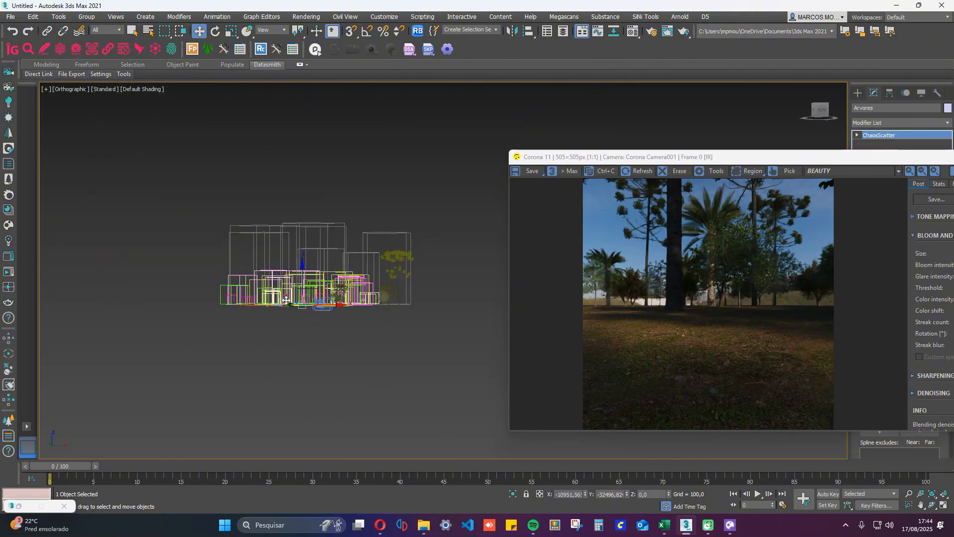
scroll(315, 260, "up", 4)
middle_click_drag(288, 273, 264, 266, "alt")
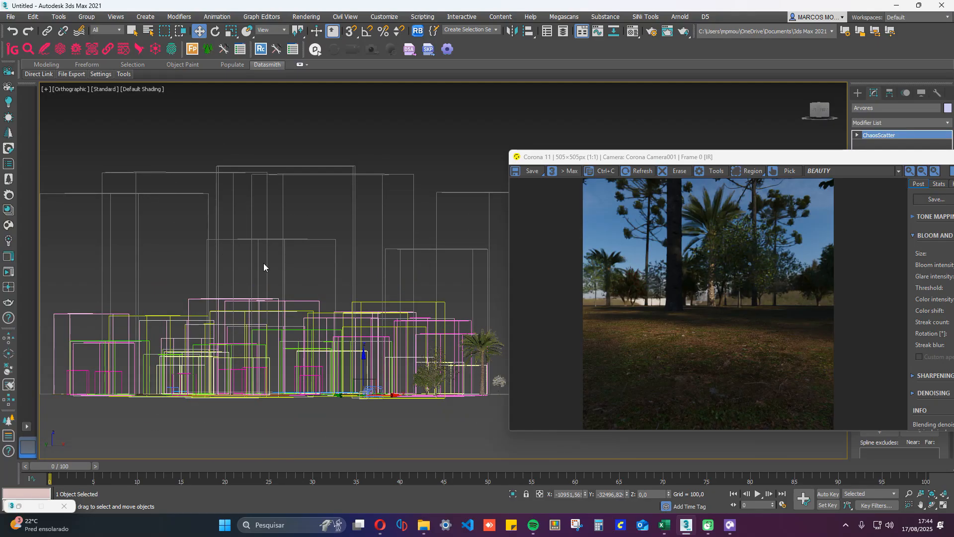
scroll(362, 260, "down", 3)
middle_click_drag(242, 235, 240, 255, "alt")
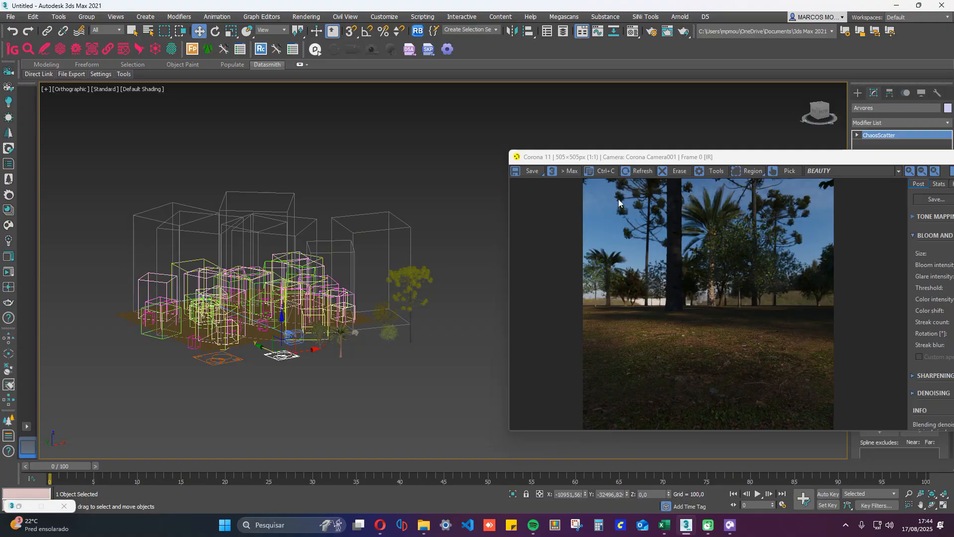
left_click_drag(712, 155, 386, 113)
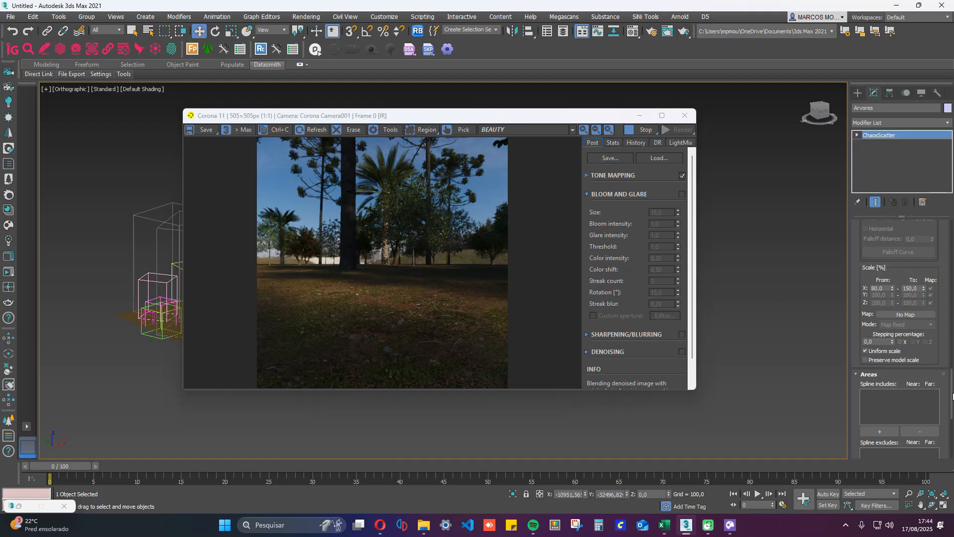
- Set the frequency of the Araucaria model in the Arvores scatter to 0.1
left_click_drag(953, 396, 953, 240)
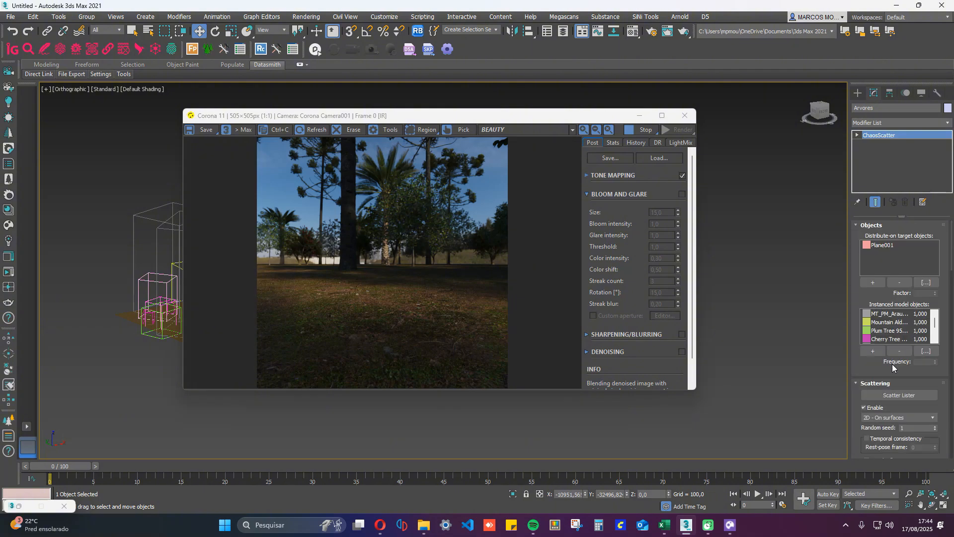
left_click(894, 314)
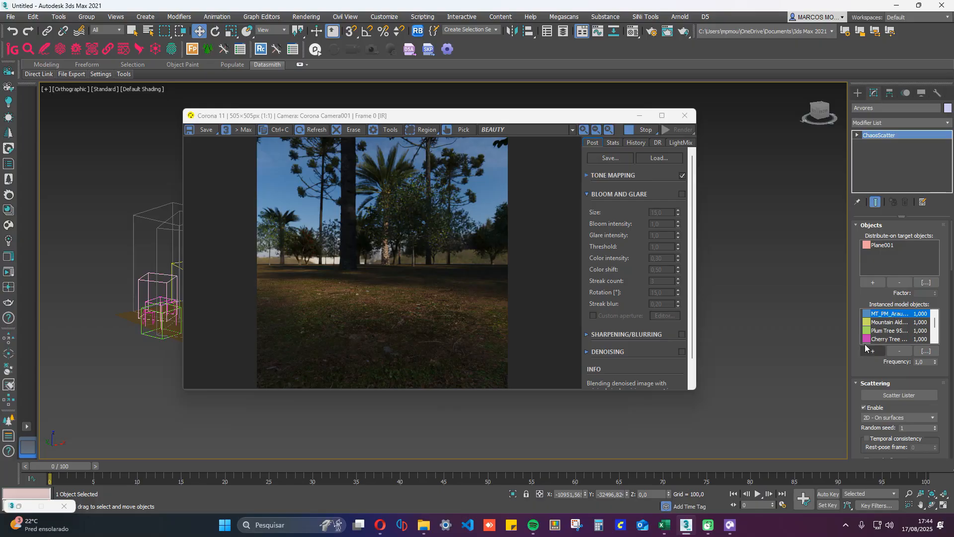
left_click_drag(494, 115, 88, 192)
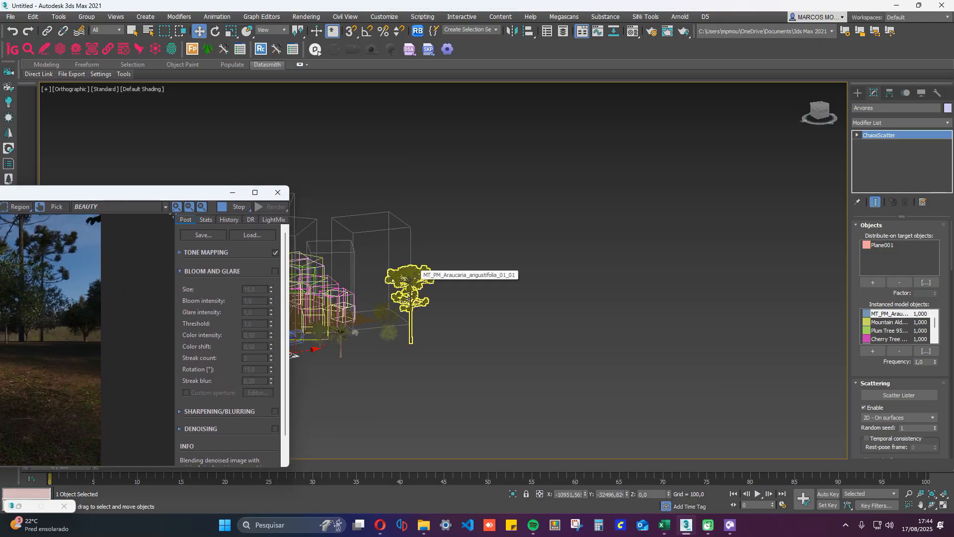
left_click_drag(158, 191, 759, 218)
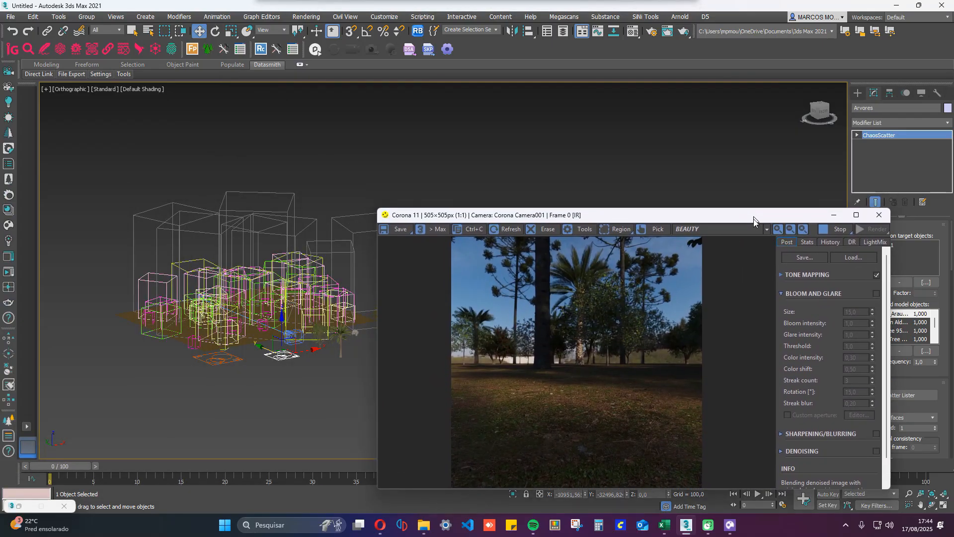
left_click_drag(618, 224, 502, 146)
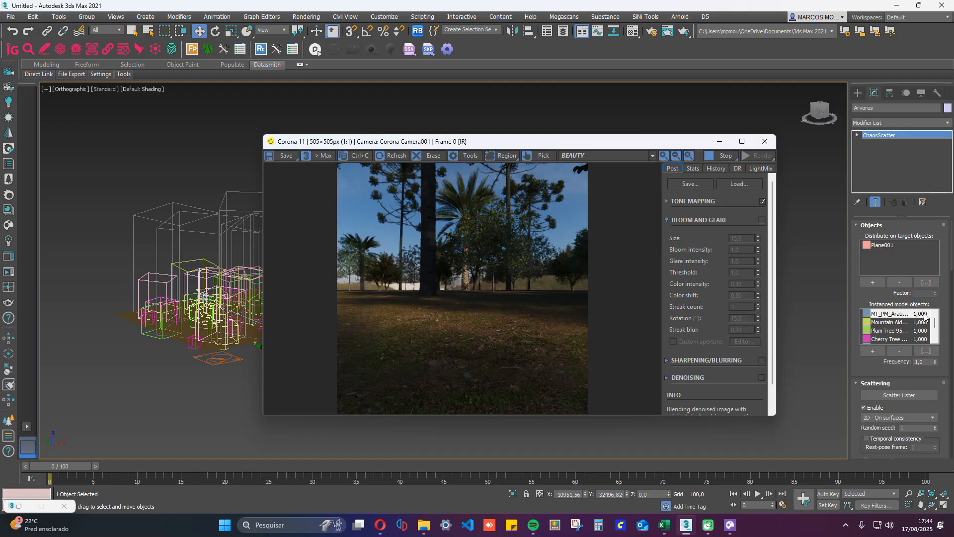
double_click(923, 361)
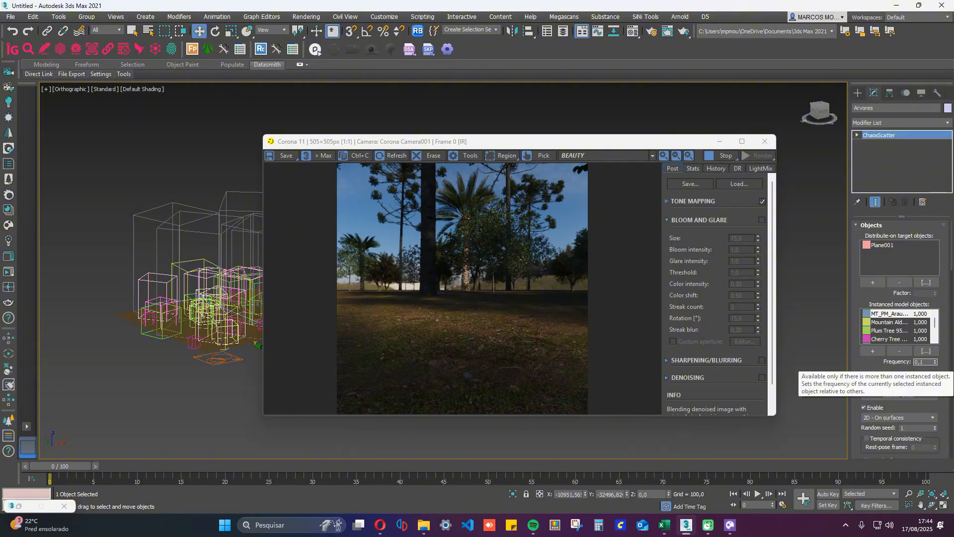
key("Return")
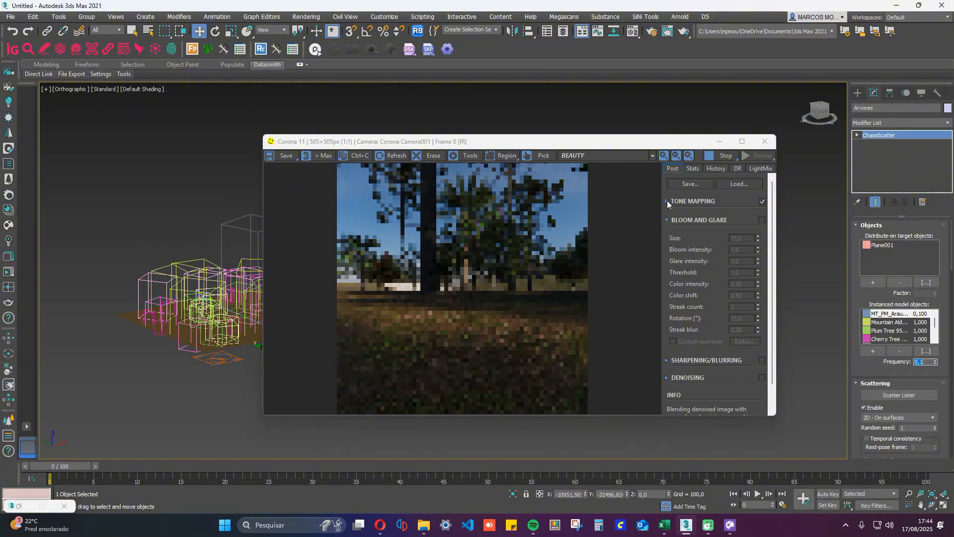
left_click_drag(332, 143, 460, 266)
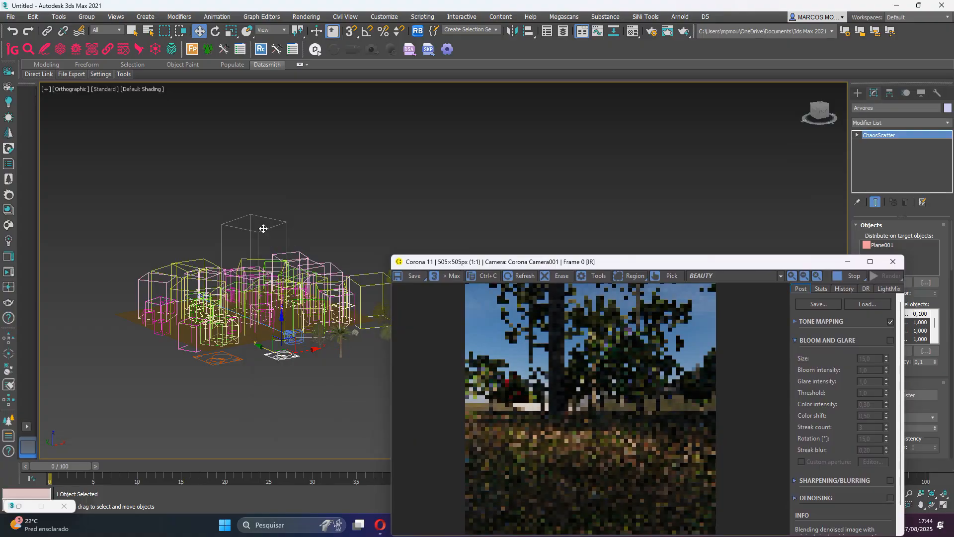
left_click_drag(687, 259, 608, 85)
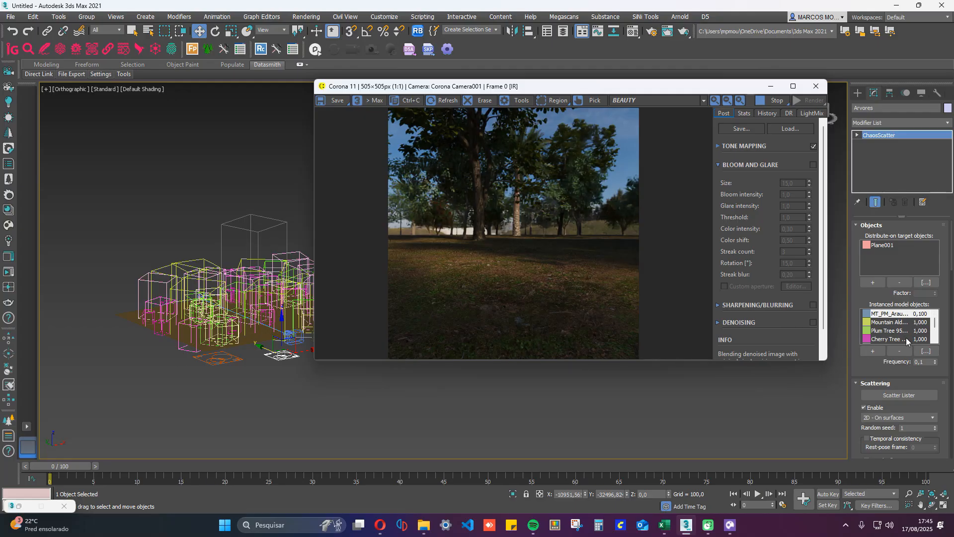
- Set the frequency of the Cherry Tree model in the Arvores scatter to 2
left_click(919, 338)
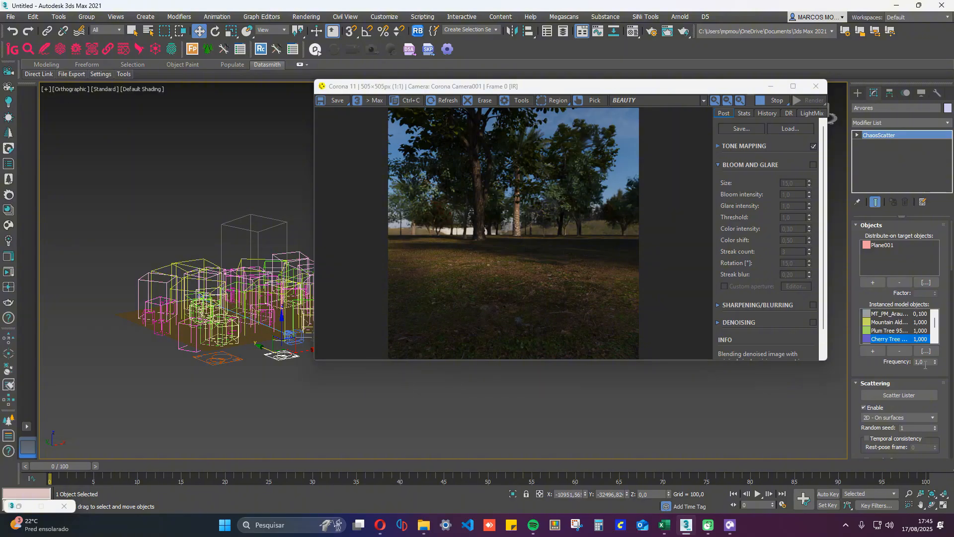
left_click_drag(926, 363, 904, 366)
type("2")
key("Return")
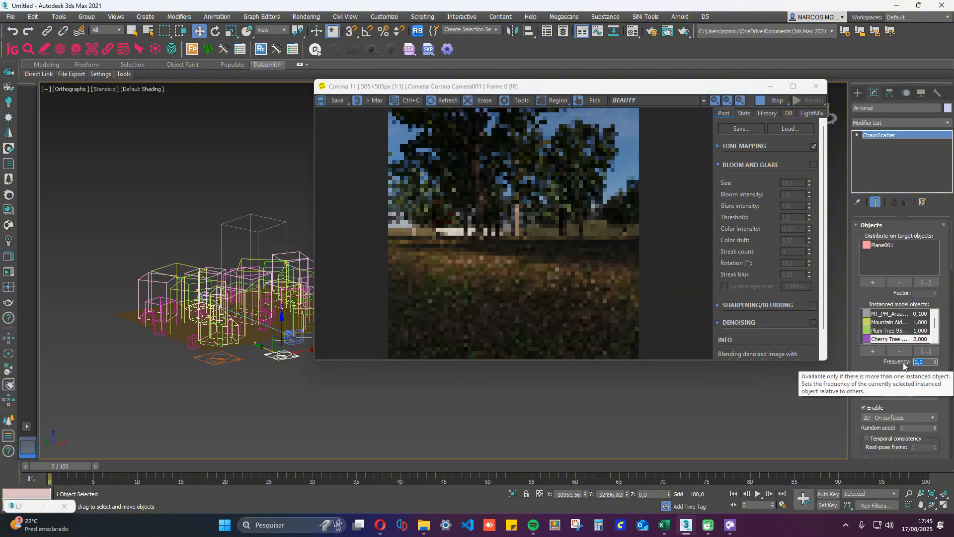
left_click(615, 411)
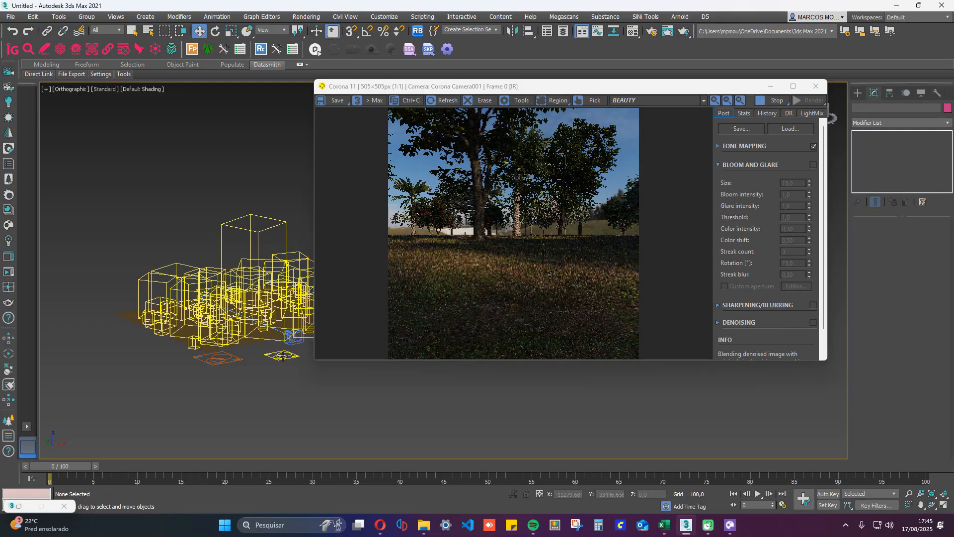
- Reselect the Arvores scatter and set its Cherry Tree model's frequency back to 1
left_click(283, 356)
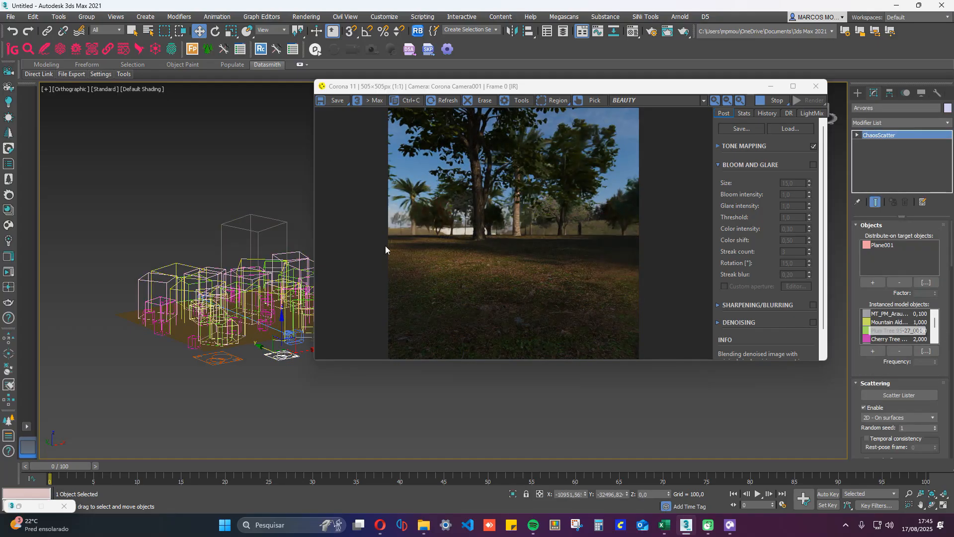
left_click(917, 340)
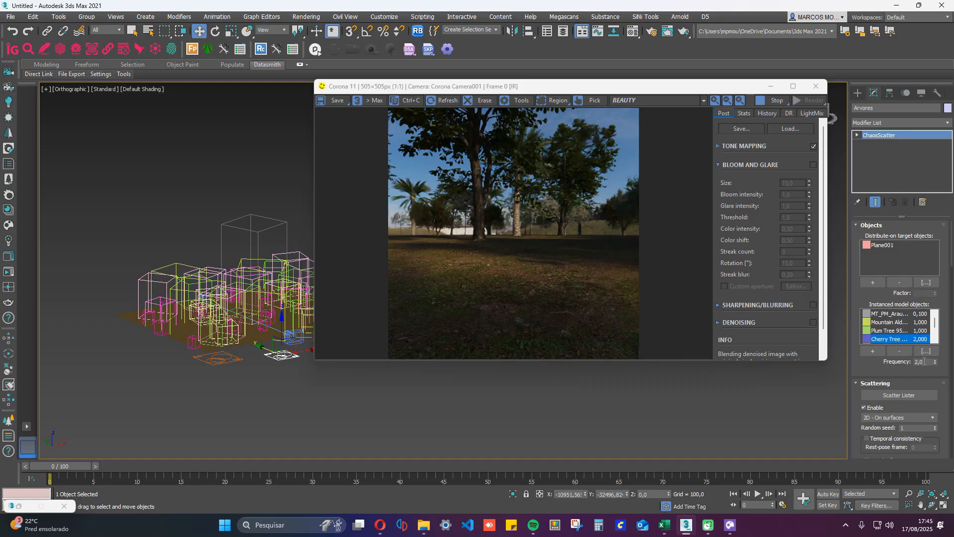
left_click_drag(924, 363, 903, 364)
type("1")
key("Return")
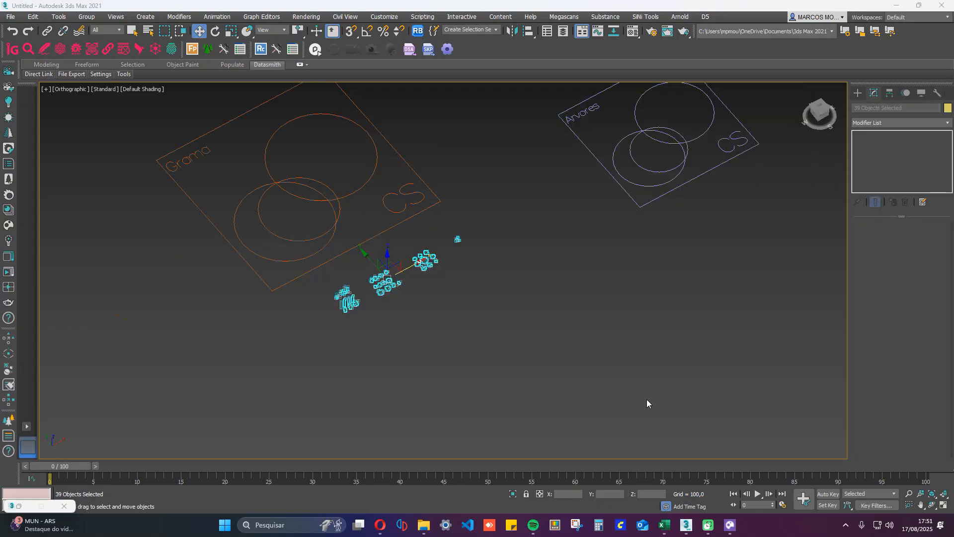
- Examine the grass, leafy plant and flower models placed beside the Grama scatter object
left_click(568, 359)
scroll(405, 306, "down", 3)
scroll(394, 270, "up", 5)
scroll(487, 414, "up", 1)
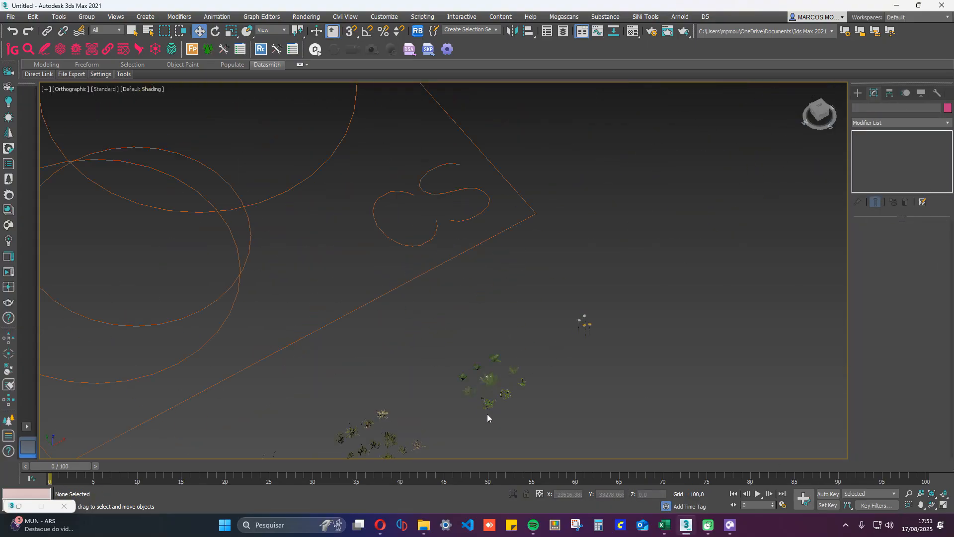
scroll(487, 413, "up", 3)
scroll(536, 202, "up", 3)
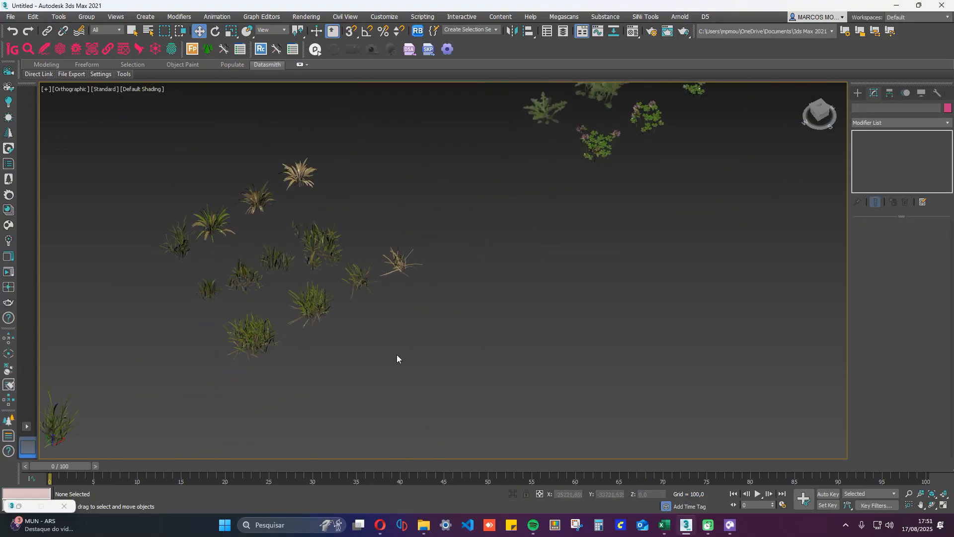
scroll(398, 351, "down", 4)
scroll(507, 255, "up", 3)
scroll(421, 258, "down", 3)
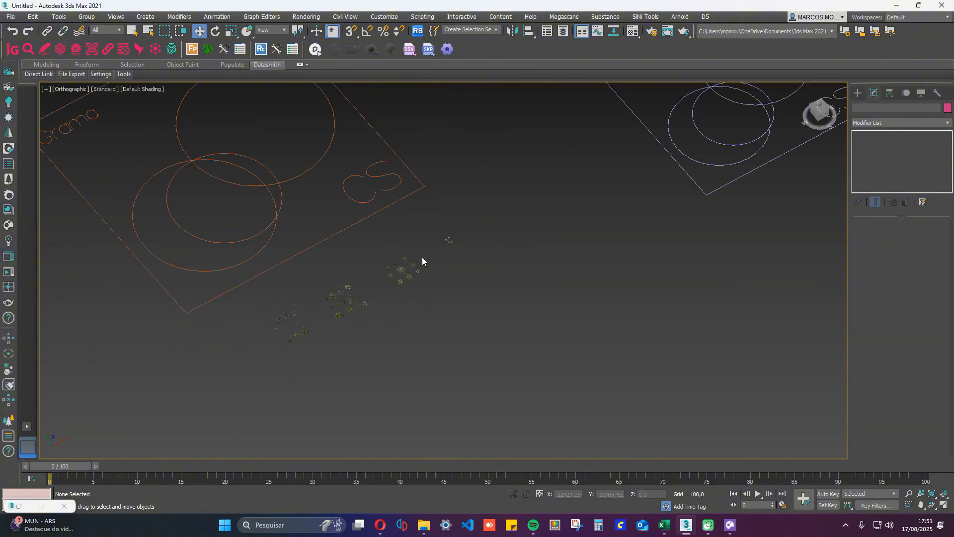
scroll(422, 258, "down", 1)
scroll(436, 332, "down", 2)
scroll(344, 381, "up", 6)
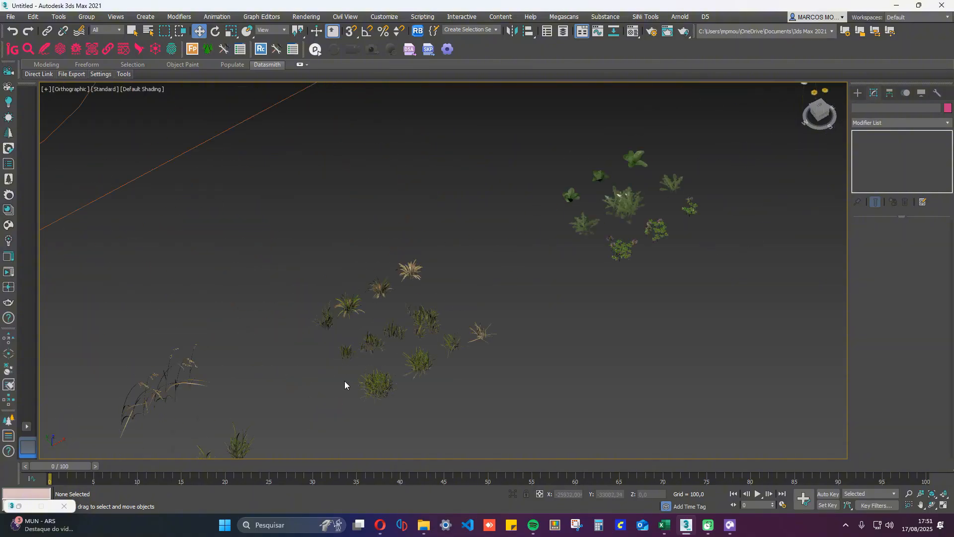
middle_click_drag(271, 367, 178, 340)
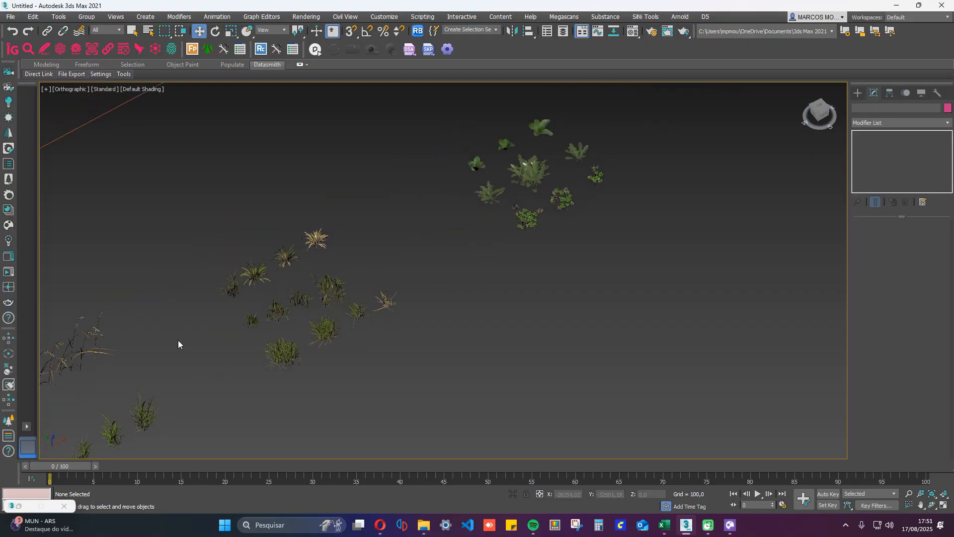
scroll(356, 332, "down", 4)
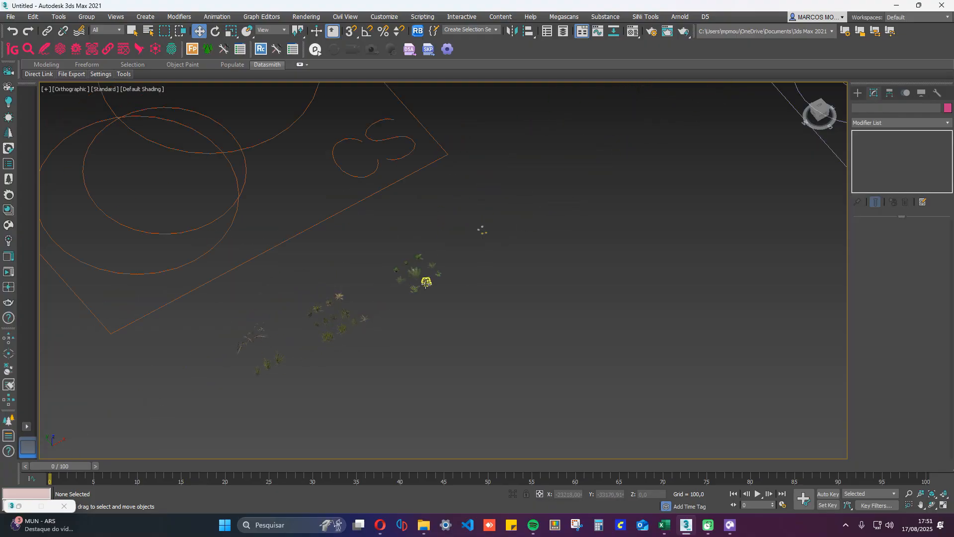
scroll(426, 281, "up", 7)
scroll(426, 282, "down", 4)
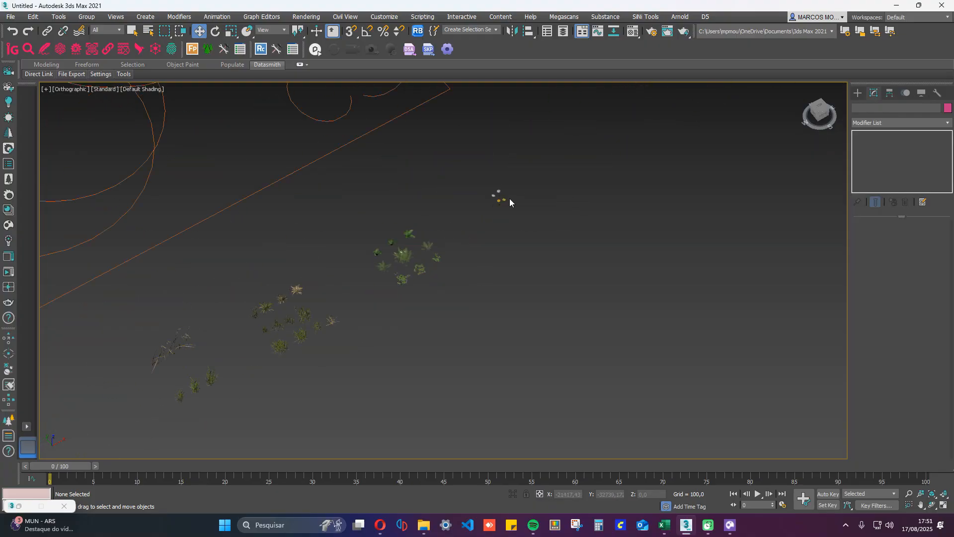
scroll(448, 209, "up", 6)
scroll(421, 227, "down", 5)
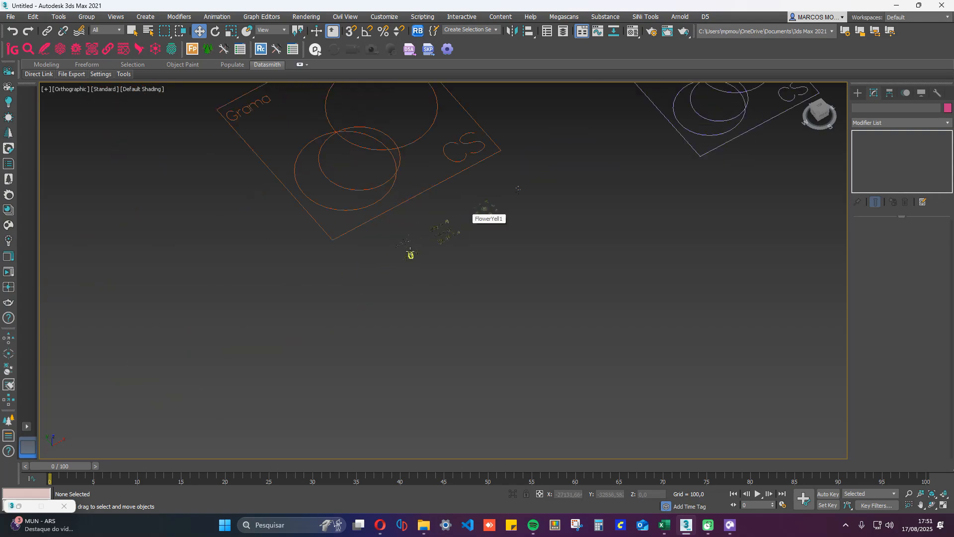
scroll(413, 256, "up", 7)
scroll(447, 278, "down", 4)
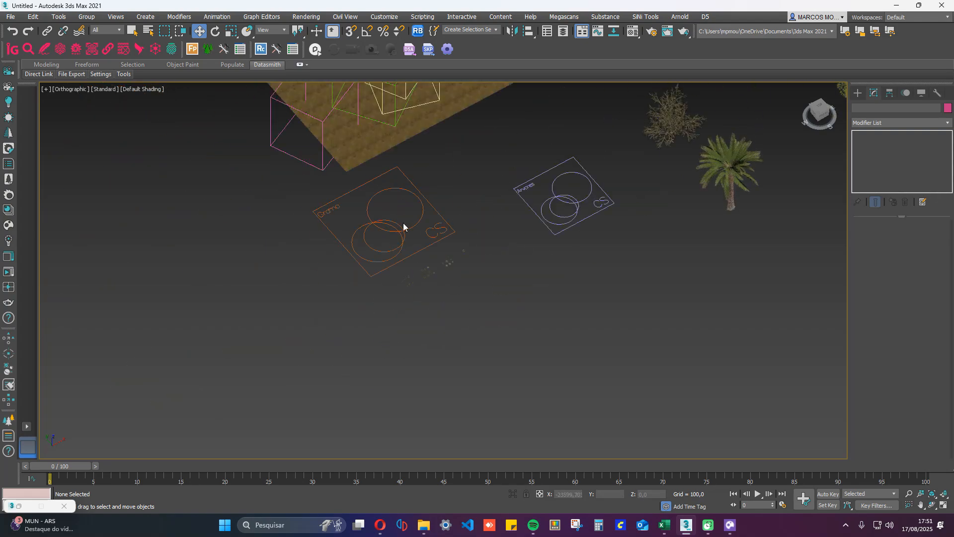
scroll(373, 298, "down", 2)
scroll(364, 291, "up", 3)
- Select the Grama scatter object and inspect the grass and plant models next to it
left_click(374, 333)
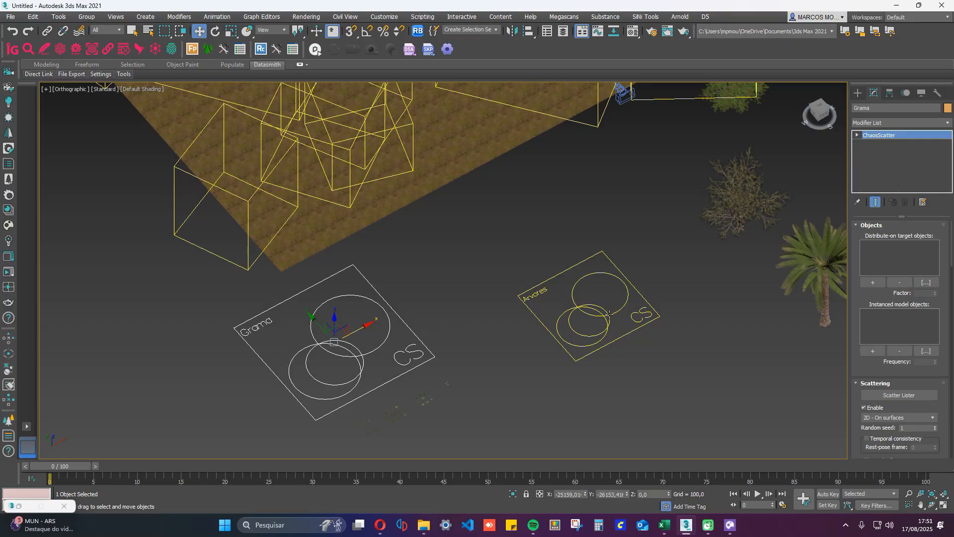
left_click(275, 322)
left_click(388, 321)
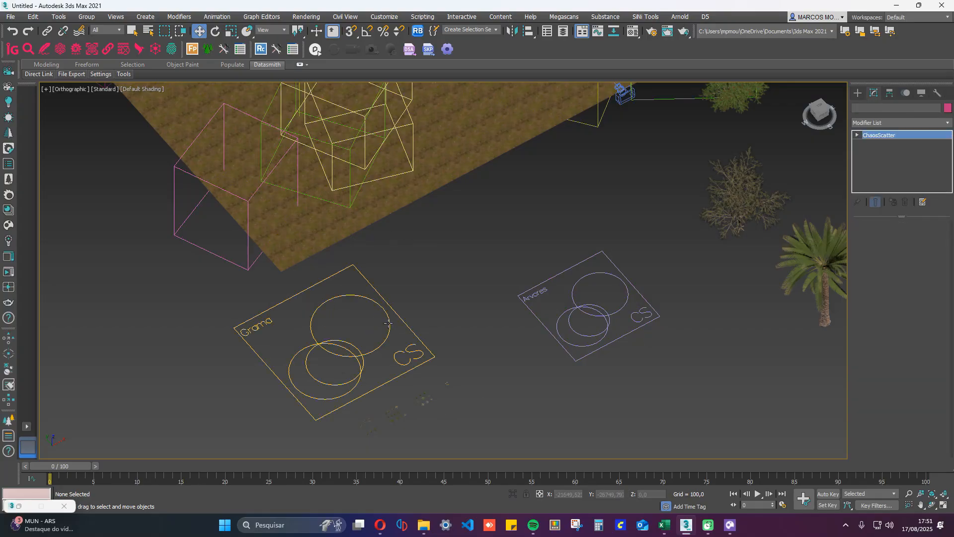
key("z")
scroll(407, 356, "down", 8)
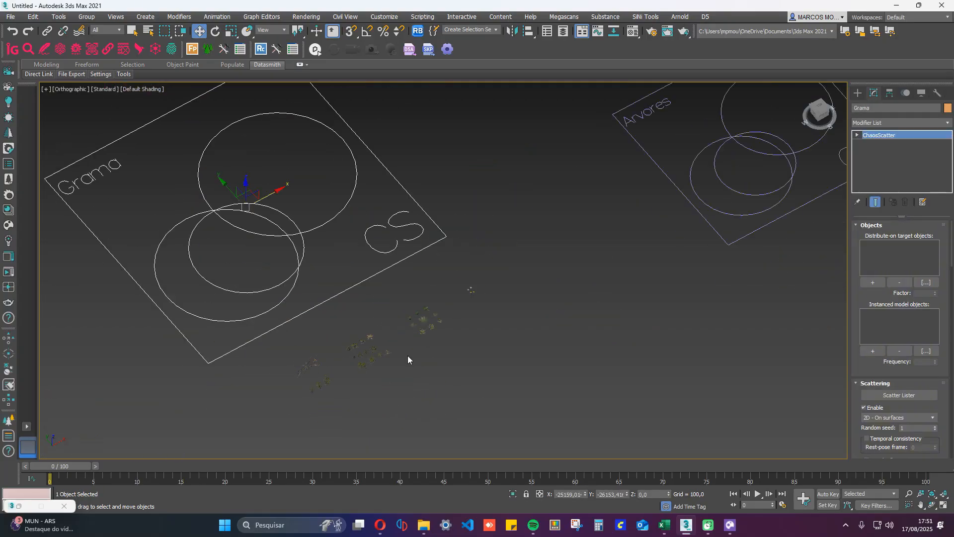
scroll(337, 348, "up", 4)
scroll(351, 348, "down", 6)
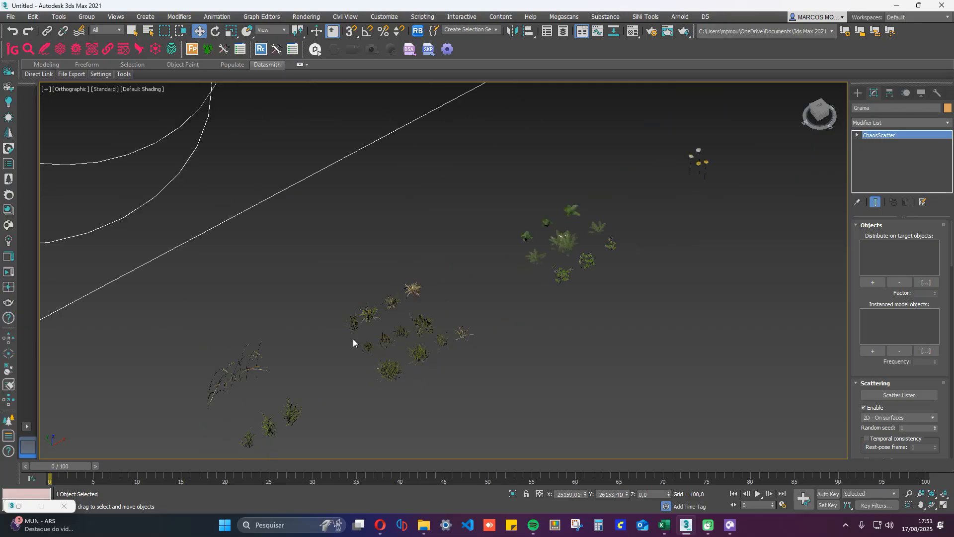
scroll(343, 348, "up", 10)
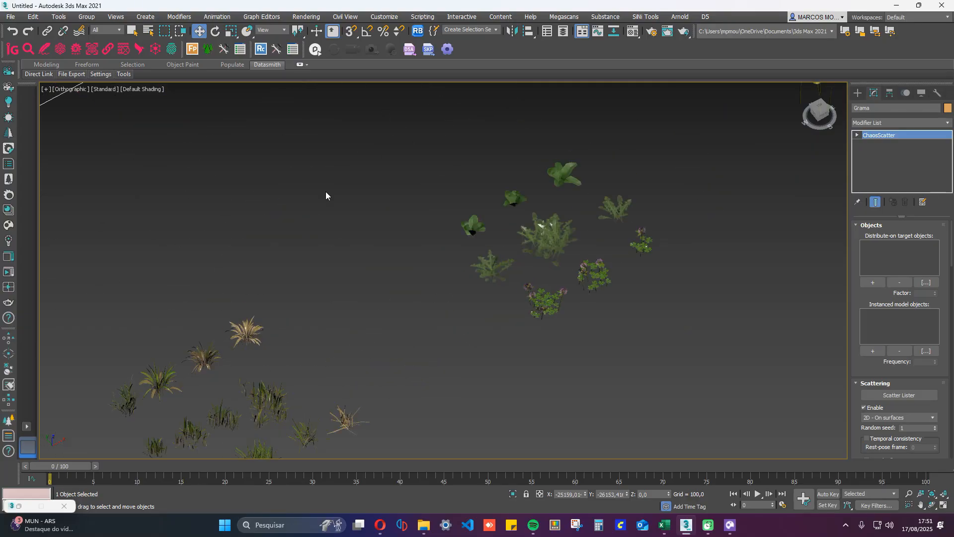
- Add the ground plane Plane001 as the distribute-on target of the Grama scatter
scroll(326, 196, "down", 6)
scroll(305, 252, "up", 8)
scroll(507, 336, "down", 6)
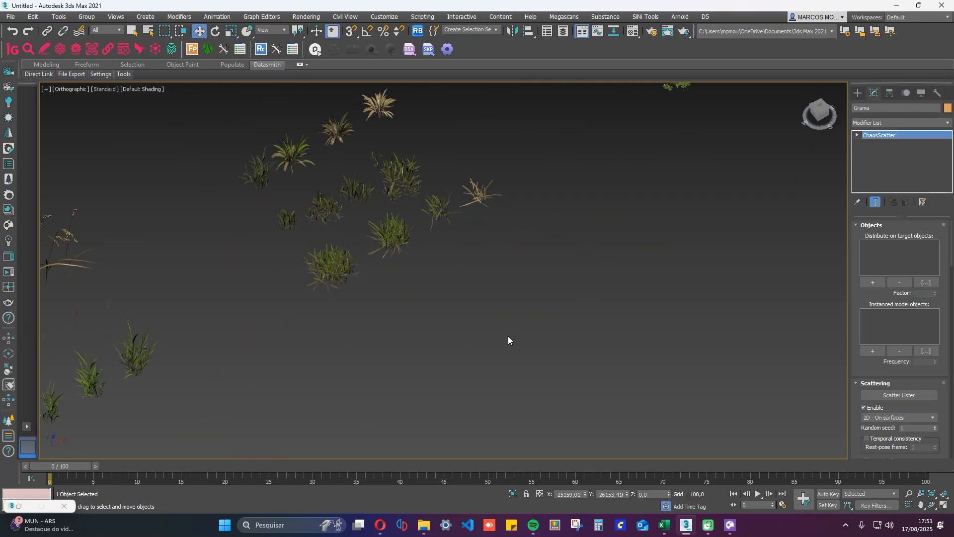
left_click(873, 281)
scroll(612, 338, "down", 7)
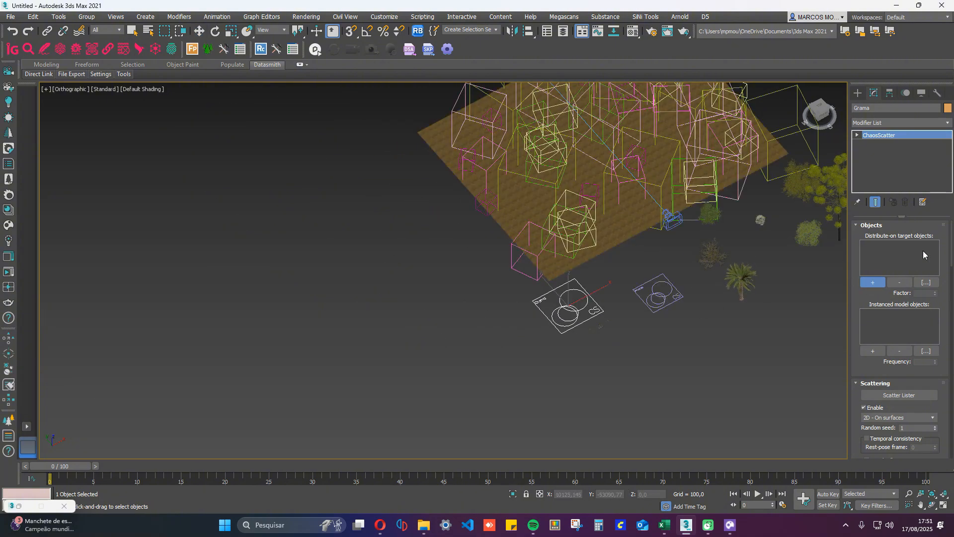
left_click(642, 209)
scroll(642, 338, "up", 4)
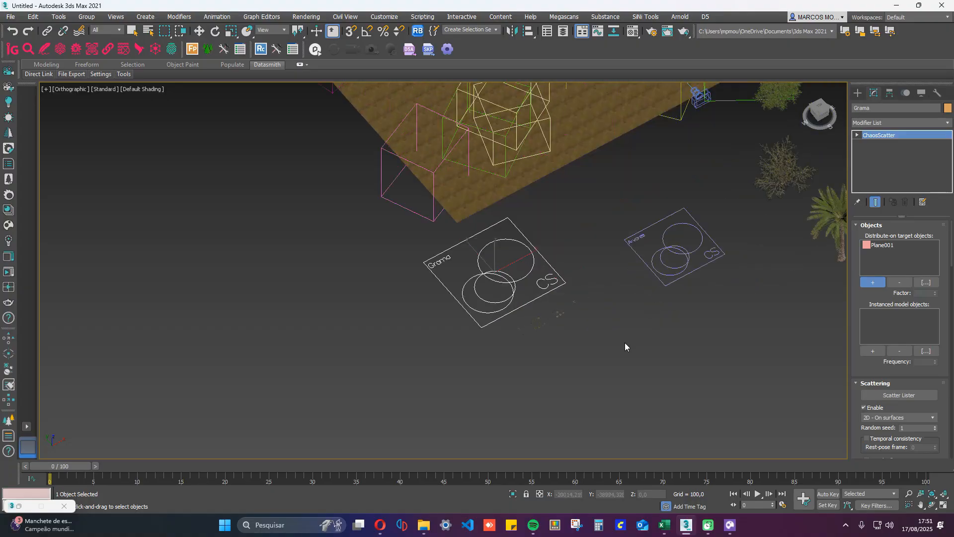
- Add the grass clumps beside Grama, including MidGrass006, MidGrass008, MidGrass010 and MidGrass011, as its instanced model objects
left_click(866, 351)
scroll(497, 347, "up", 6)
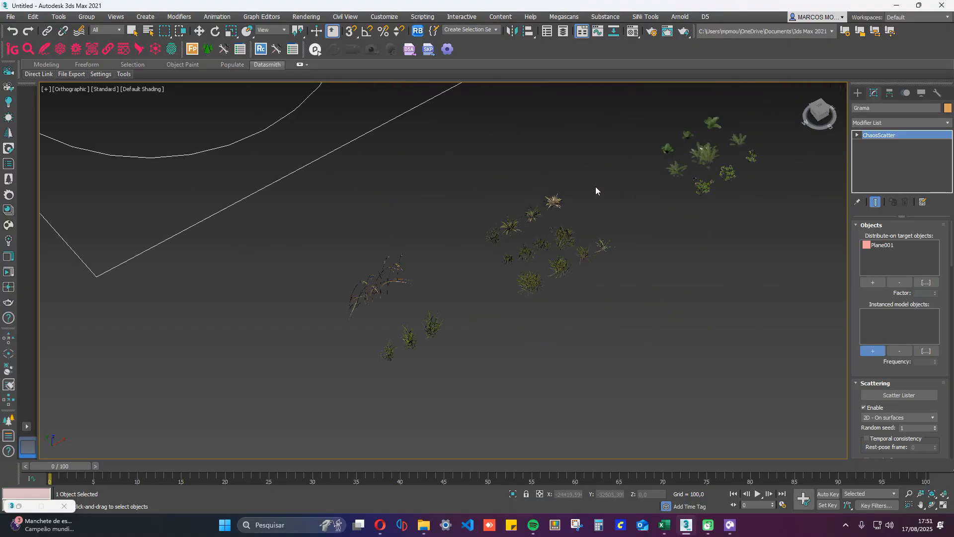
scroll(497, 241, "up", 2)
left_click(416, 280)
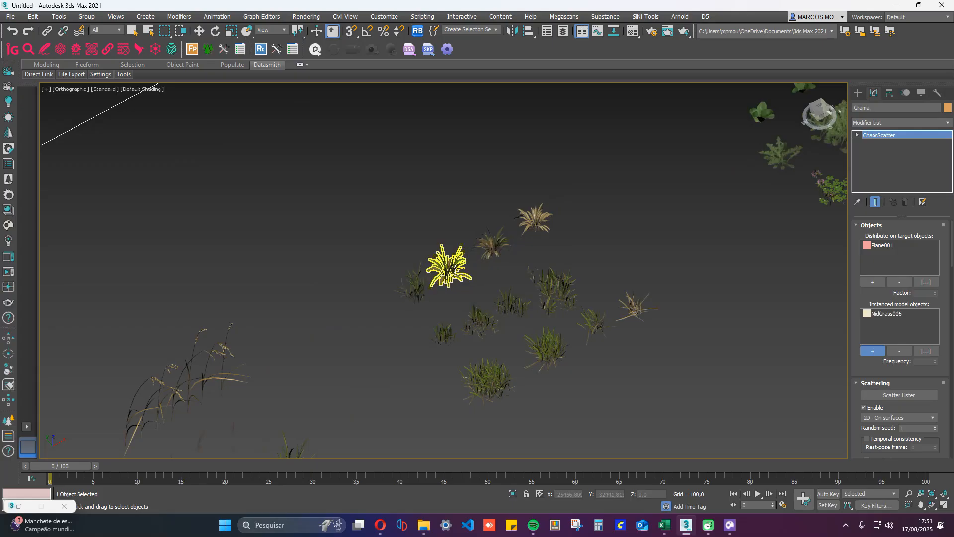
left_click(452, 269)
left_click(492, 245)
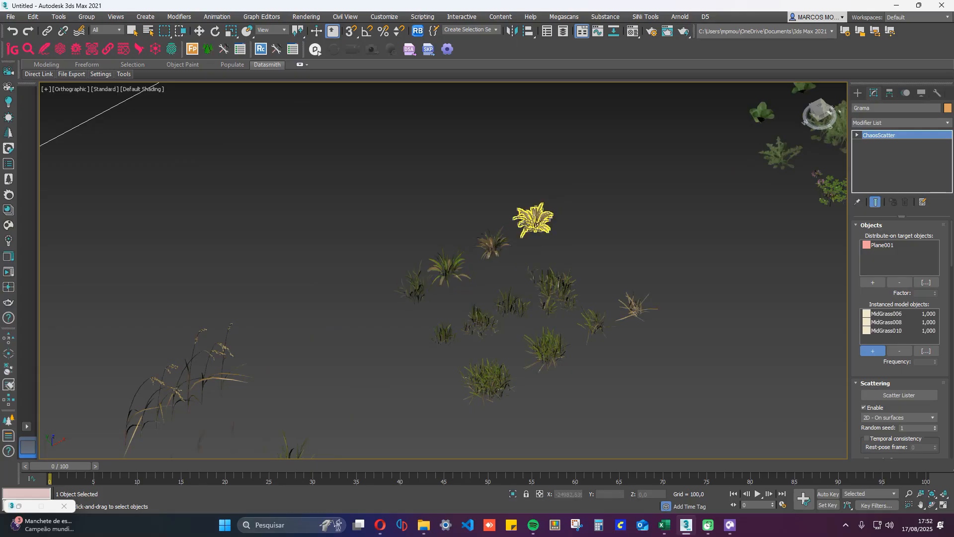
left_click(528, 221)
left_click(444, 334)
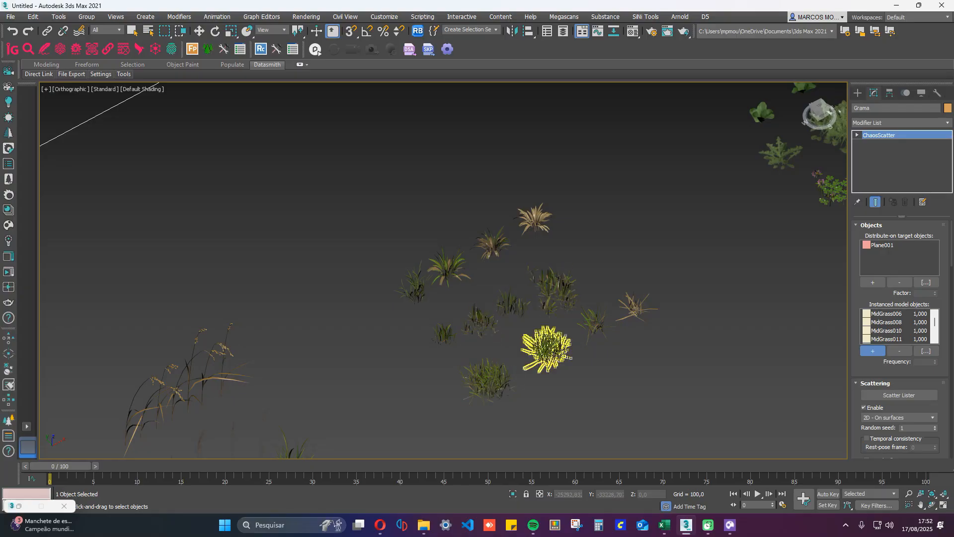
- Examine the grass distribution on the ground plane, the source grass models and Grama's Surface Scattering settings
scroll(524, 374, "down", 5)
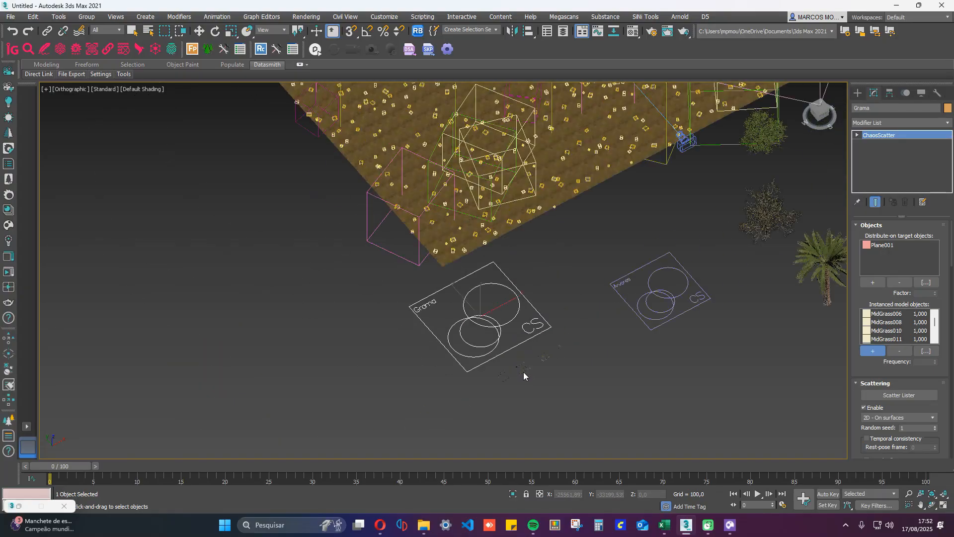
scroll(437, 267, "up", 5)
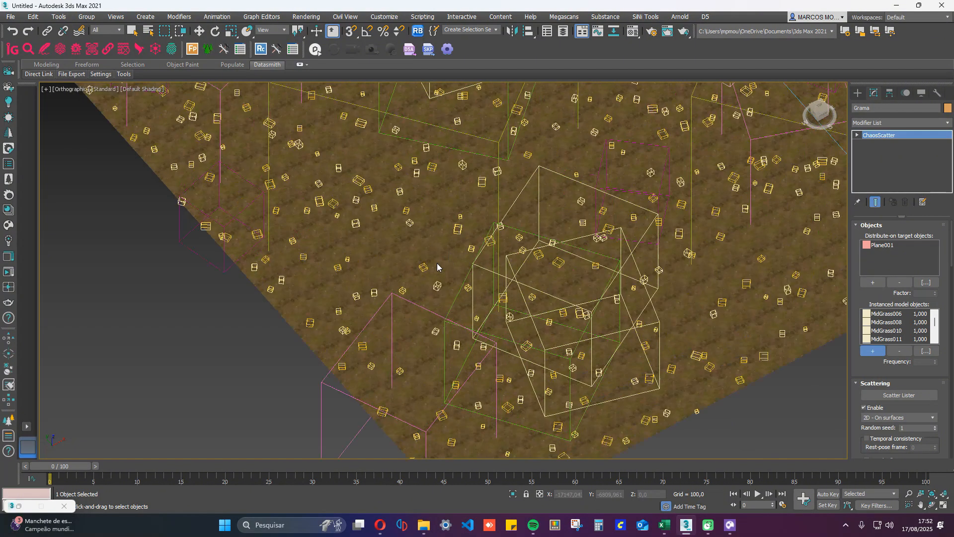
scroll(410, 200, "down", 5)
scroll(461, 309, "up", 2)
scroll(509, 388, "up", 6)
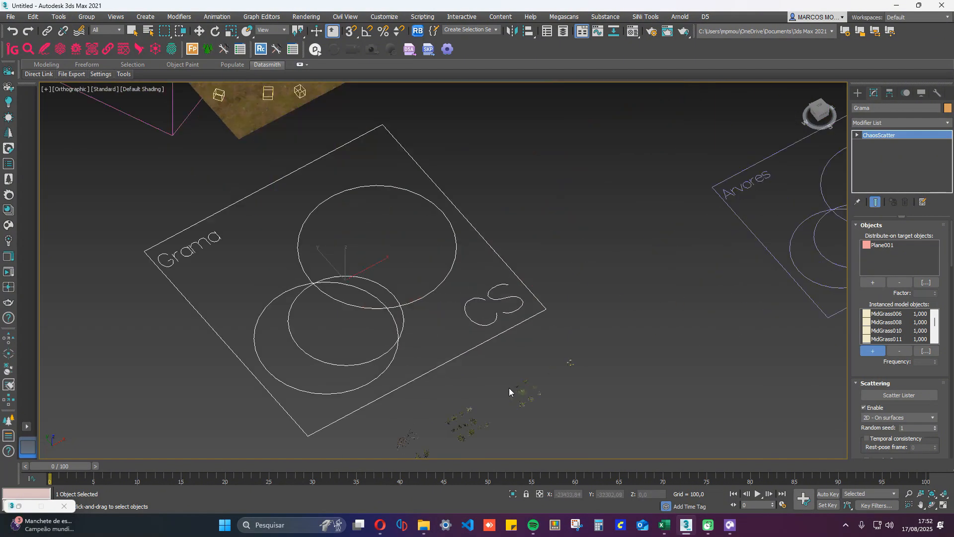
scroll(476, 287, "down", 4)
scroll(464, 307, "up", 4)
scroll(513, 272, "up", 3)
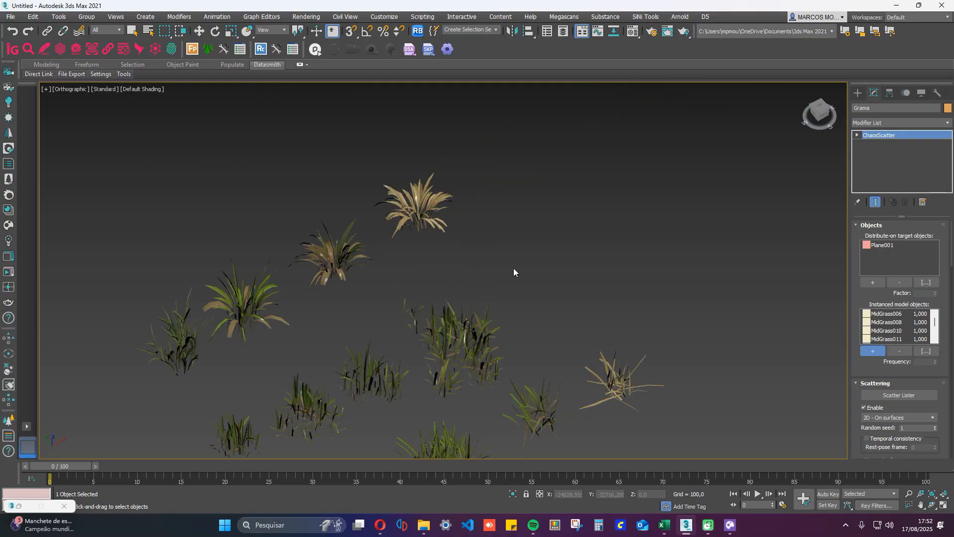
left_click_drag(953, 264, 953, 291)
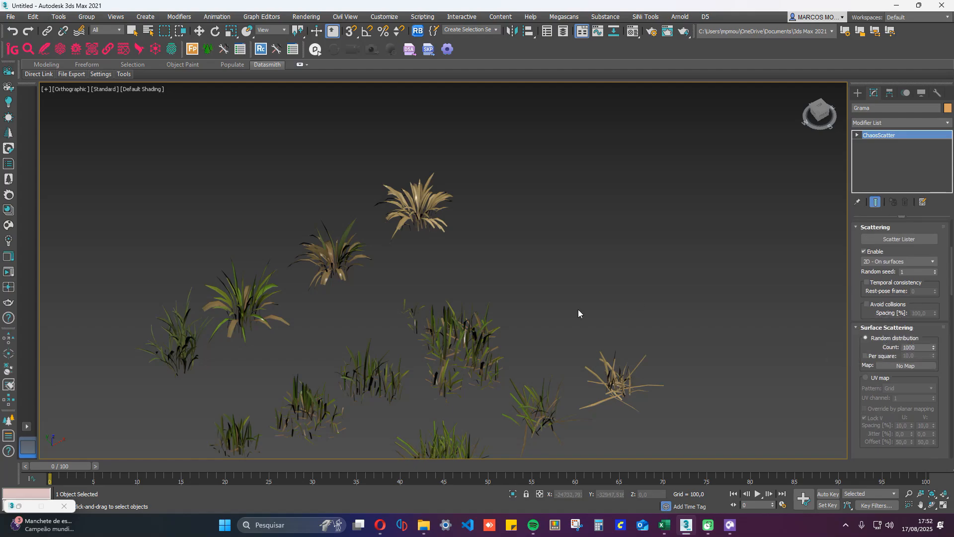
scroll(447, 286, "down", 8)
scroll(505, 374, "up", 6)
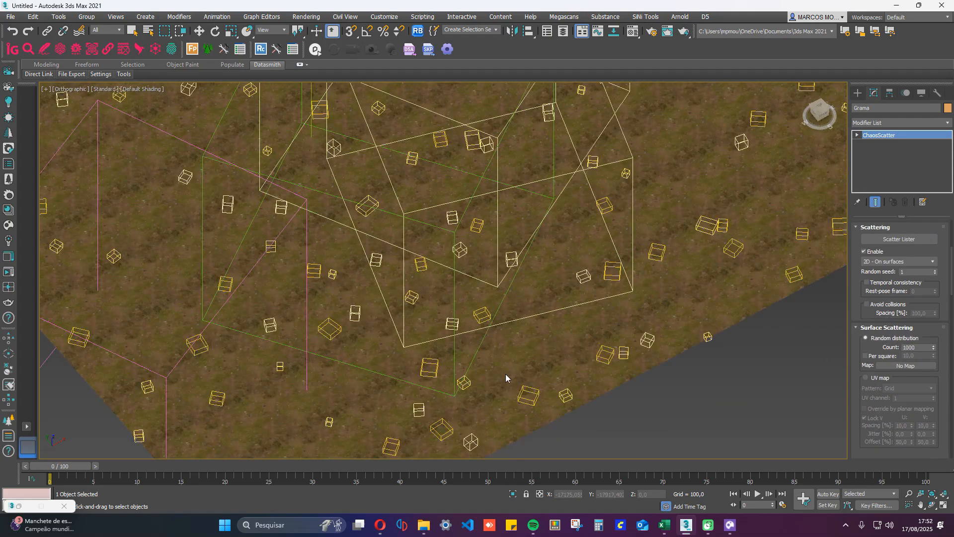
scroll(456, 260, "down", 10)
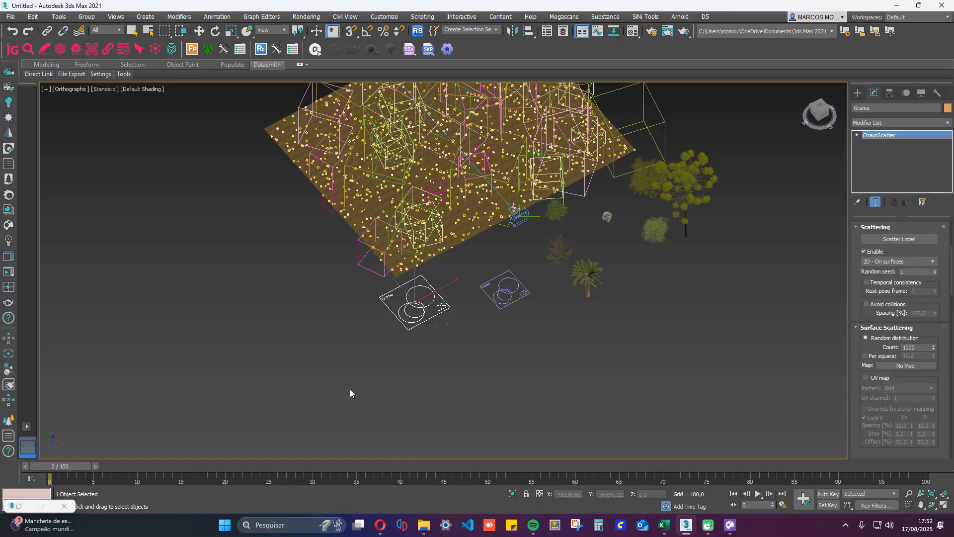
- Start the Corona interactive render and move its window aside to uncover the camera area in the viewport
left_click(8, 273)
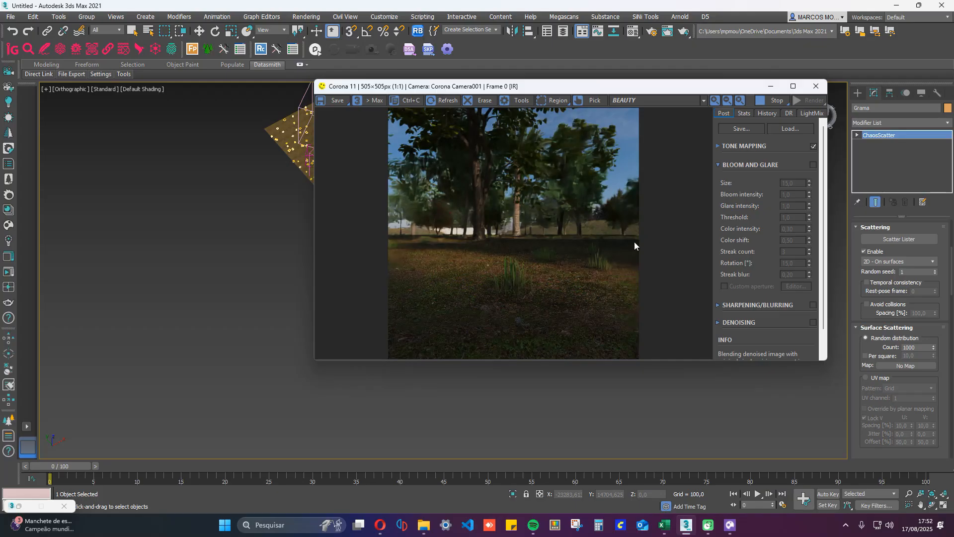
left_click_drag(666, 91, 332, 97)
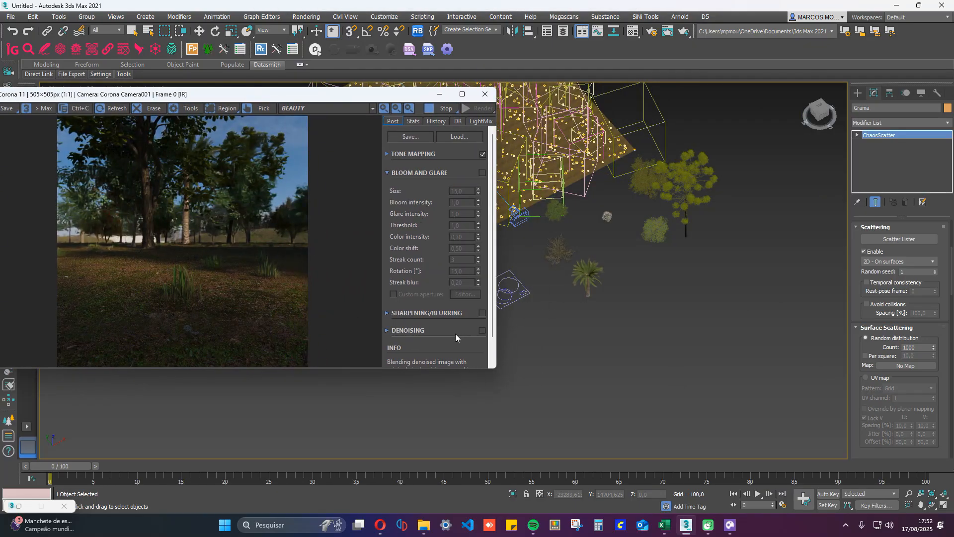
scroll(508, 207, "up", 6)
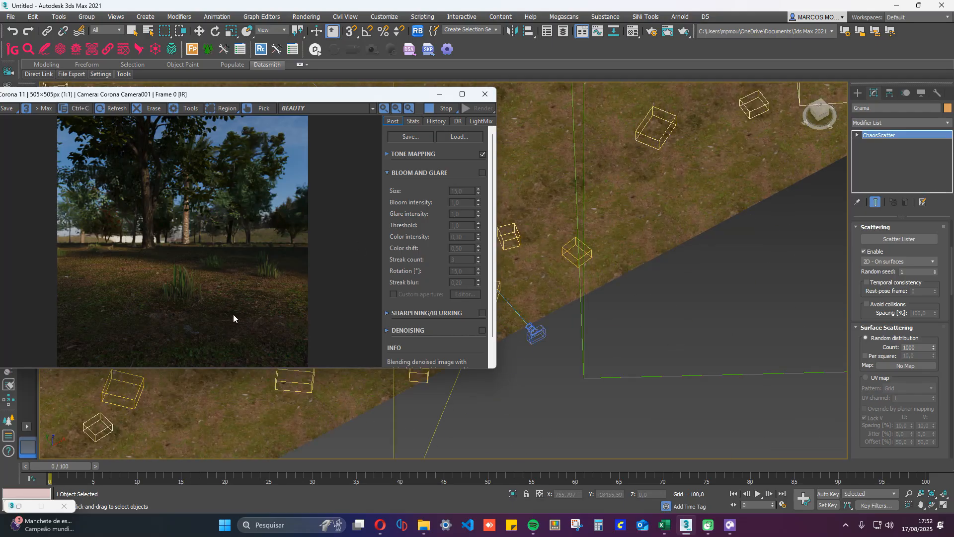
- Try random distribution counts of 10000 and 1000000 for the Grama scatter
double_click(907, 348)
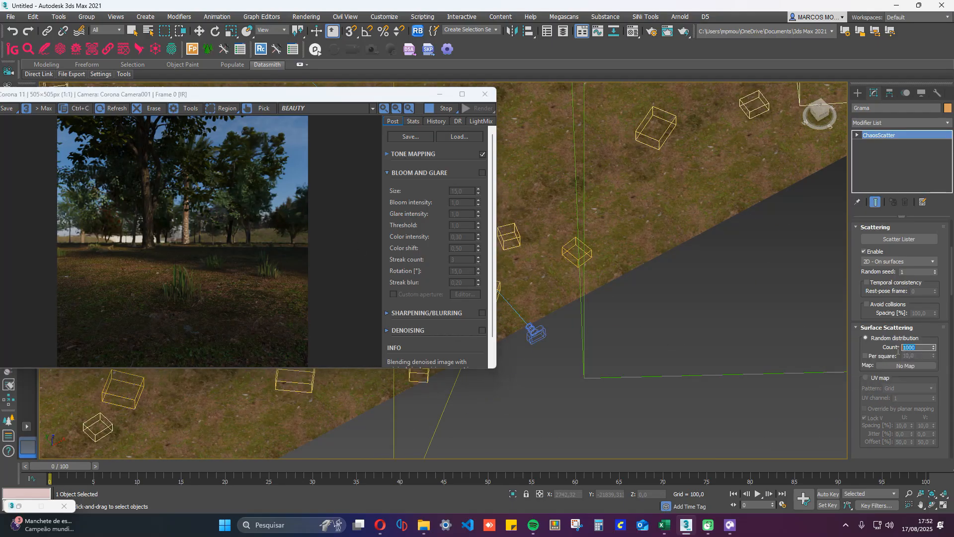
type("1")
type("00")
key("Return")
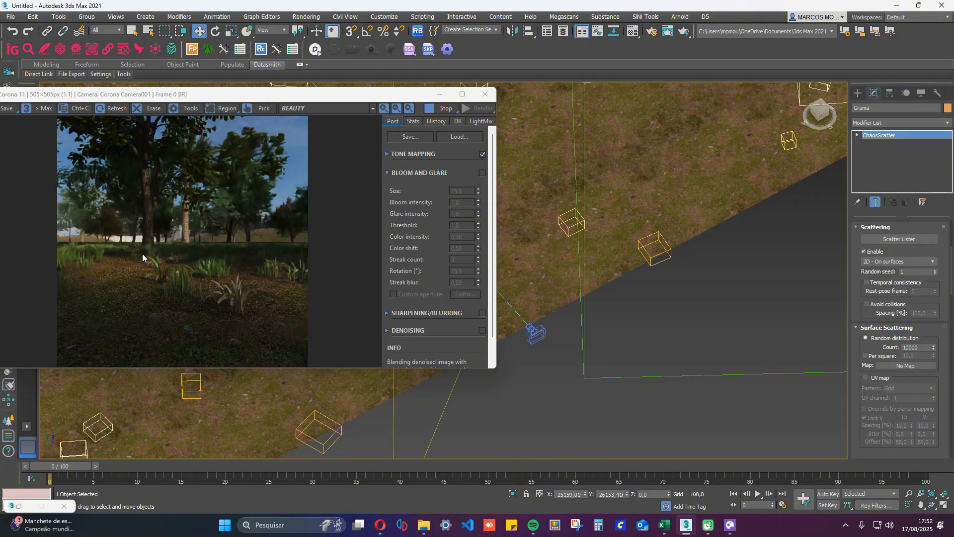
double_click(926, 347)
type("1000000")
key("Return")
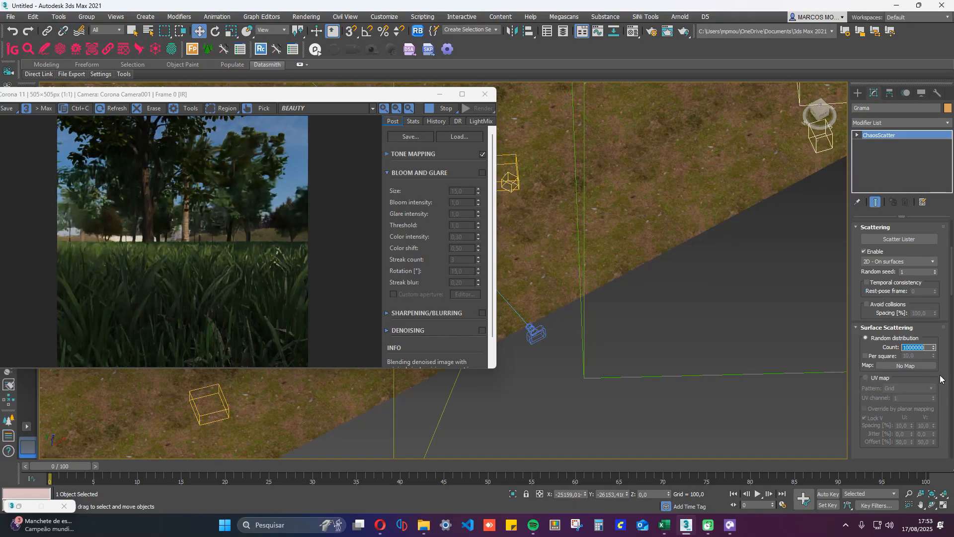
- Set the Grama scatter's random distribution count to 100000
left_click(928, 350)
double_click(928, 349)
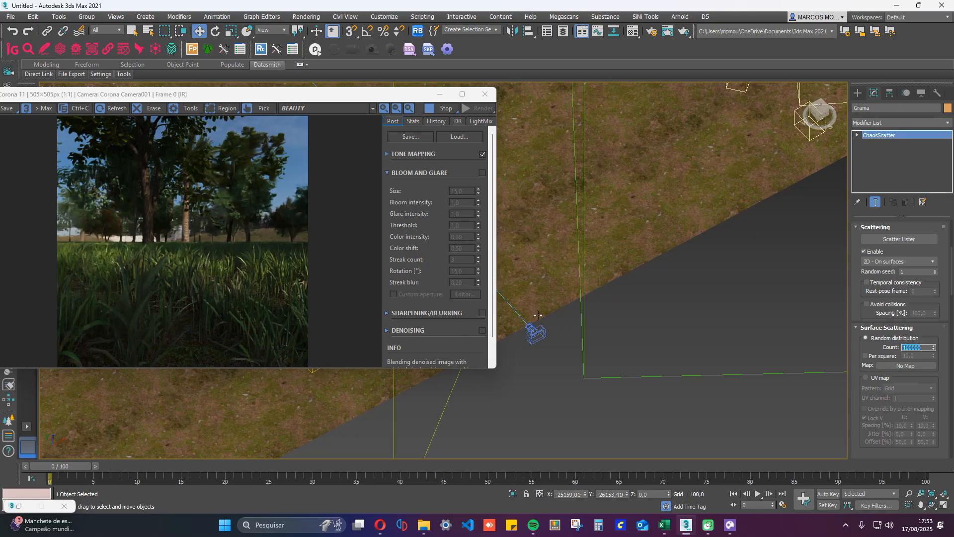
- Select Corona Camera001 together with its target and raise both to a Z height of about 7034
scroll(538, 315, "down", 5)
middle_click_drag(526, 347, 519, 353, "alt")
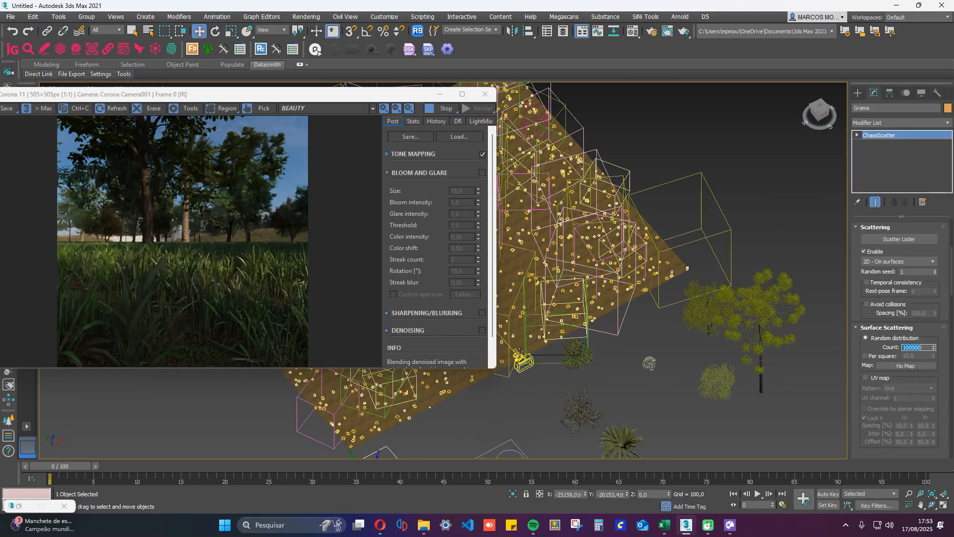
scroll(519, 354, "up", 8)
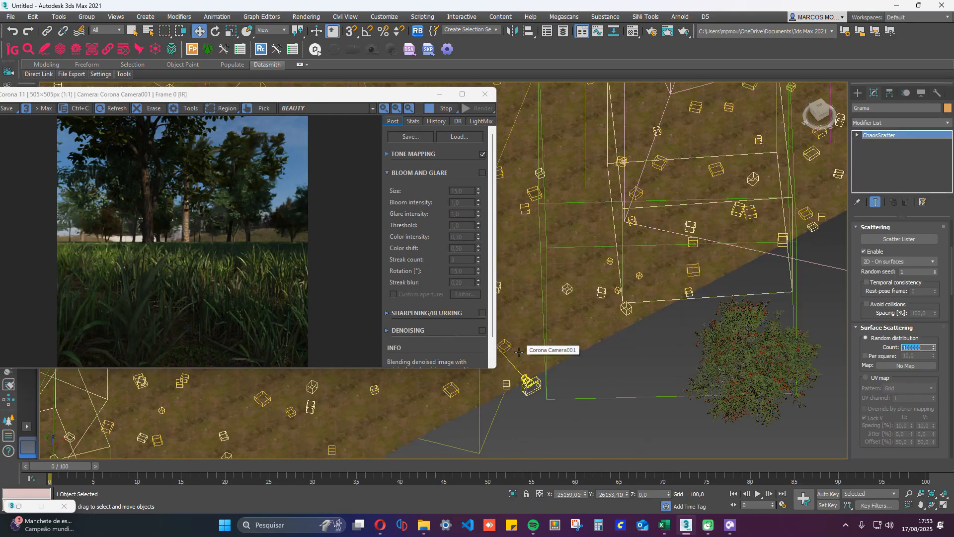
left_click(640, 198)
scroll(644, 396, "down", 6)
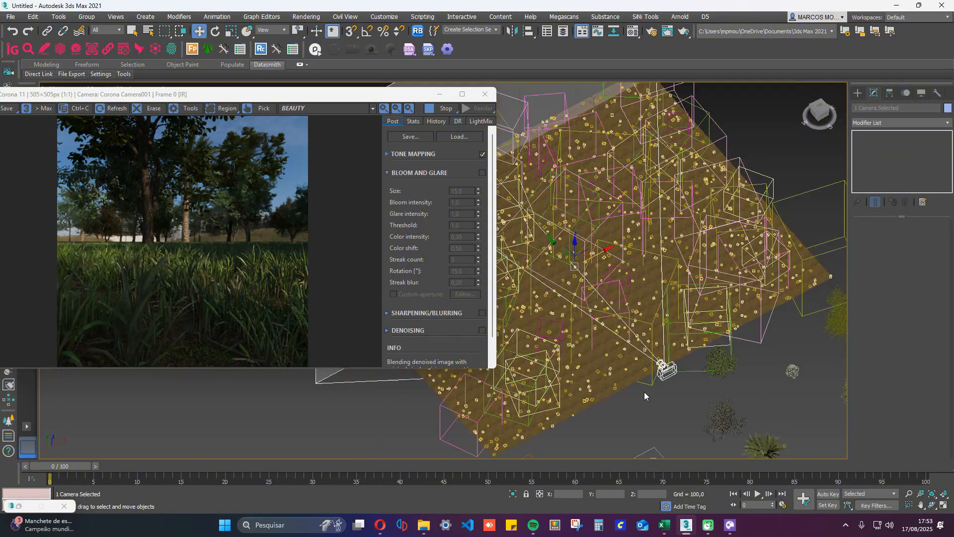
scroll(645, 392, "down", 2)
left_click_drag(596, 287, 595, 264)
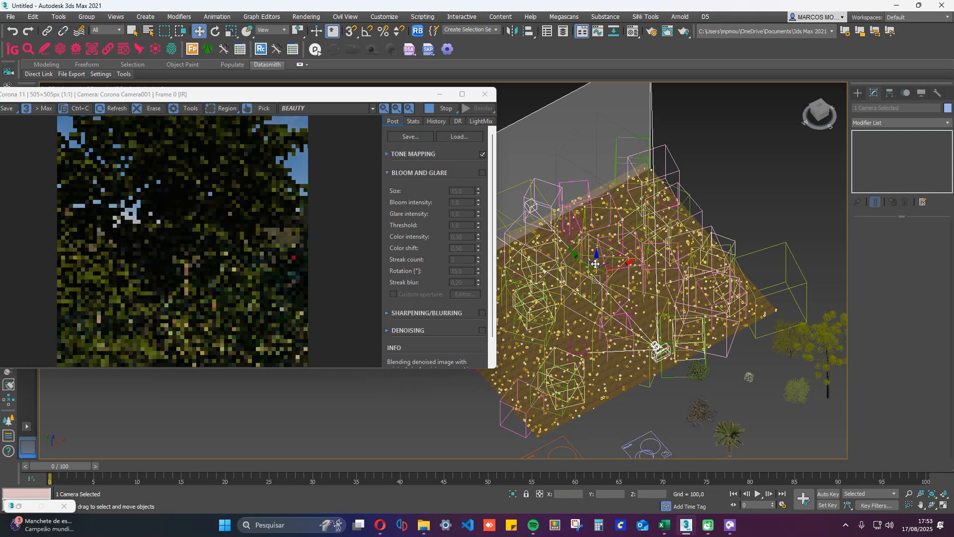
- Lower the target of Corona Camera001 to a Z height of about 254 and deselect it
left_click(530, 205)
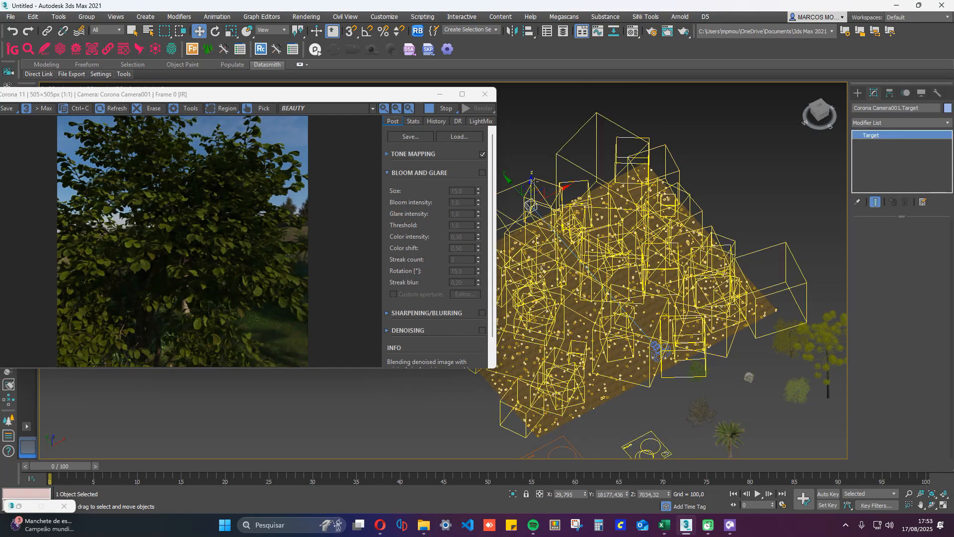
left_click_drag(534, 181, 537, 206)
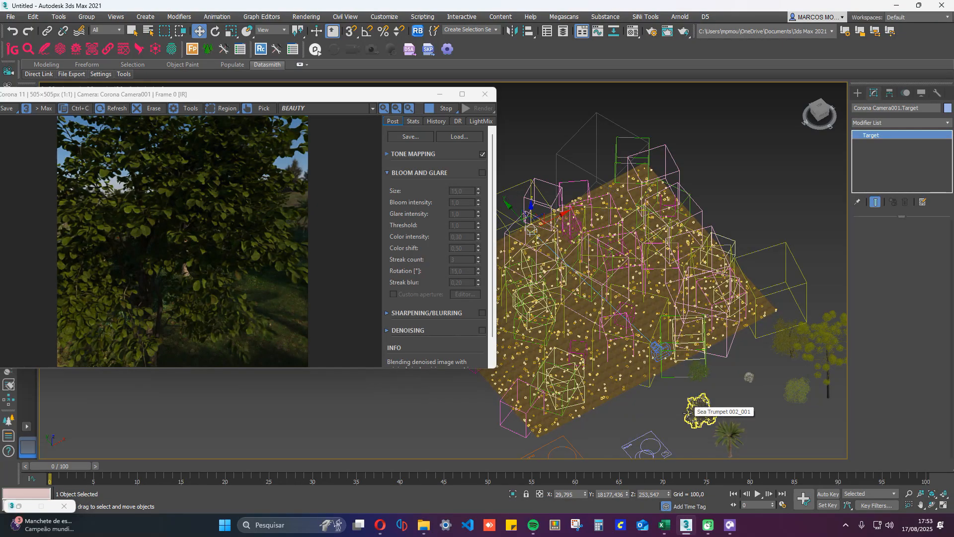
left_click(660, 415)
- Move Corona Camera001 across the ground plane to about X 7708, Y -20097, keeping its height
scroll(657, 357, "up", 5)
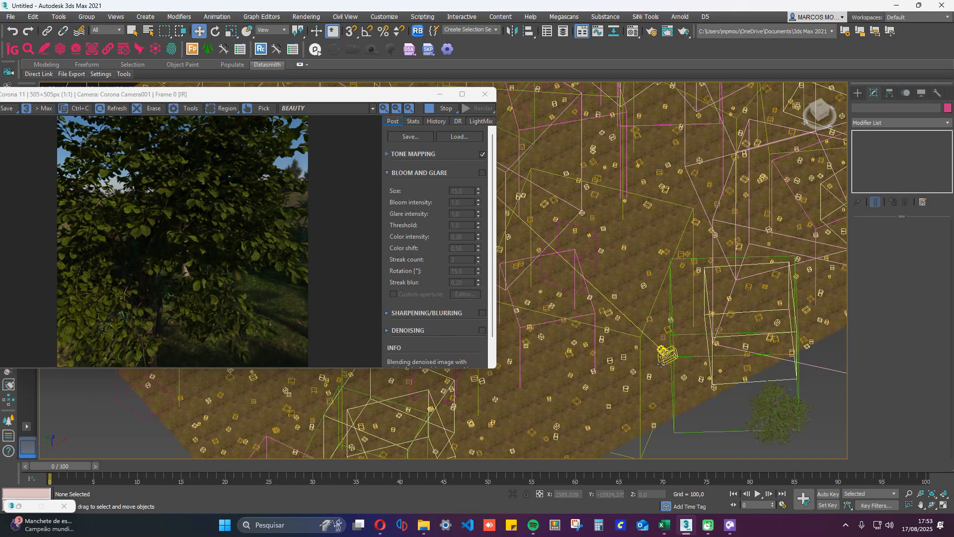
left_click(661, 362)
left_click_drag(661, 361, 784, 277)
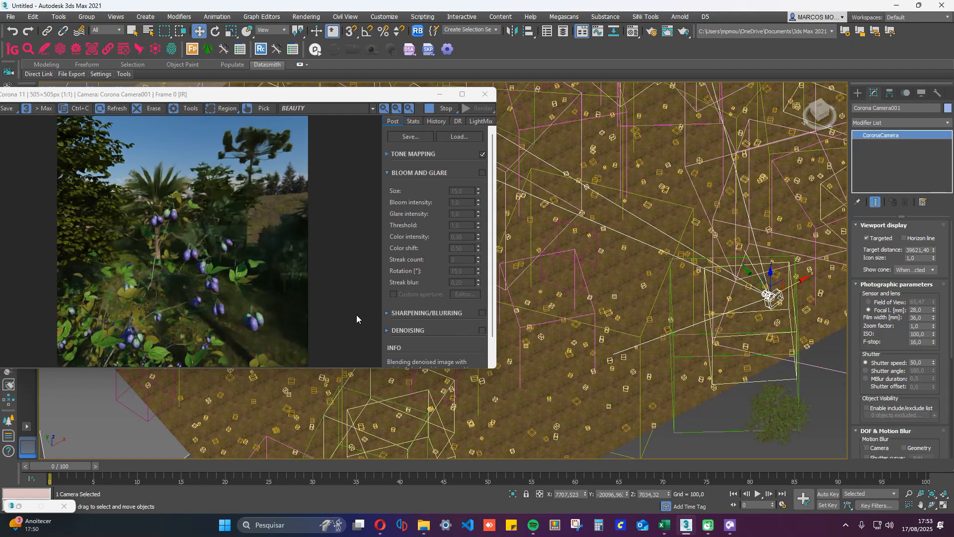
- Maximize the render window, stop the interactive render and inspect the scattered grass and trees up close
scroll(259, 351, "up", 1)
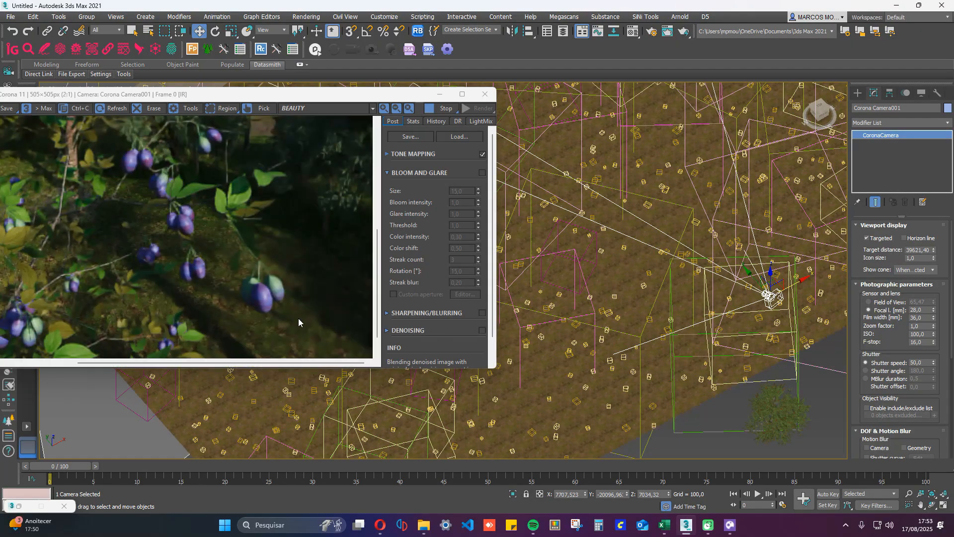
left_click(462, 94)
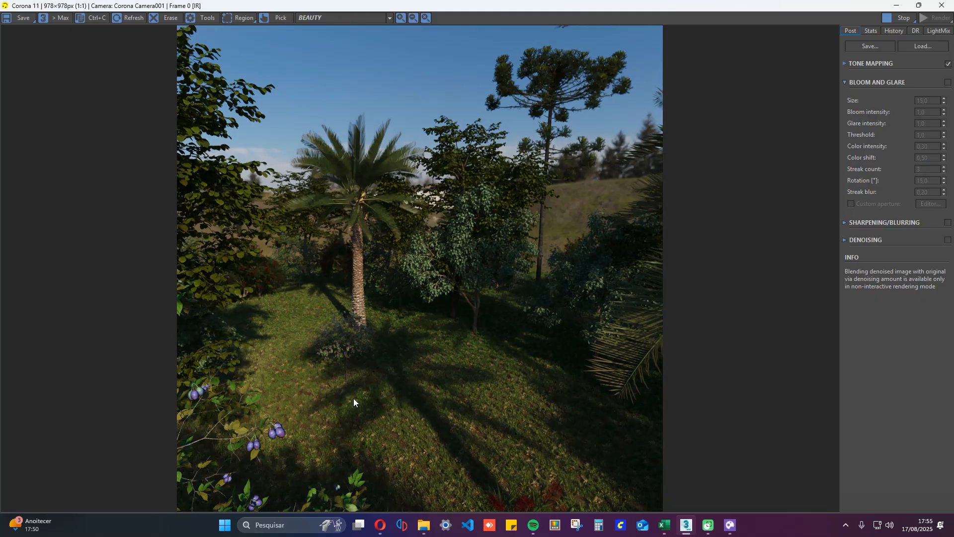
left_click(899, 18)
scroll(345, 424, "up", 2)
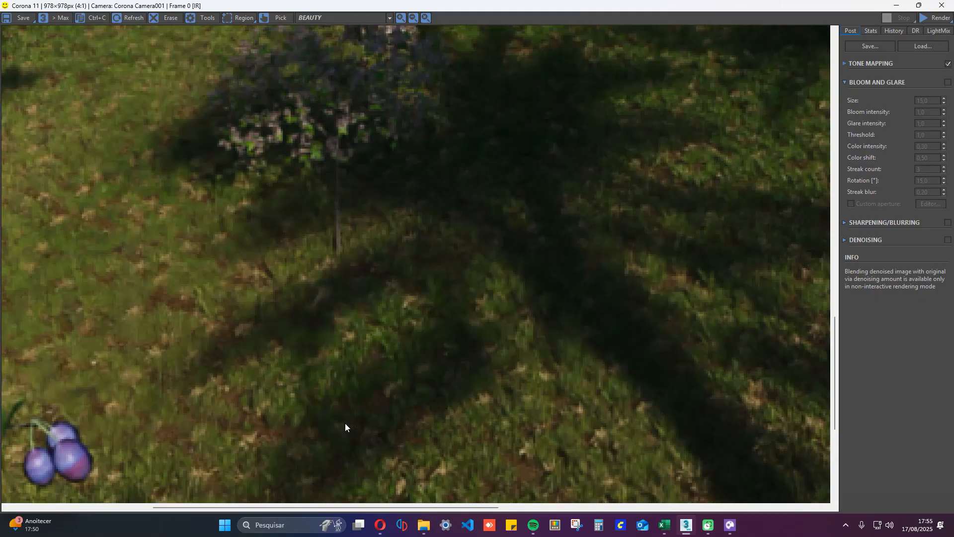
scroll(346, 423, "down", 2)
scroll(345, 426, "up", 1)
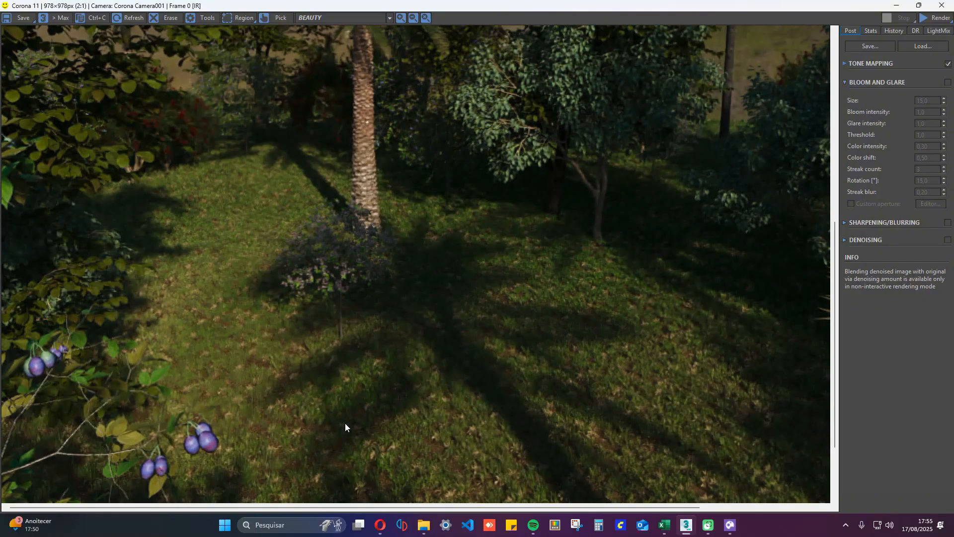
scroll(345, 422, "down", 1)
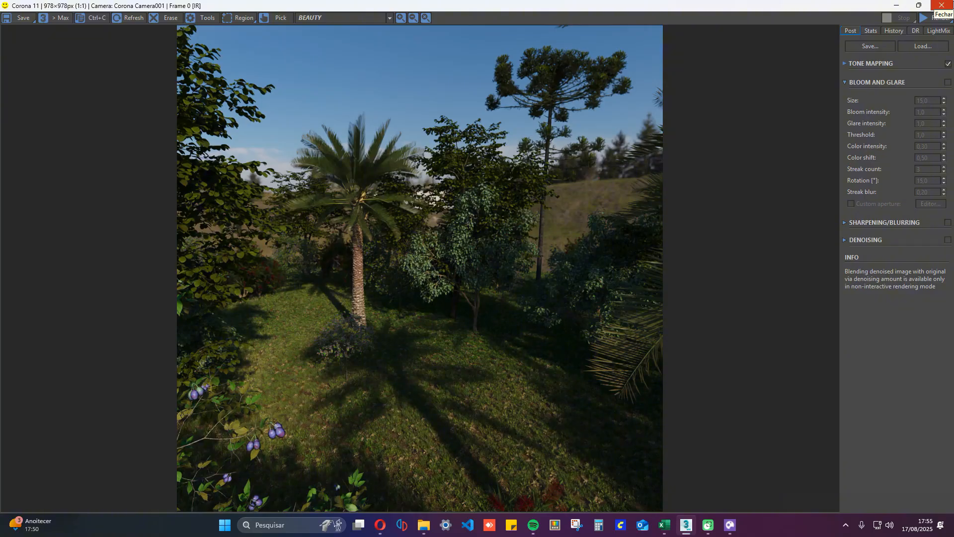
- Close the render window and deselect the camera in the viewport
left_click(950, 3)
scroll(263, 282, "down", 9)
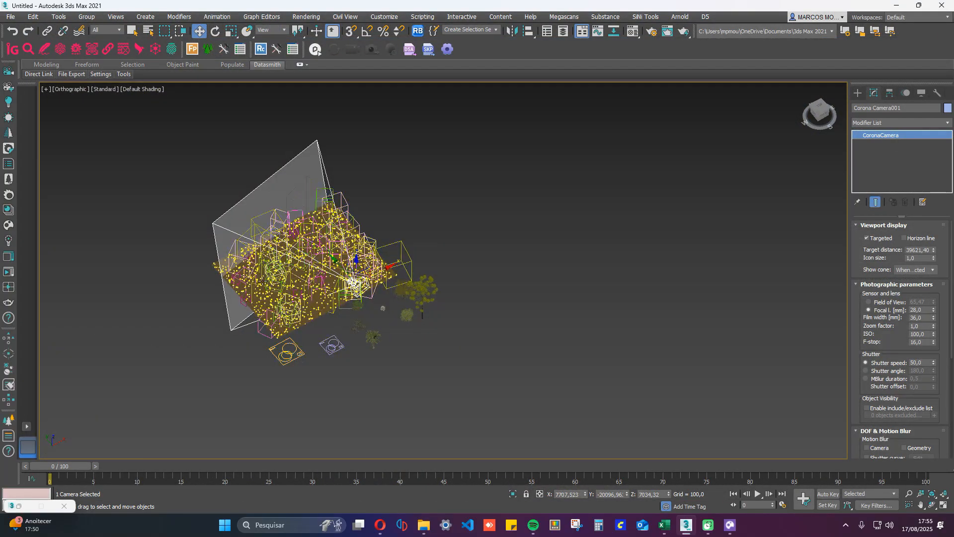
scroll(262, 281, "up", 8)
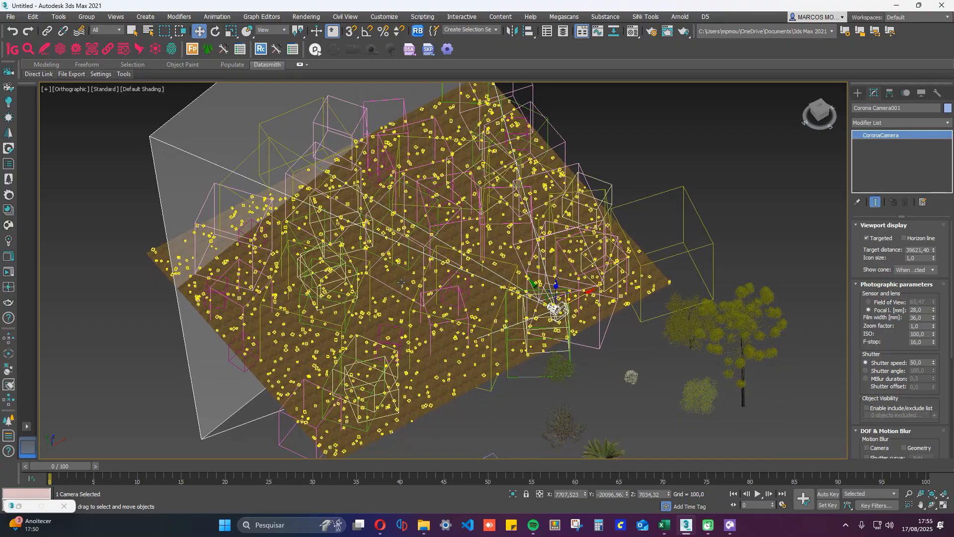
left_click(116, 307)
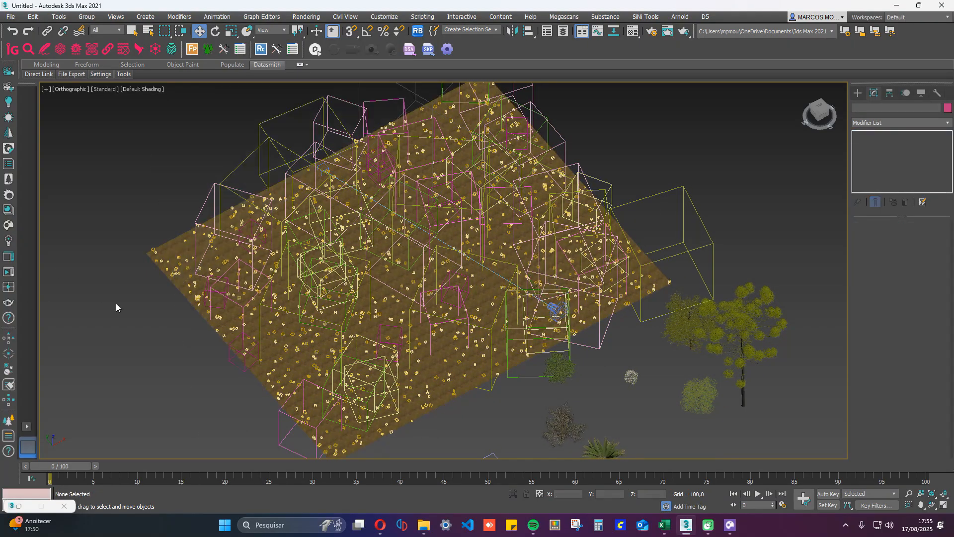